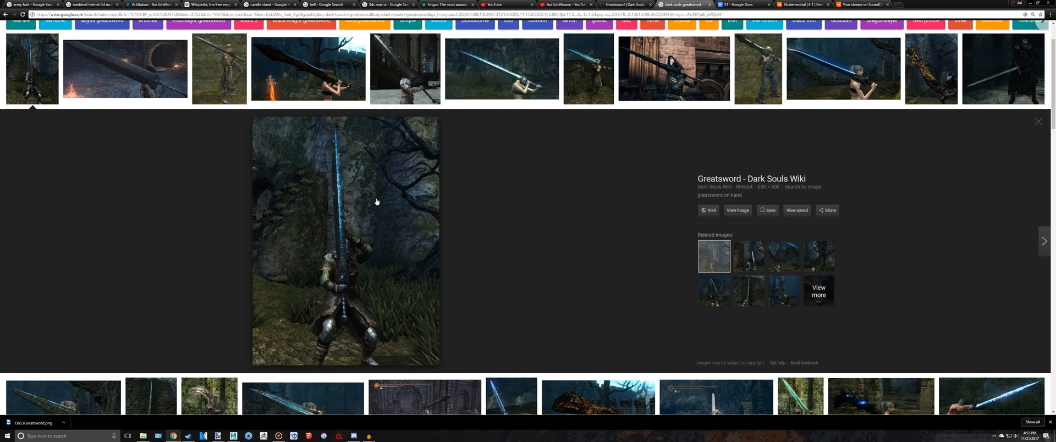
Step: Browse the Dark Souls greatsword image results, previewing several greatsword designs and related PvP build images
left_click(401, 75)
scroll(88, 327, "down", 3)
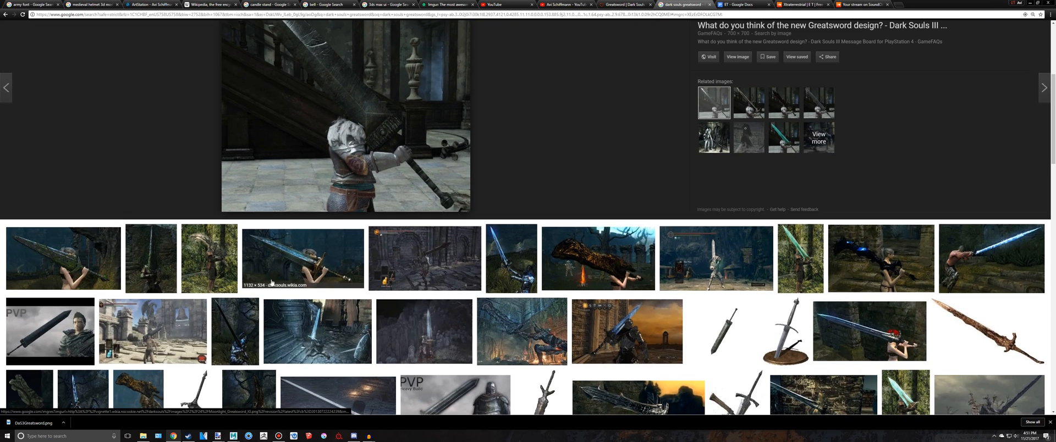
left_click(87, 328)
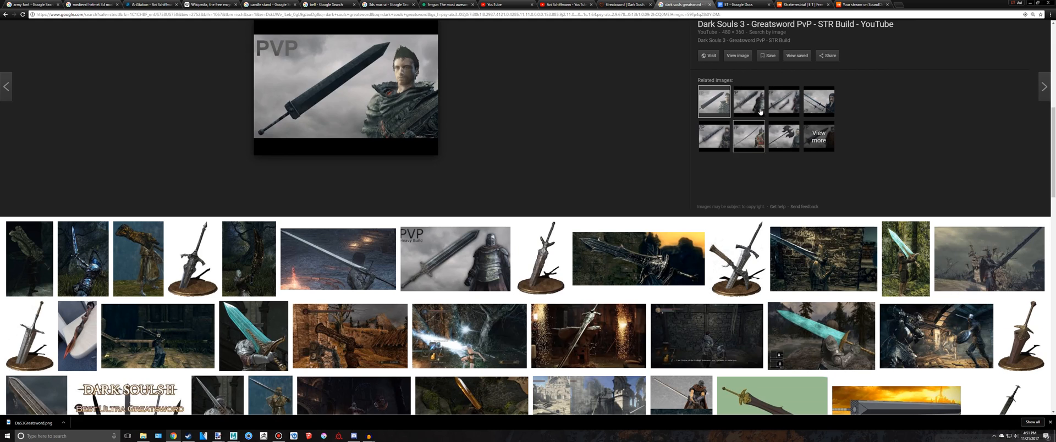
left_click(761, 111)
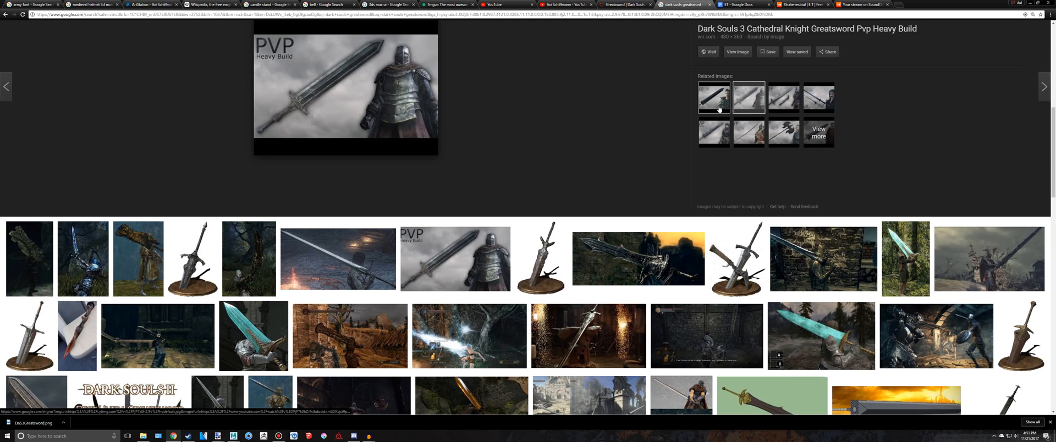
left_click(723, 112)
left_click(739, 141)
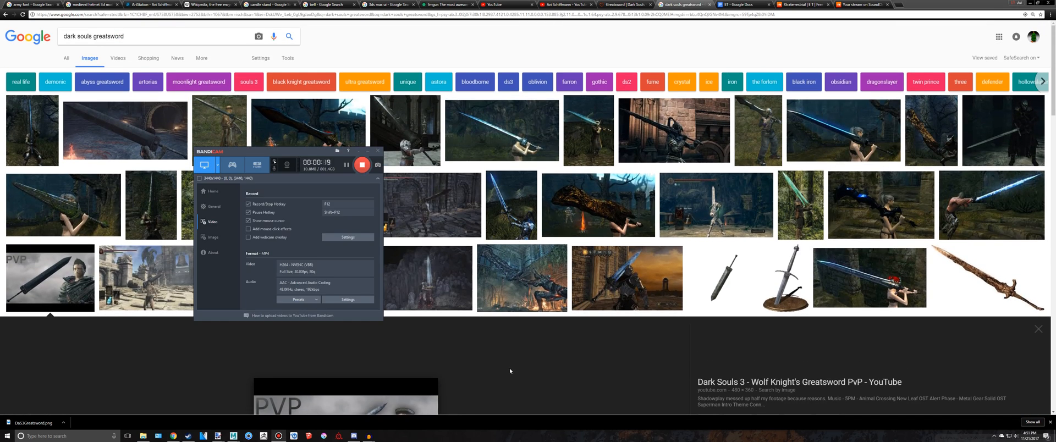
Step: Preview the Dark Souls 3 Wiki image of the greatsword held in front of the bonfire
left_click(510, 371)
scroll(499, 347, "down", 5)
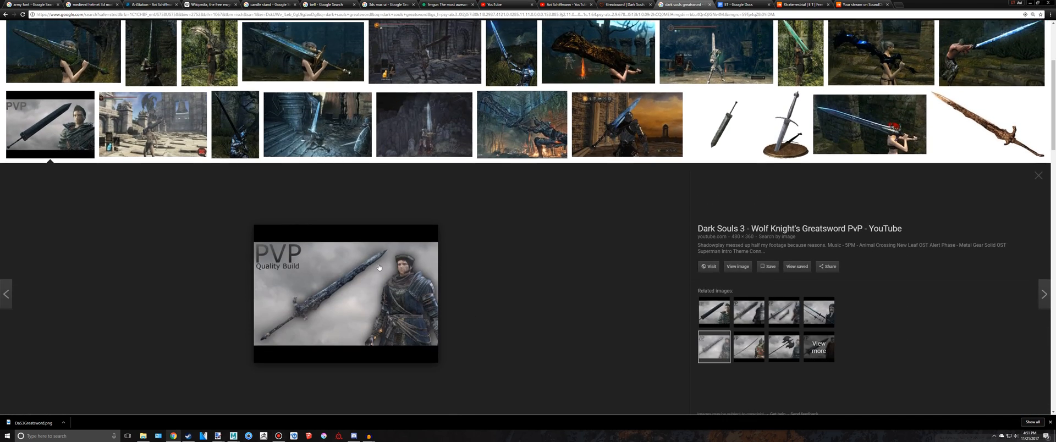
scroll(489, 336, "up", 5)
left_click(163, 131)
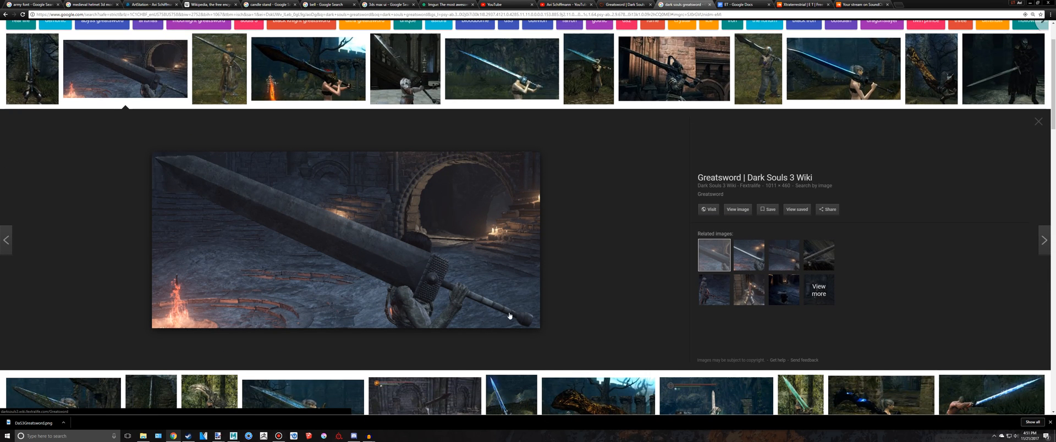
Step: Look over the Dark Souls 3 Wiki page for the Greatsword and return to the image results
left_click(428, 306)
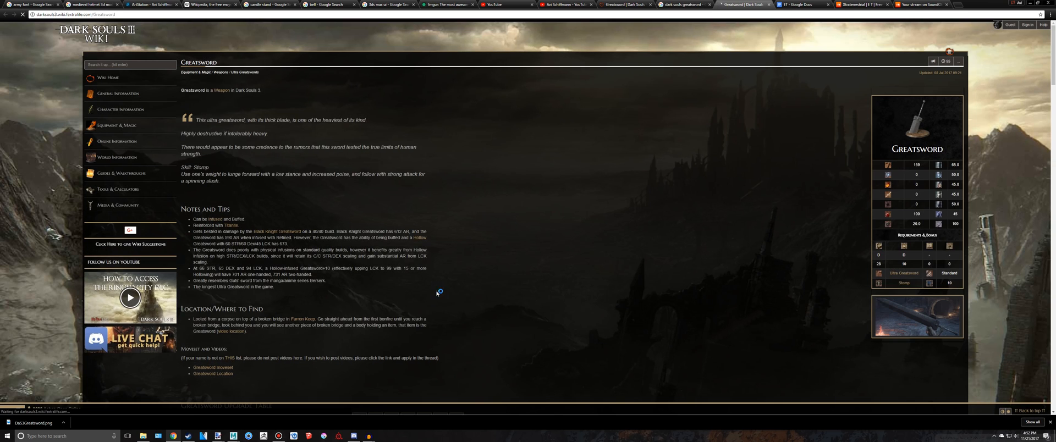
scroll(467, 264, "down", 1)
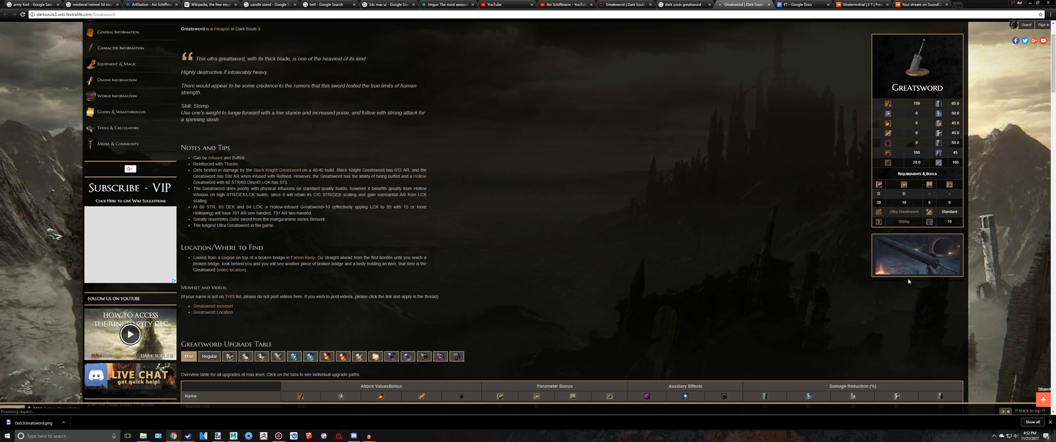
left_click(769, 5)
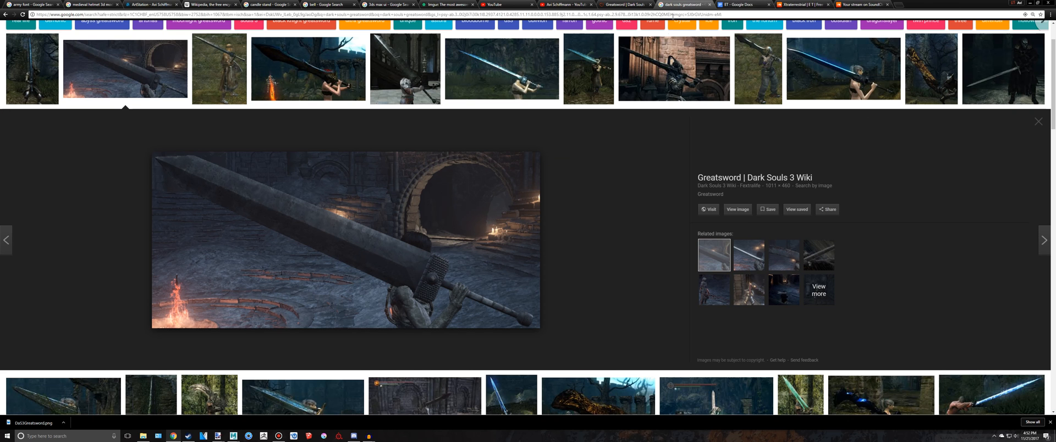
Step: Dismiss the browser's download bar, switch to Maya, and start importing an image plane into the front view
left_click(1050, 422)
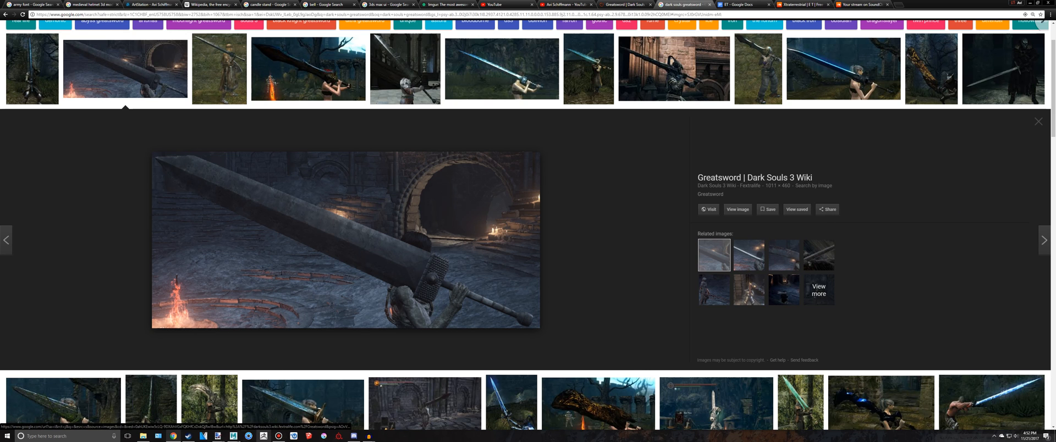
left_click(233, 436)
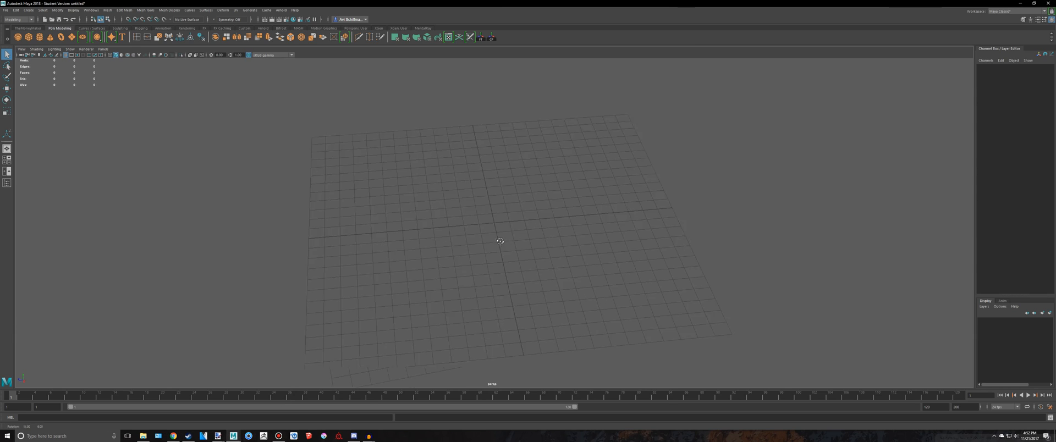
key("space")
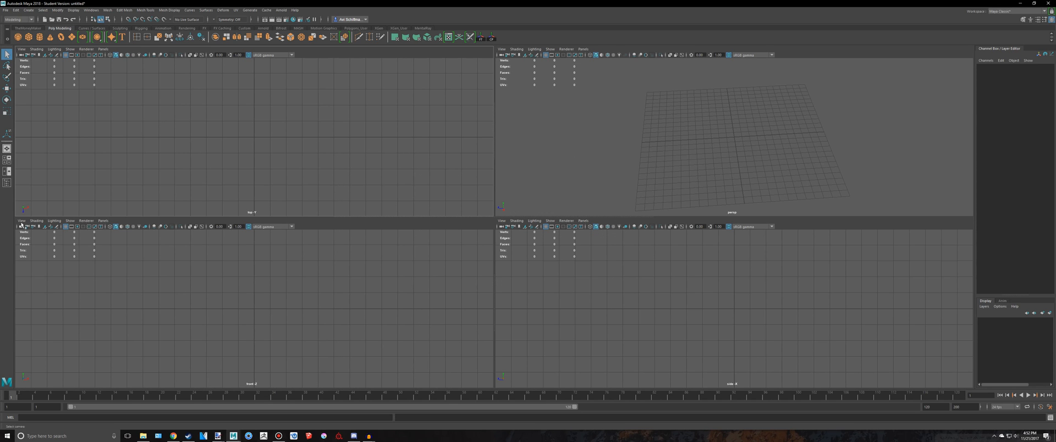
left_click(21, 222)
mouse_move(83, 358)
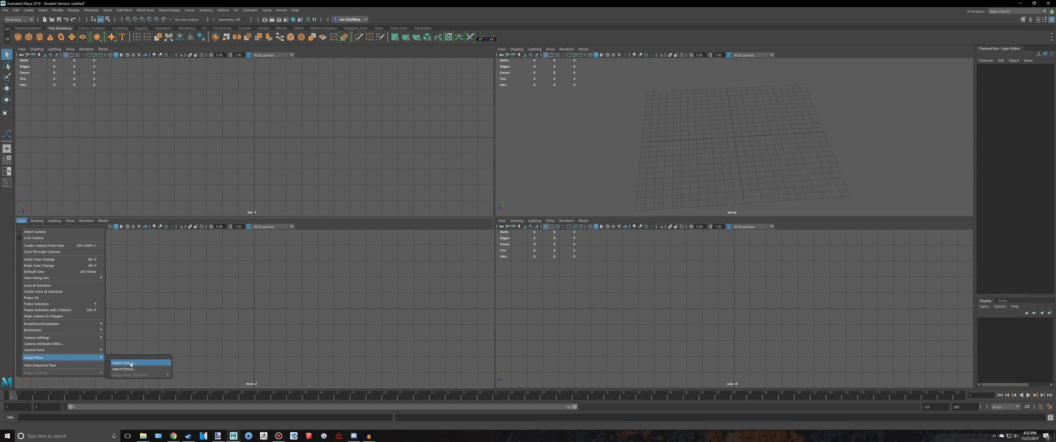
left_click(138, 364)
Step: Load DaS3Greatsword.png from the Autodesk Maya Blueprints folder as the front view's image plane
left_click(86, 159)
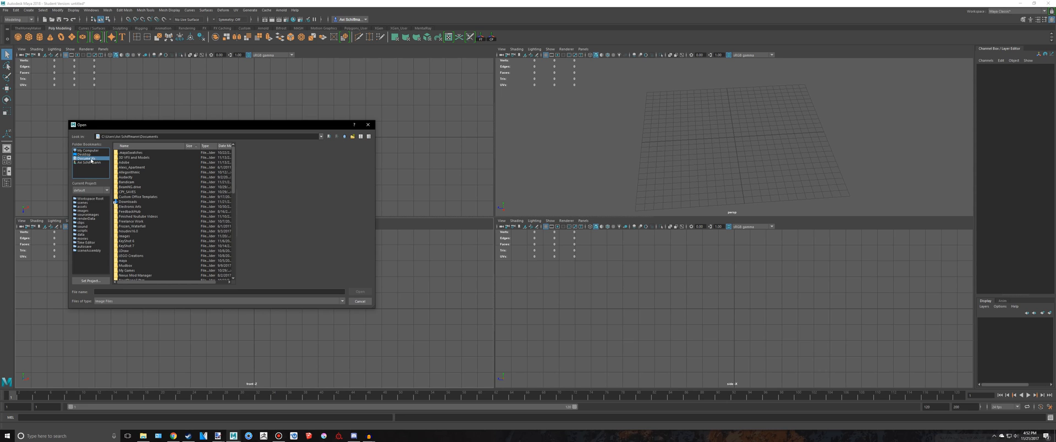
double_click(143, 158)
double_click(142, 157)
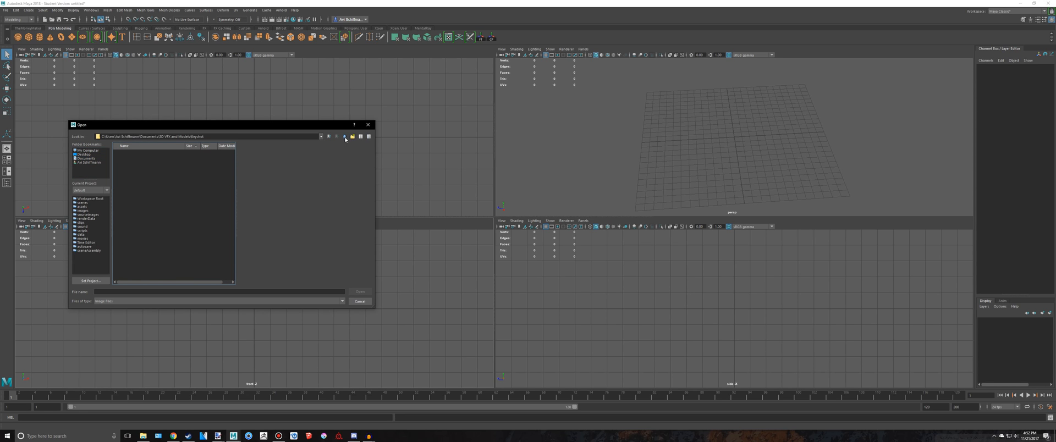
left_click(345, 136)
double_click(127, 154)
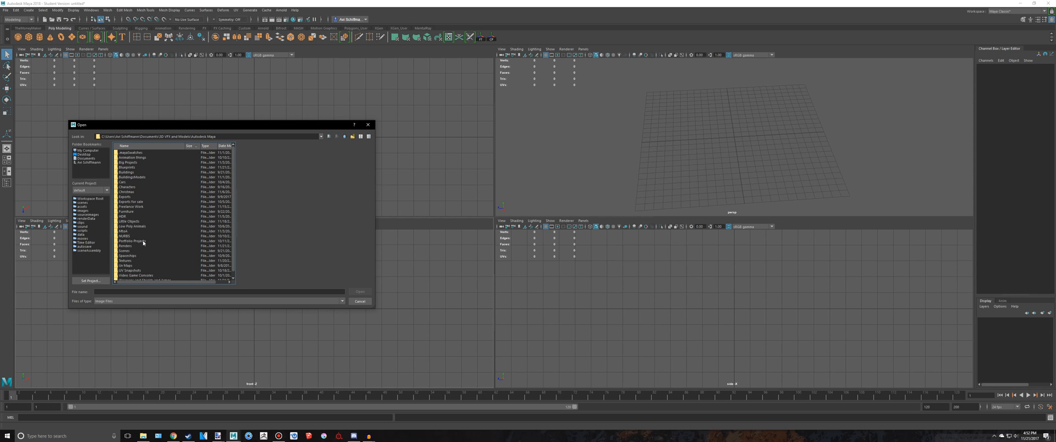
scroll(142, 269, "down", 1)
double_click(128, 167)
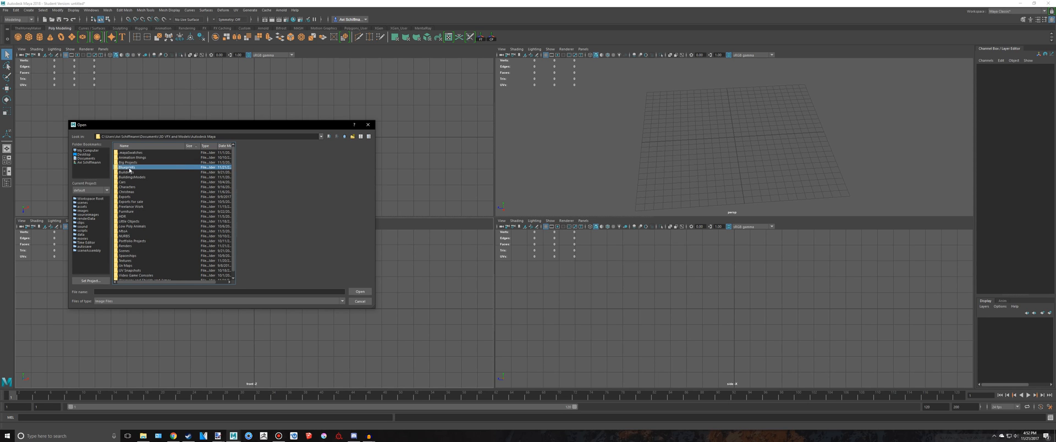
left_click(129, 292)
type("d")
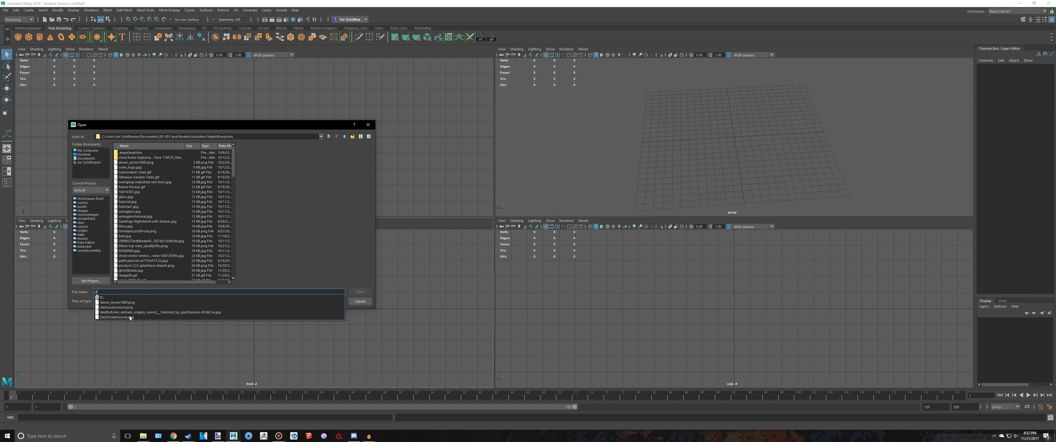
left_click(130, 318)
left_click(360, 293)
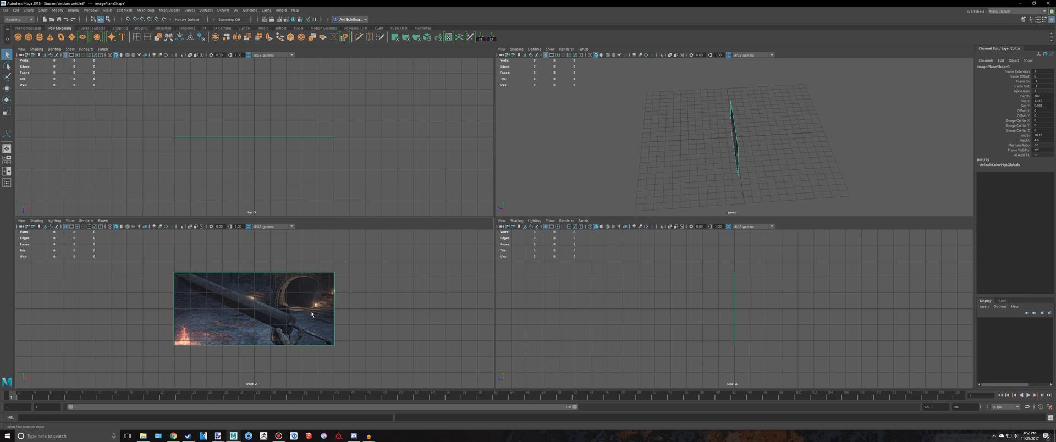
Step: Enlarge the image plane to about three times its size behind the grid and place a polygon cube at the origin
left_click_drag(829, 173, 862, 157, "alt")
key("r")
key("w")
left_click_drag(686, 133, 582, 125)
key("f")
left_click_drag(624, 138, 655, 133, "alt")
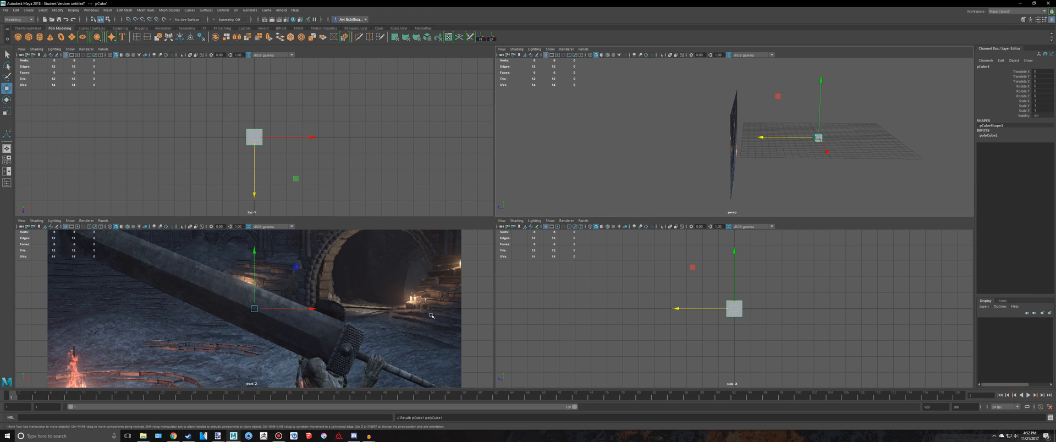
Step: Adjust the image plane's distance behind the cube to about -12.8 along Z
left_click(722, 144)
mouse_move(693, 140)
left_mouse_down()
mouse_move(841, 140)
mouse_move(702, 136)
left_mouse_up()
key("f")
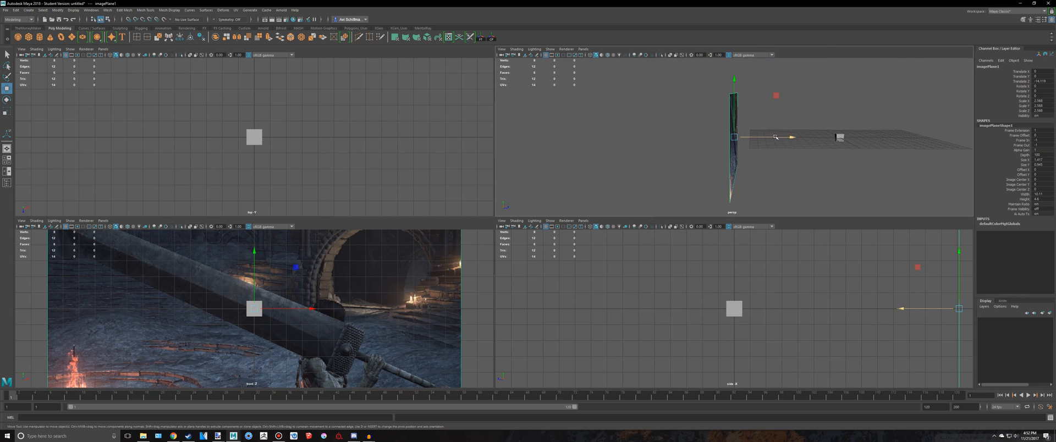
left_click_drag(779, 135, 733, 176)
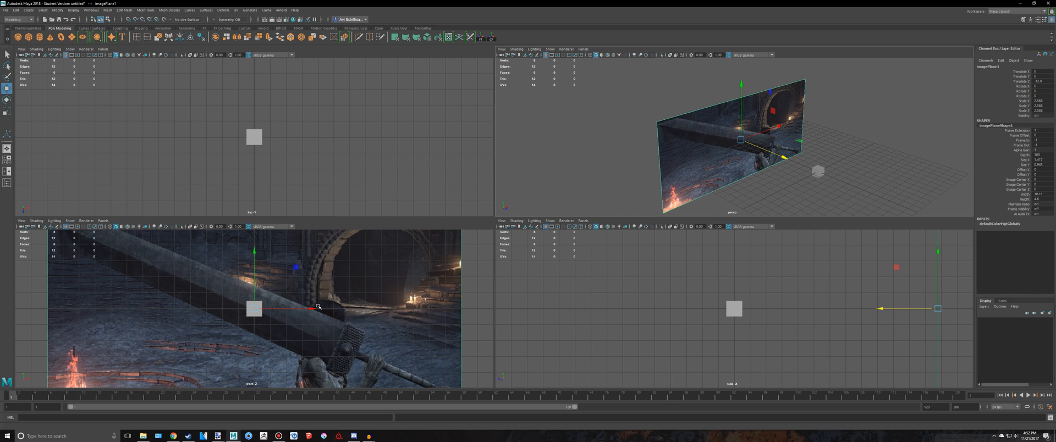
Step: Rotate the image plane about -67 degrees around Z so the sword stands upright with its tip pointing up
scroll(331, 292, "down", 5)
key("space")
middle_click_drag(385, 171, 336, 193, "alt")
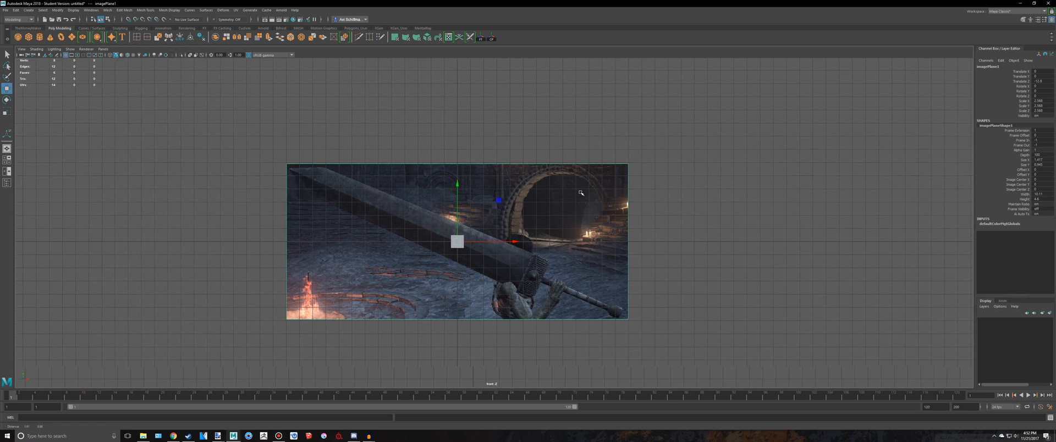
key("e")
left_click_drag(499, 225, 474, 290)
key("ctrl+z")
left_click_drag(499, 226, 503, 240)
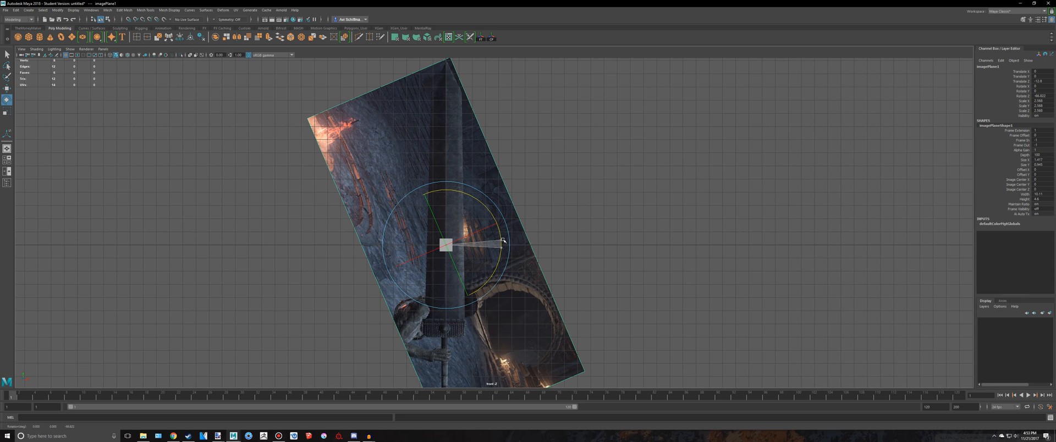
Step: Try a slight further rotation of the sword reference image and undo it
scroll(515, 240, "up", 2)
middle_click_drag(556, 240, 565, 288, "alt")
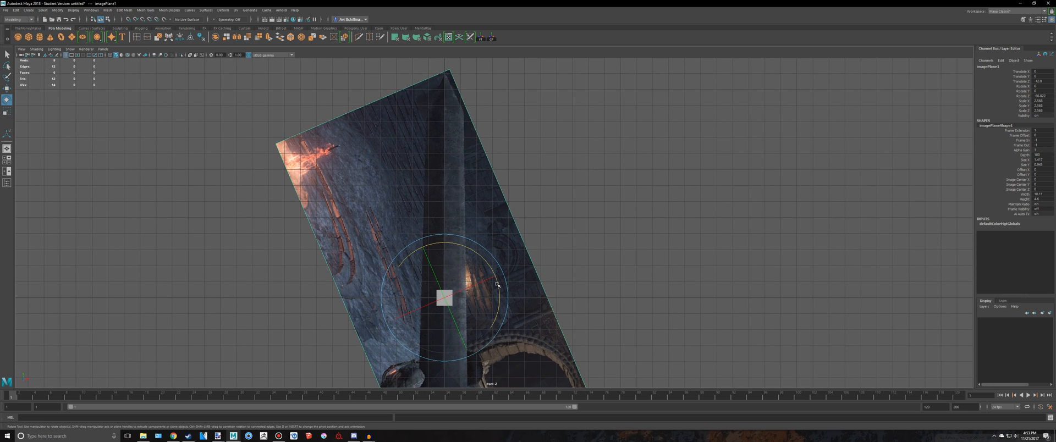
left_click_drag(497, 284, 499, 292)
key("ctrl+z")
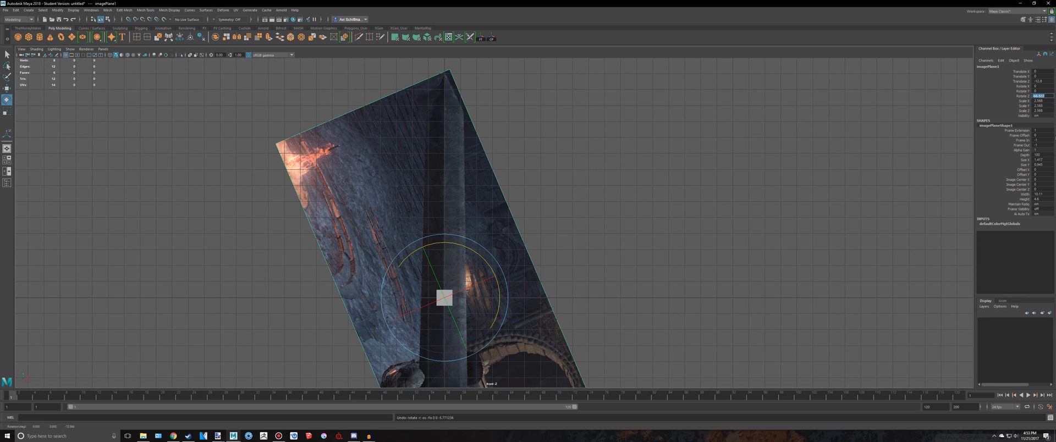
middle_click_drag(689, 289, 702, 264, "alt")
scroll(703, 265, "down", 2)
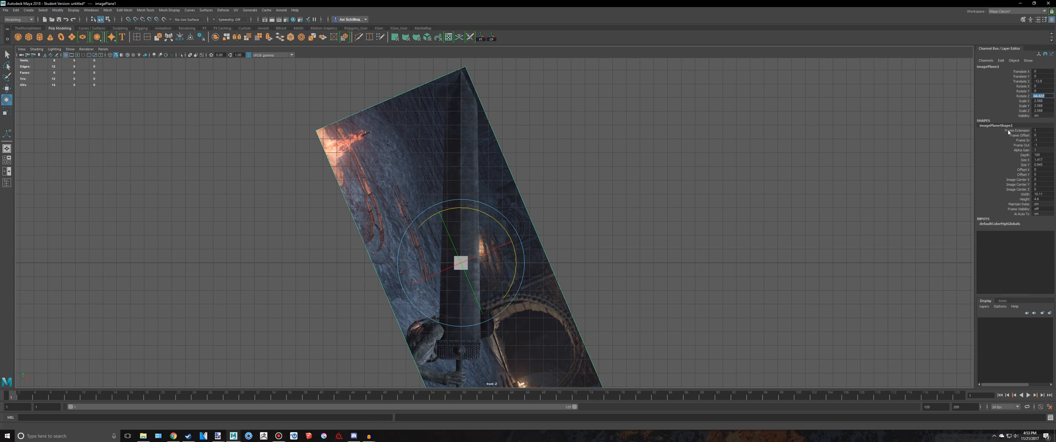
scroll(561, 266, "down", 3)
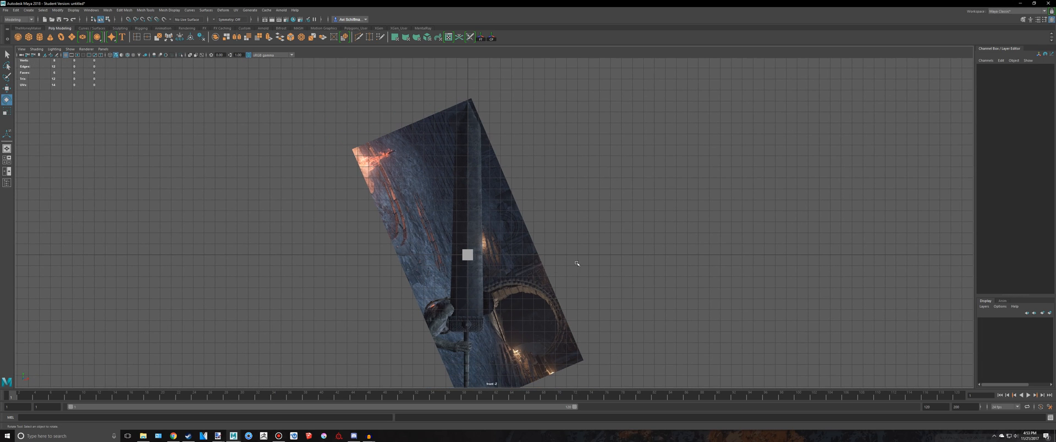
scroll(556, 236, "up", 5)
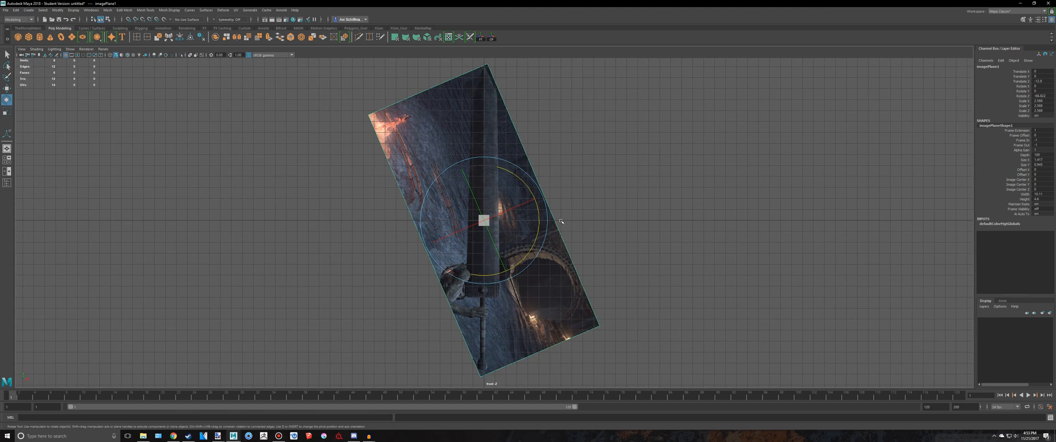
Step: Examine the cube's size and position against the sword blade in the front and perspective views
key("q")
left_click(473, 226)
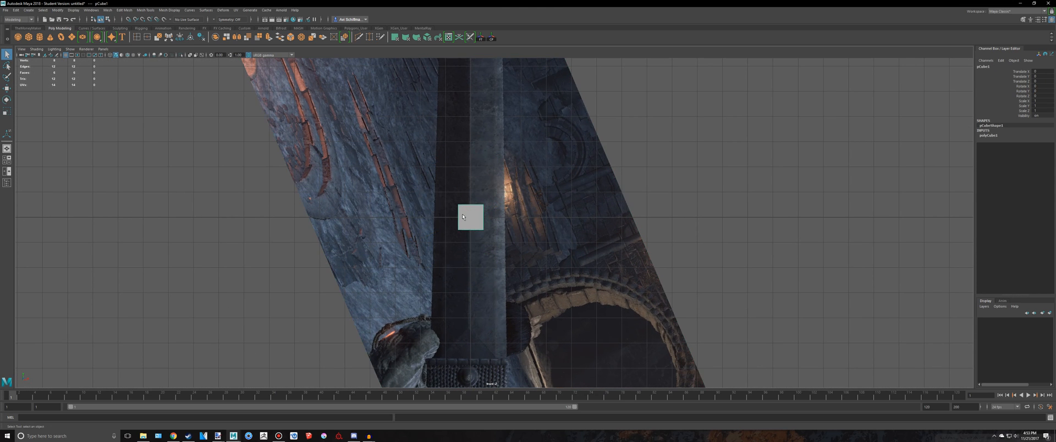
scroll(352, 223, "down", 4)
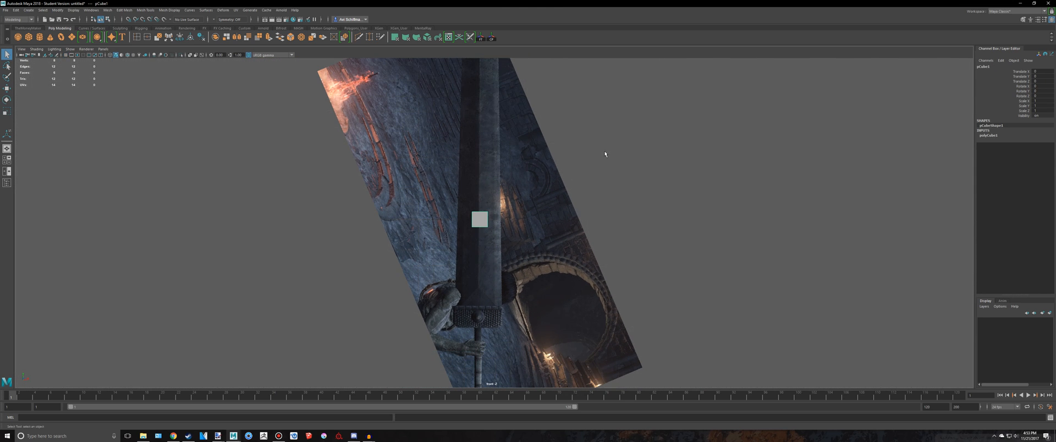
key("space")
key("space")
left_click_drag(748, 137, 628, 206, "alt")
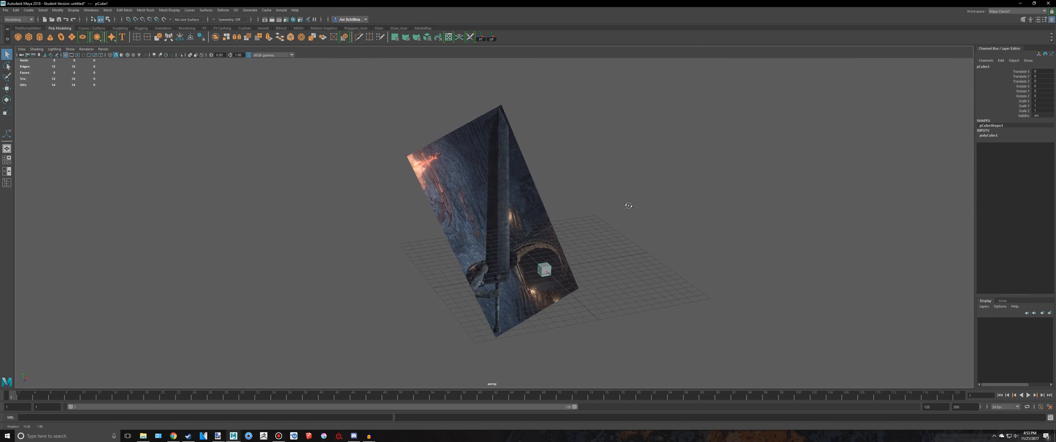
key("space")
key("space")
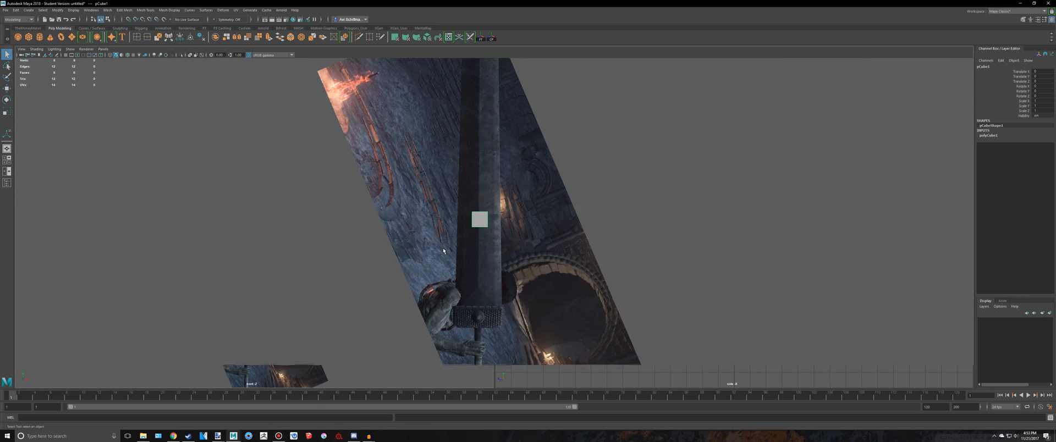
scroll(468, 234, "up", 2)
scroll(562, 272, "down", 3)
middle_click_drag(557, 160, 569, 202, "alt")
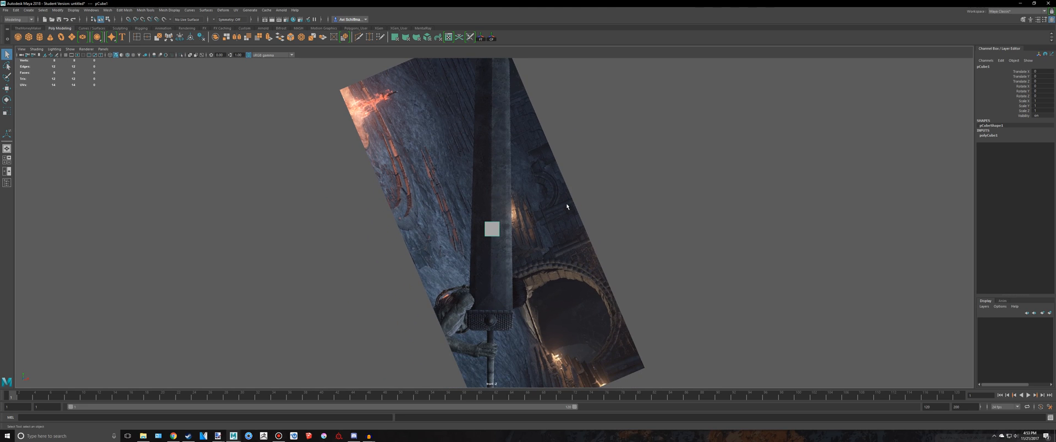
Step: Delete the cube and create a polygon cylinder at the origin in its place
key("Delete")
left_click(32, 36)
key("ctrl+z")
right_click_drag(541, 171, 831, 173, "shift")
middle_click_drag(831, 173, 808, 187, "alt")
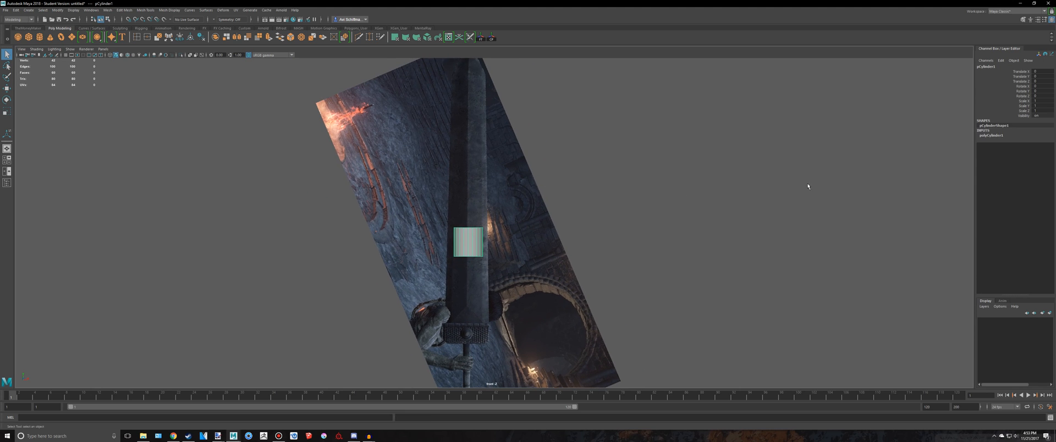
Step: Set the polygon cylinder's axis subdivisions to 4
left_click(997, 135)
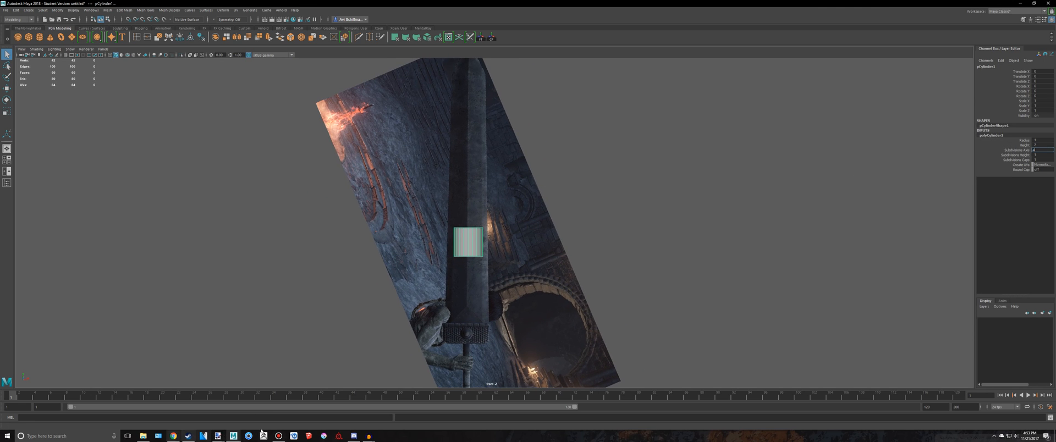
key("Return")
Step: Switch to Chrome, compare other greatsword pictures in the "dark souls greatsword" image results, and return to Maya
left_click(279, 435)
left_click(174, 436)
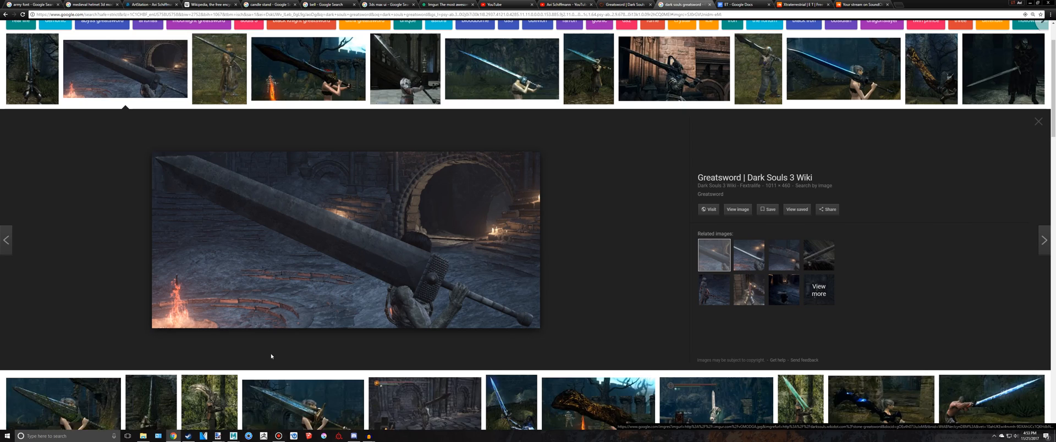
scroll(794, 181, "up", 2)
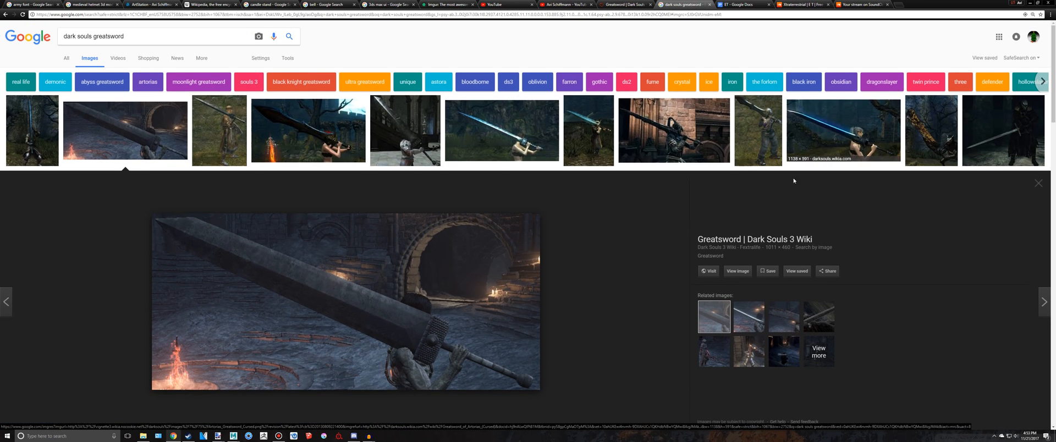
left_click(528, 144)
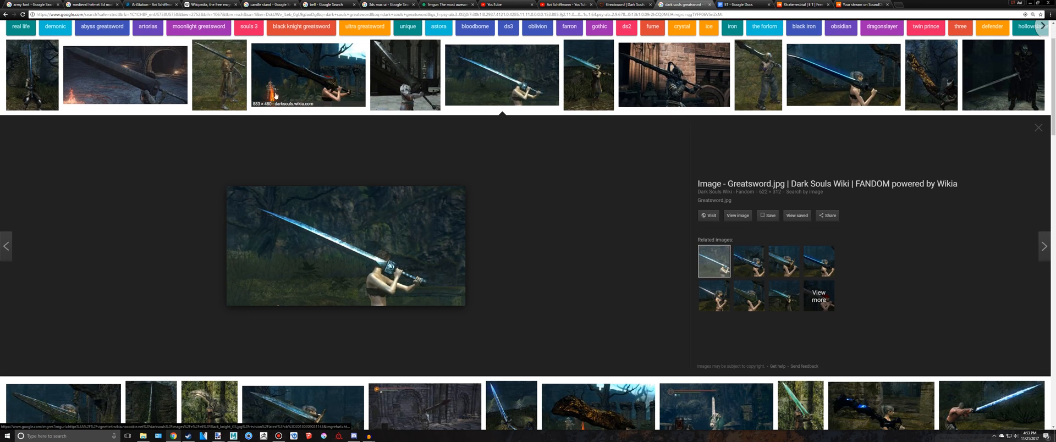
left_click(33, 90)
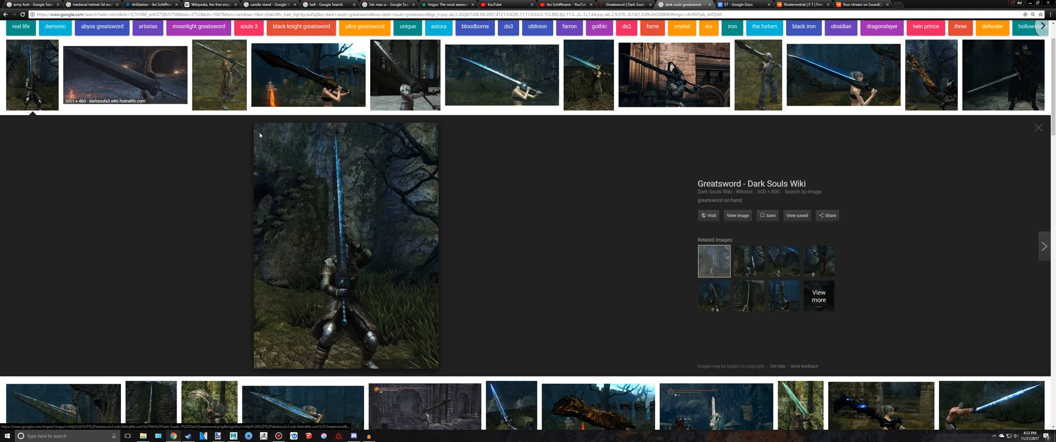
key("alt+Tab")
key("alt+Tab")
key("Tab")
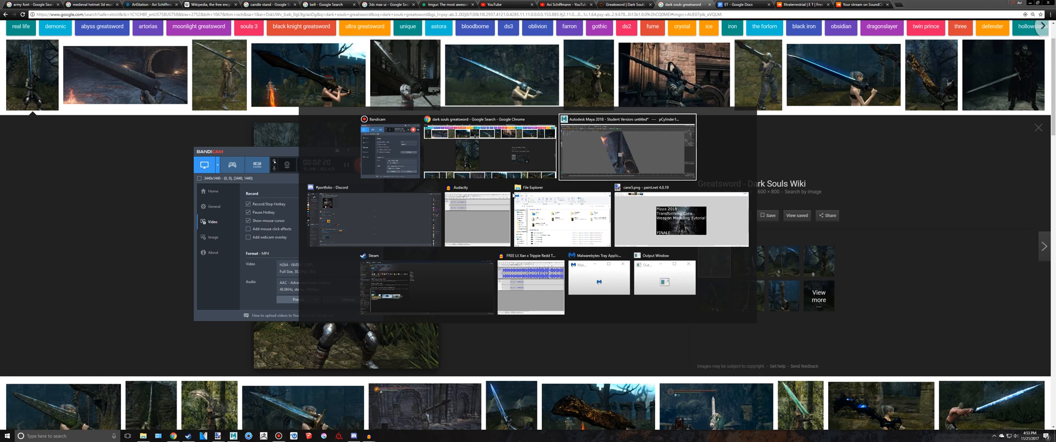
Step: Examine the four-sided cylinder's shape against the sword reference in the perspective view, keeping its 4 axis subdivisions
key("space")
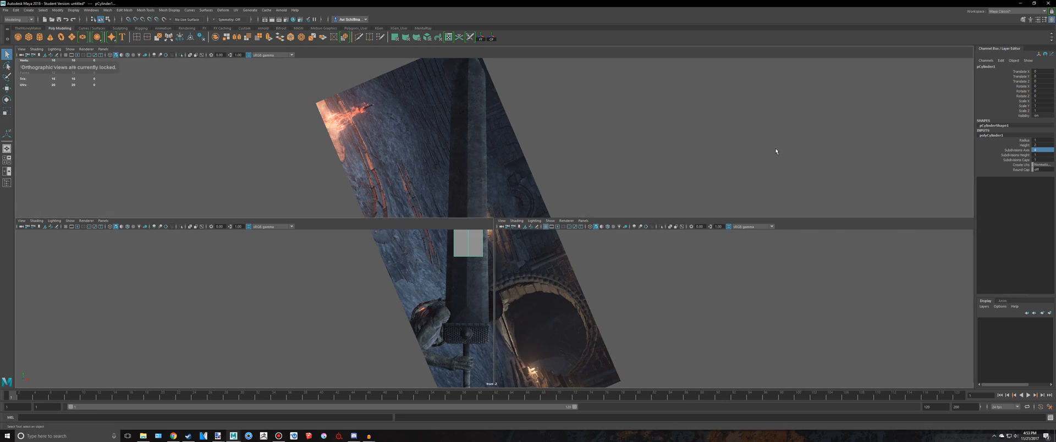
key("space")
key("f")
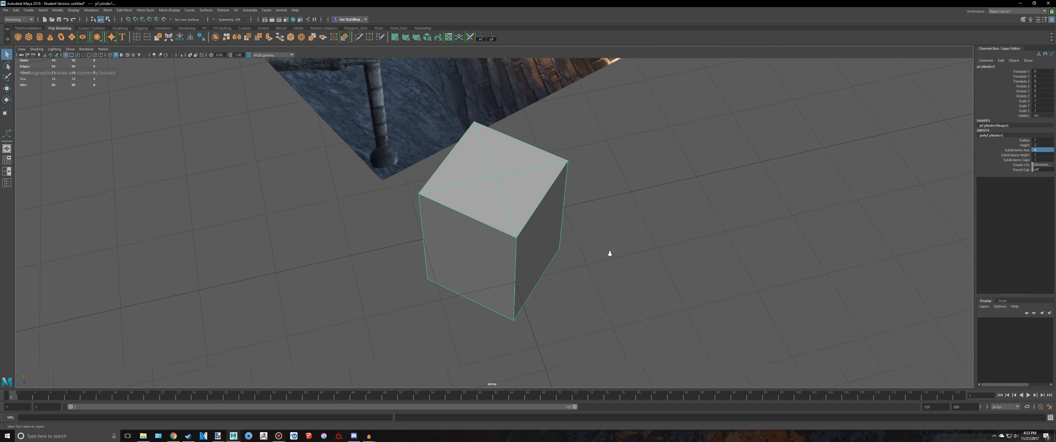
scroll(611, 251, "down", 5)
left_click_drag(611, 251, 737, 243, "alt")
scroll(567, 234, "up", 3)
key("r")
key("ctrl+z")
key("ctrl+z")
key("ctrl+z")
key("ctrl+z")
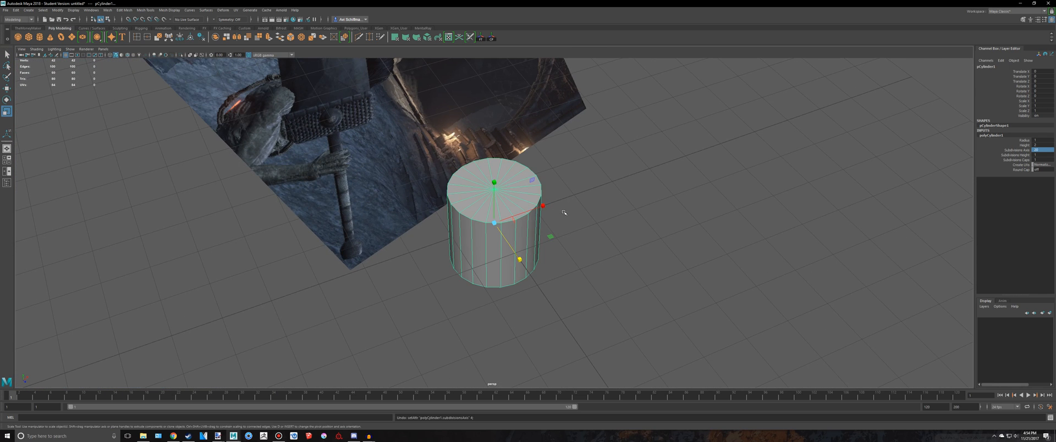
key("ctrl+y")
left_click_drag(577, 201, 513, 196, "alt")
Step: In the front view, scale the cylinder uniformly to about 1.37 and slightly rotate and shift it to span the blade's width
key("space")
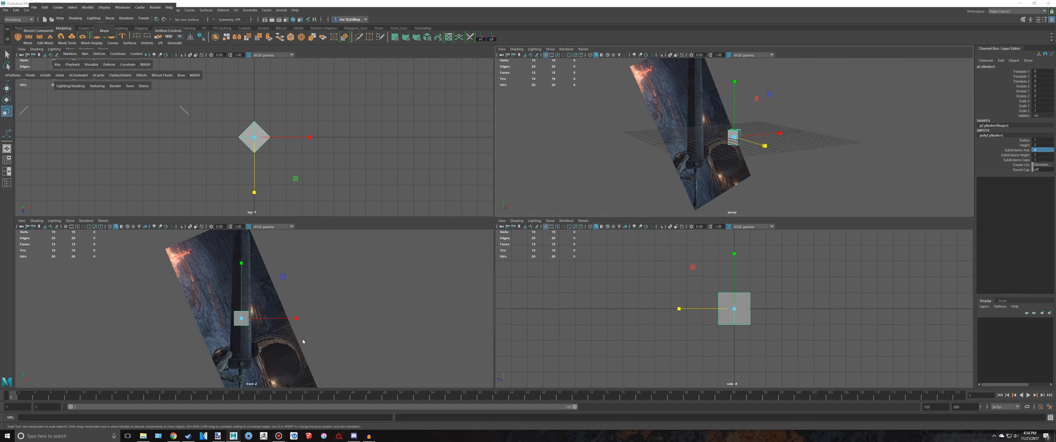
key("space")
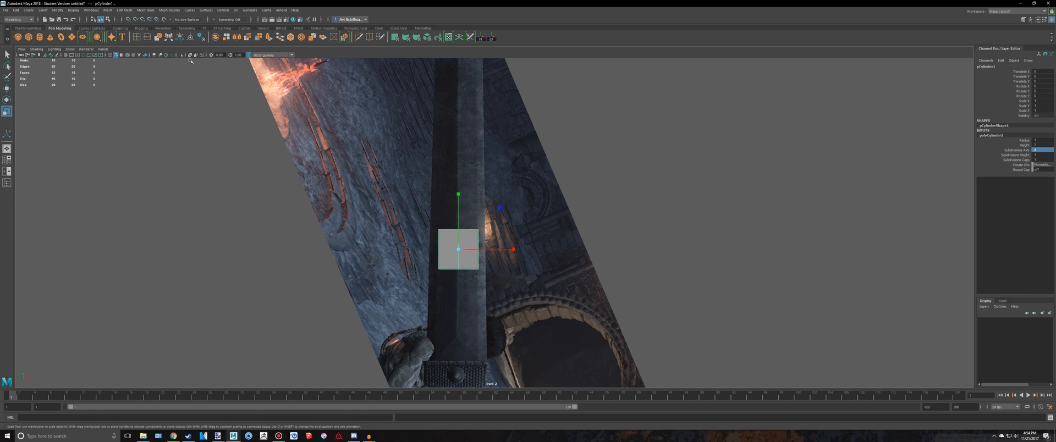
key("e")
scroll(456, 242, "up", 2)
left_click_drag(450, 256, 501, 256)
key("e")
key("w")
key("e")
key("w")
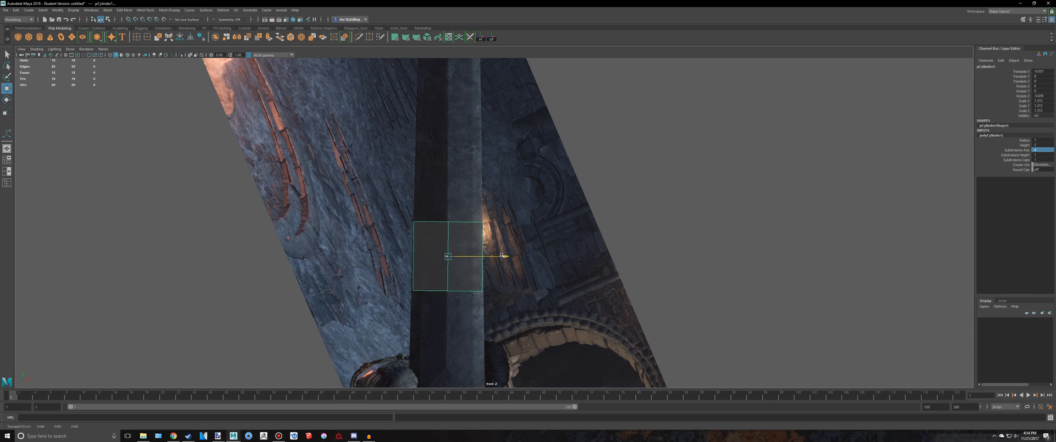
Step: Move the block's lower left and lower right corner vertices onto the blade's edges in the front view
scroll(470, 243, "up", 3)
right_click_drag(415, 236, 385, 237)
middle_click_drag(409, 315, 433, 235, "alt")
scroll(434, 235, "up", 3)
left_click_drag(334, 200, 404, 279)
scroll(401, 249, "up", 3)
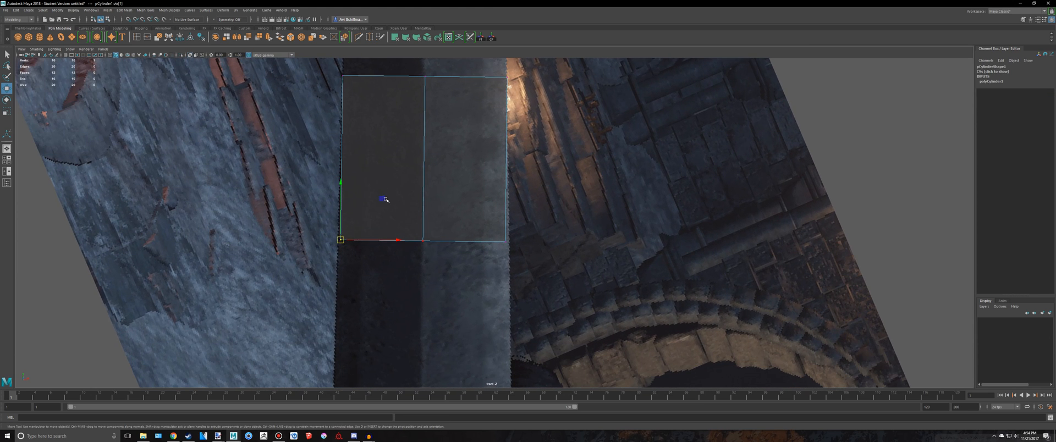
left_click_drag(551, 288, 470, 205)
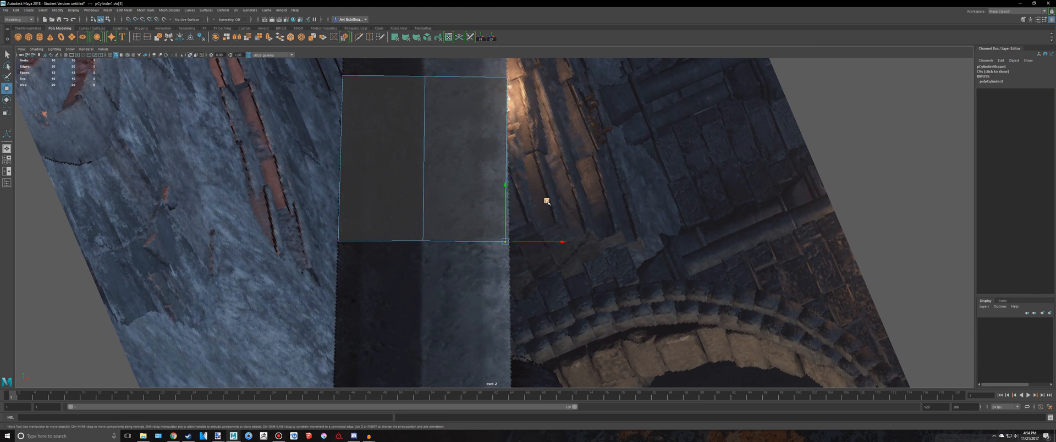
middle_click_drag(546, 201, 550, 202)
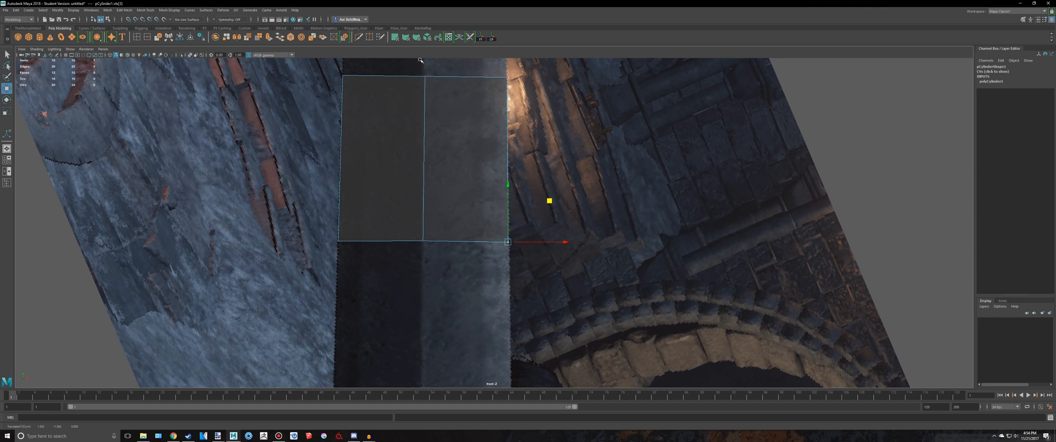
Step: Select only the bottom faces of the blade block, excluding its side and top faces
scroll(425, 116, "down", 10)
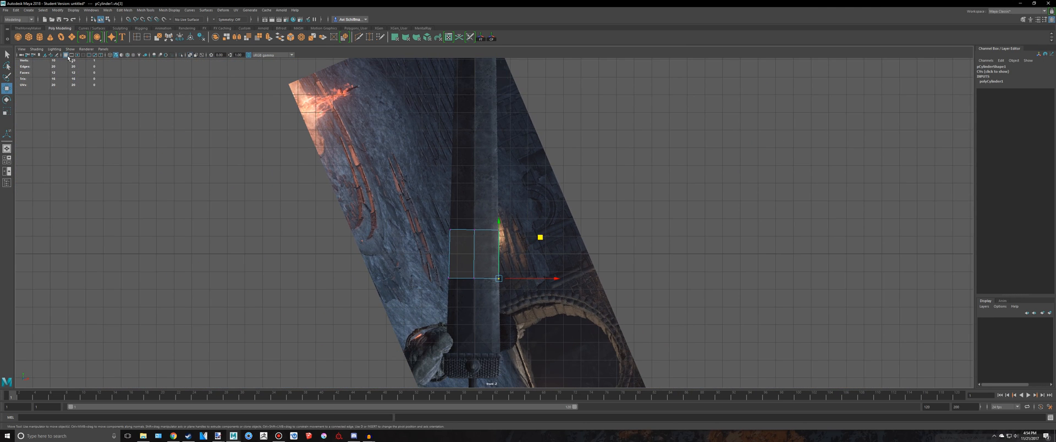
scroll(478, 256, "up", 8)
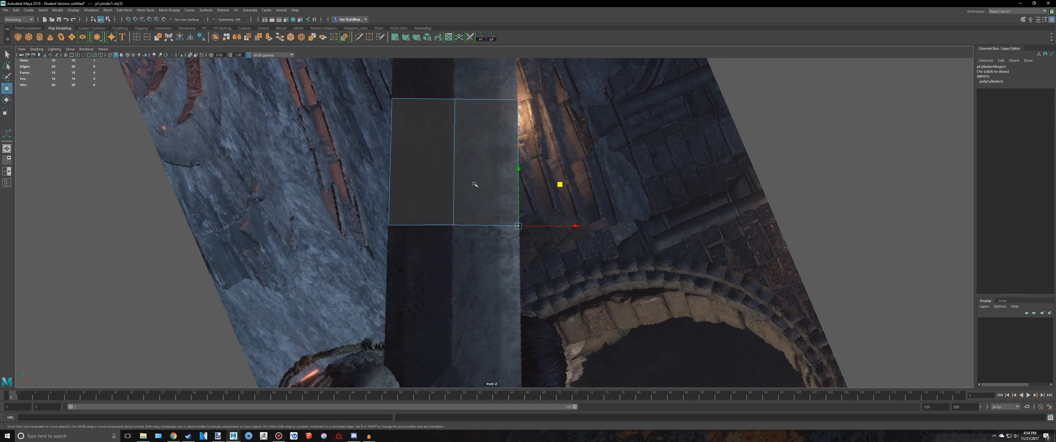
middle_click_drag(500, 261, 513, 123, "alt")
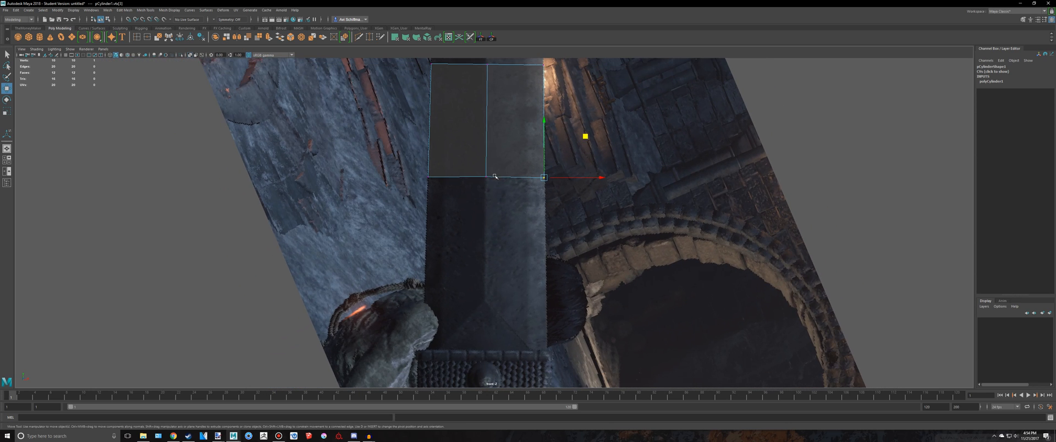
right_click_drag(493, 172, 490, 191)
left_click_drag(650, 248, 300, 140)
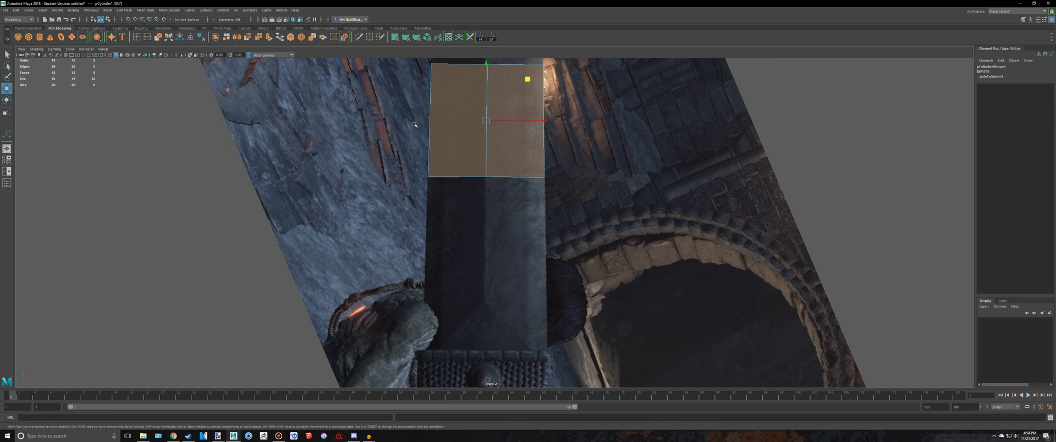
left_click_drag(677, 146, 385, 105, "ctrl")
scroll(543, 170, "up", 3)
middle_click_drag(562, 216, 560, 162, "alt")
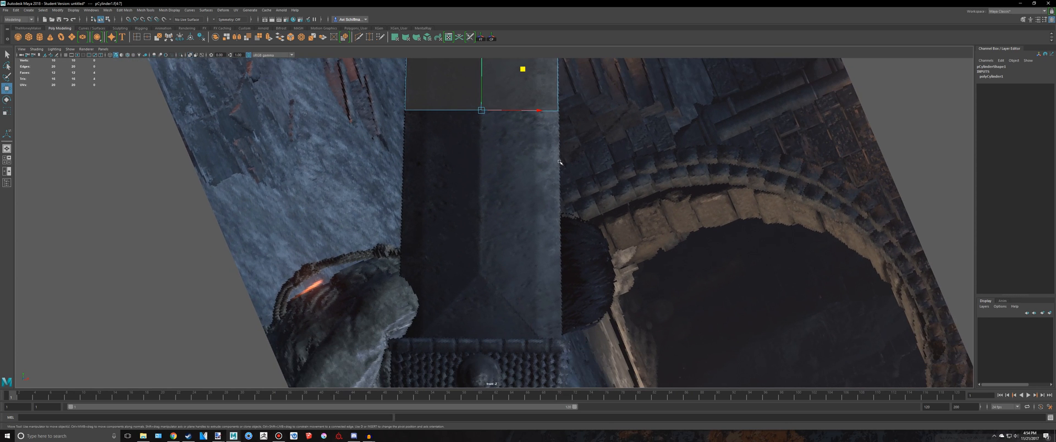
middle_click_drag(520, 188, 487, 272, "alt")
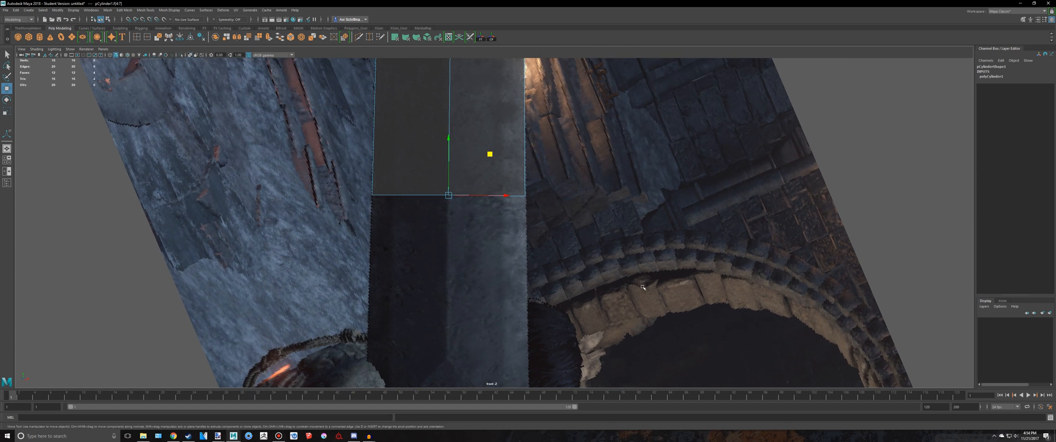
left_click_drag(464, 198, 294, 158)
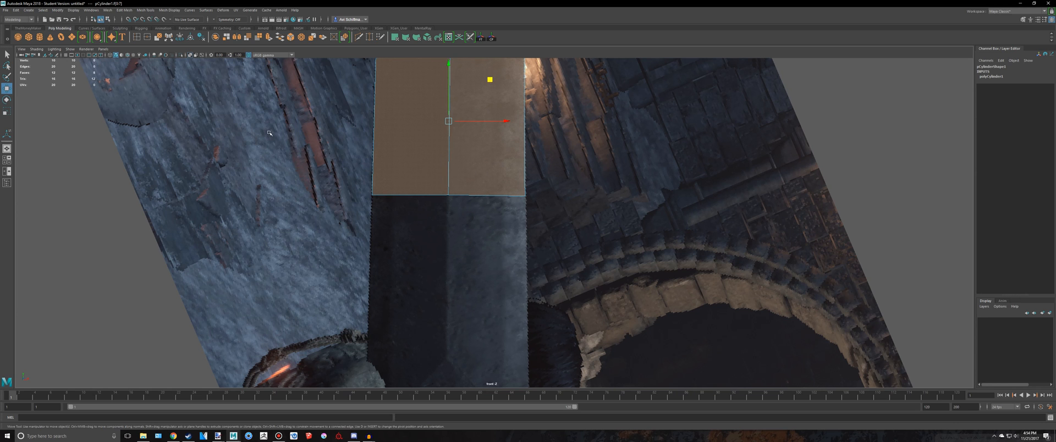
left_click_drag(269, 133, 650, 145, "ctrl")
Step: Inspect the bottom-face selection in perspective wireframe, try moving the faces vertically, undo the move and restore shaded display
key("space")
key("space")
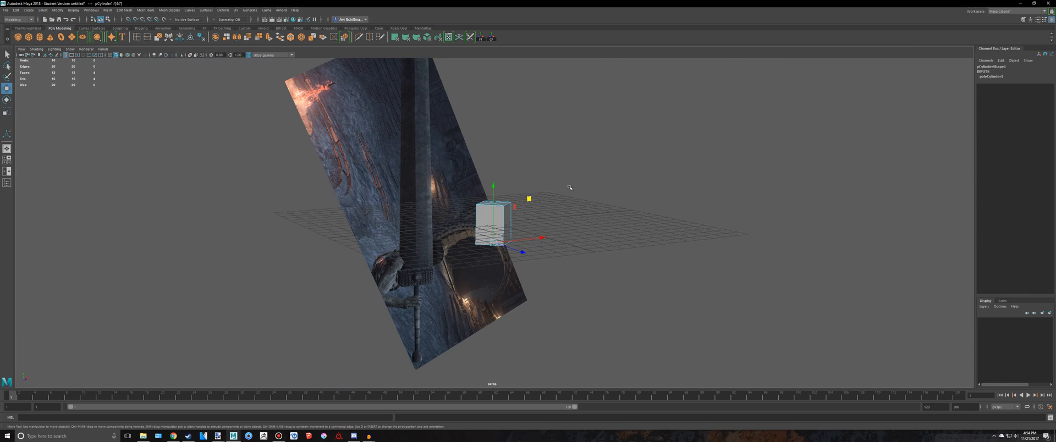
middle_click_drag(570, 188, 590, 159, "alt")
scroll(591, 158, "up", 3)
key("4")
left_click_drag(664, 140, 627, 130, "alt")
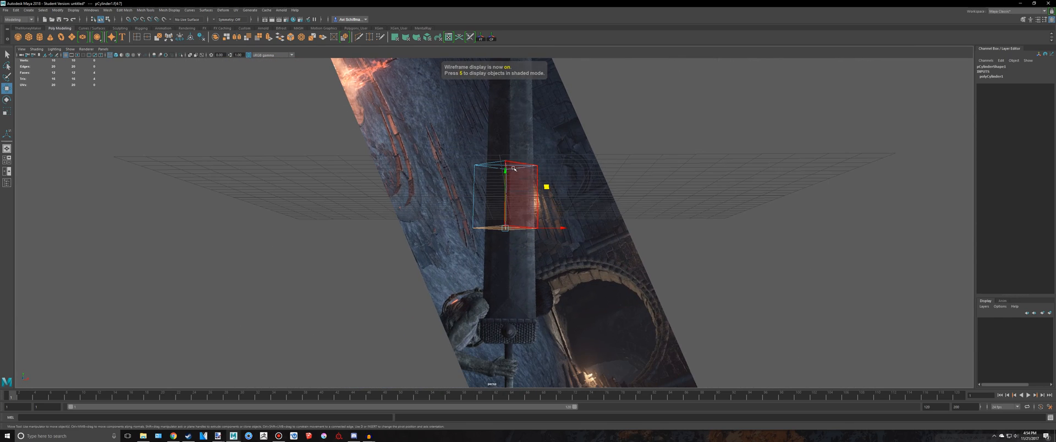
left_click_drag(506, 171, 511, 128)
key("ctrl+z")
key("space")
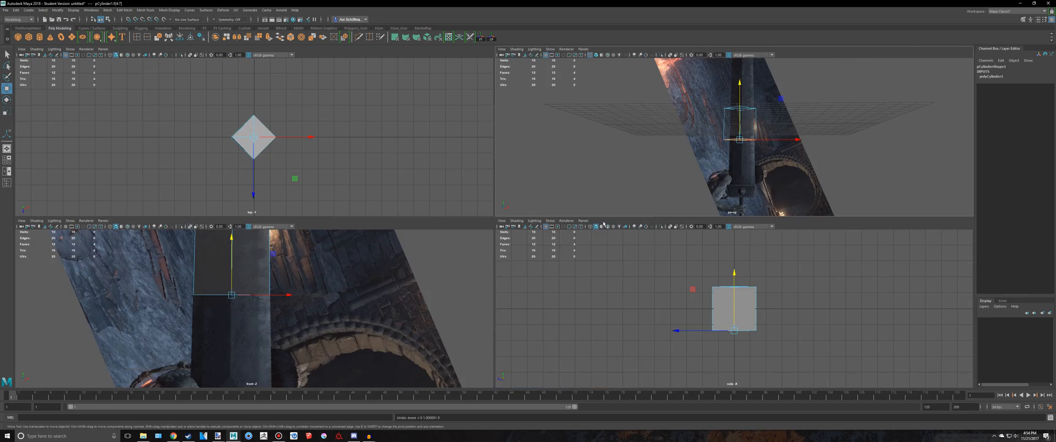
key("5")
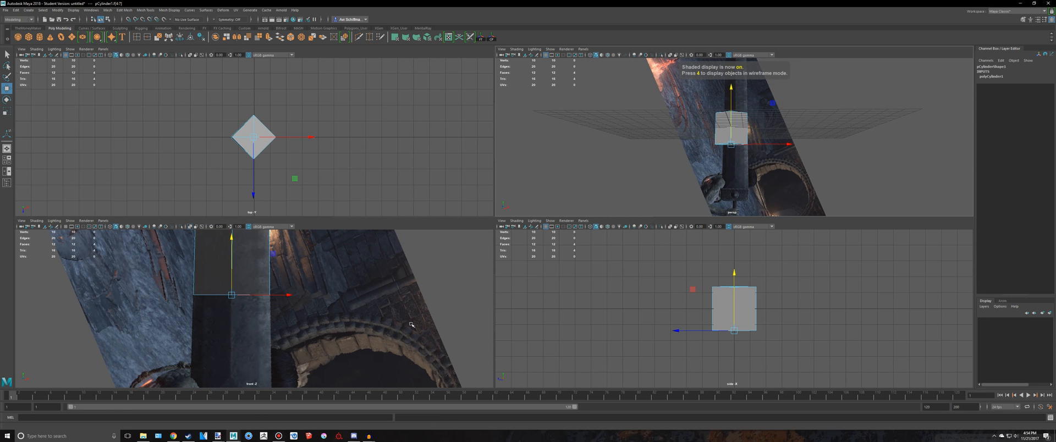
Step: Nudge the bottom faces sideways onto the blade's centre ridge and extrude them down to where the ridge splits above the guard
key("space")
middle_click_drag(540, 214, 565, 189, "alt")
key("r")
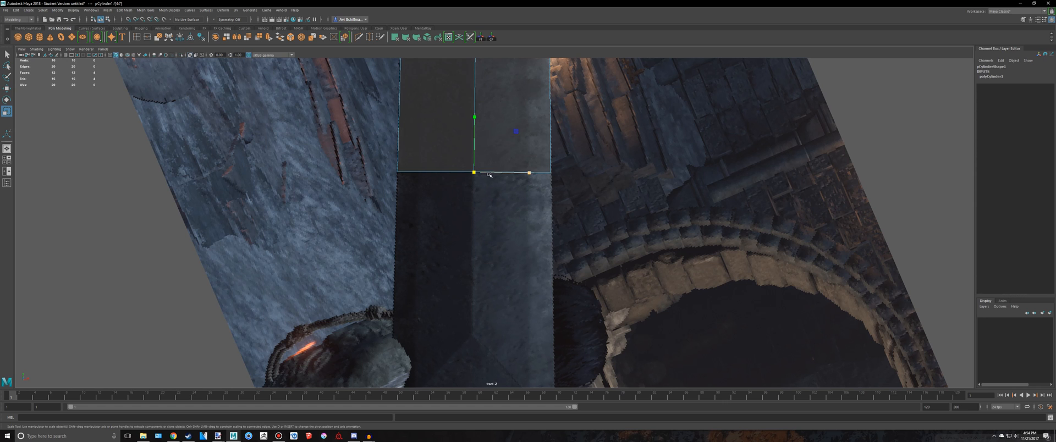
key("w")
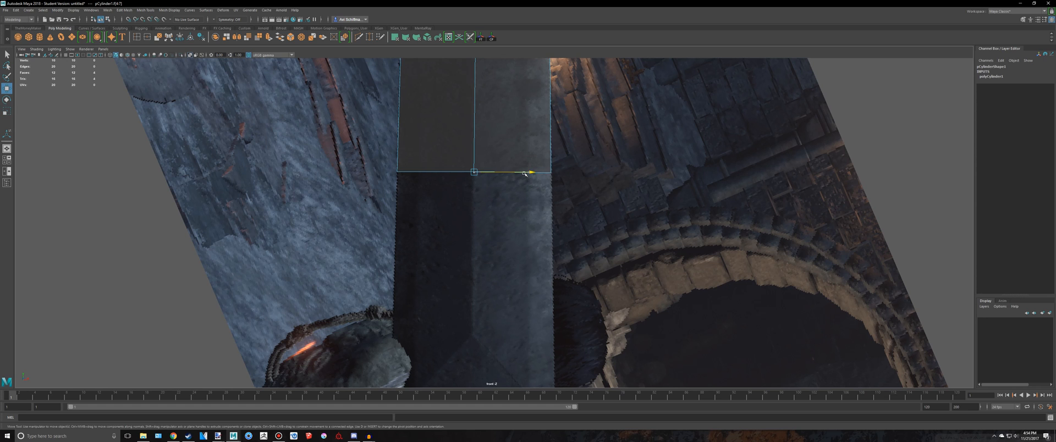
left_click_drag(524, 174, 525, 174)
middle_click_drag(527, 207, 545, 168, "alt")
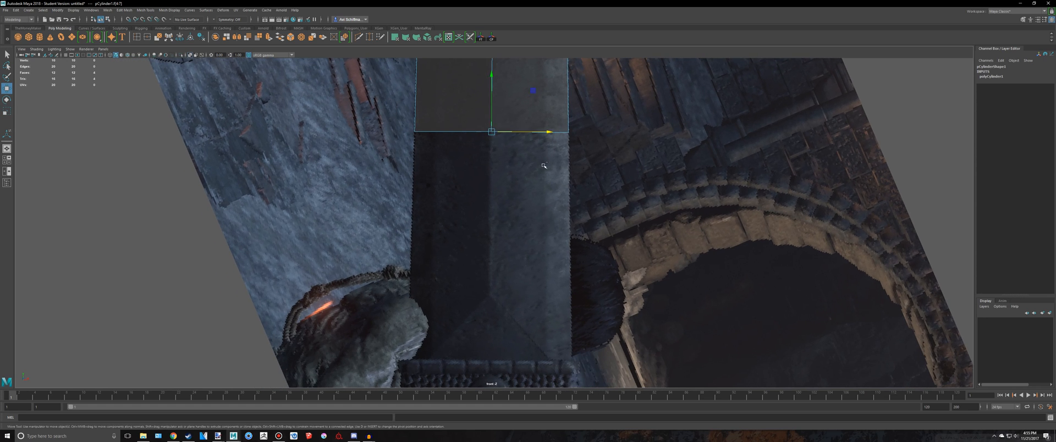
key("ctrl+e")
left_click_drag(463, 167, 445, 330)
middle_click_drag(454, 279, 476, 188, "alt")
scroll(478, 184, "up", 3)
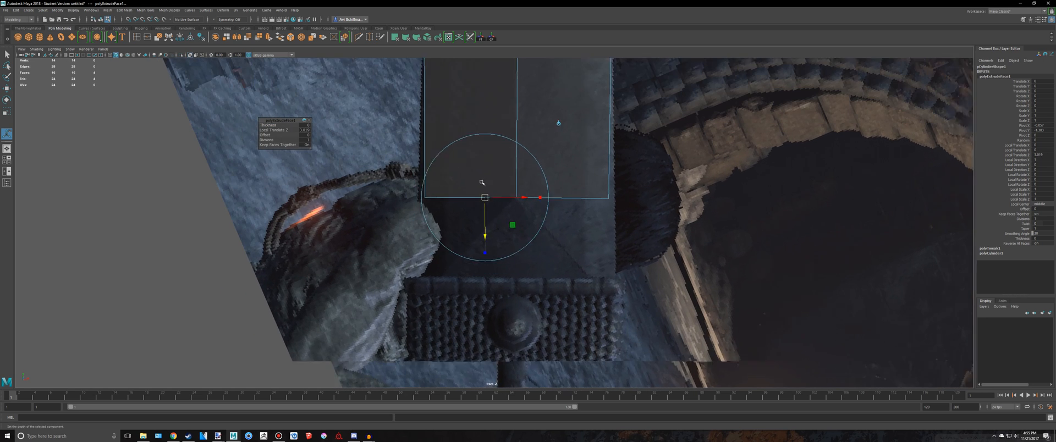
Step: Move the left and right corner vertices at the extrusion's lower end outward onto the blade's edges
key("q")
right_click_drag(439, 123, 411, 123)
left_click_drag(453, 229, 407, 180)
key("w")
middle_click_drag(433, 186, 432, 212, "alt")
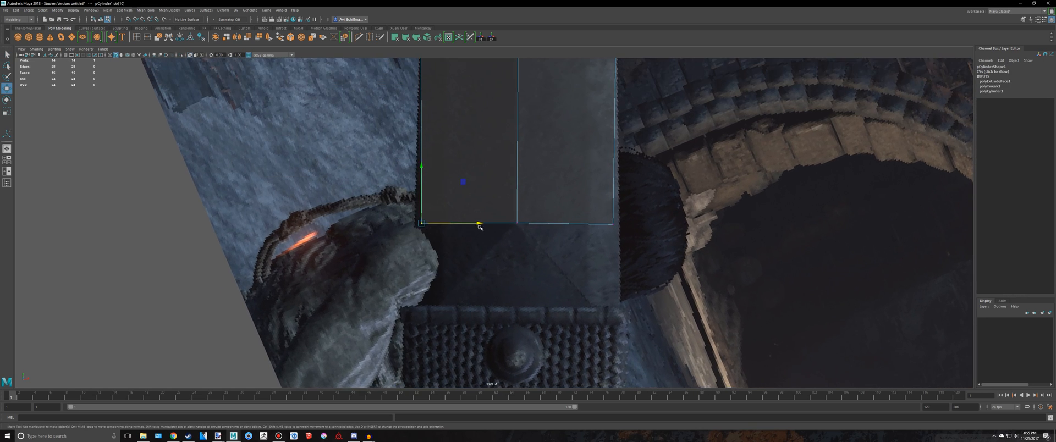
left_click_drag(481, 223, 476, 223)
left_click_drag(668, 266, 566, 167)
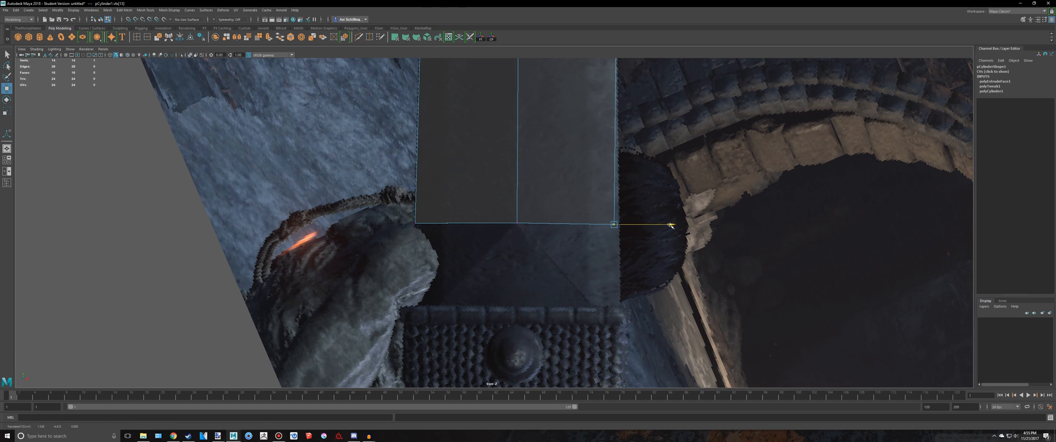
right_click_drag(491, 194, 494, 212)
key("ctrl+d")
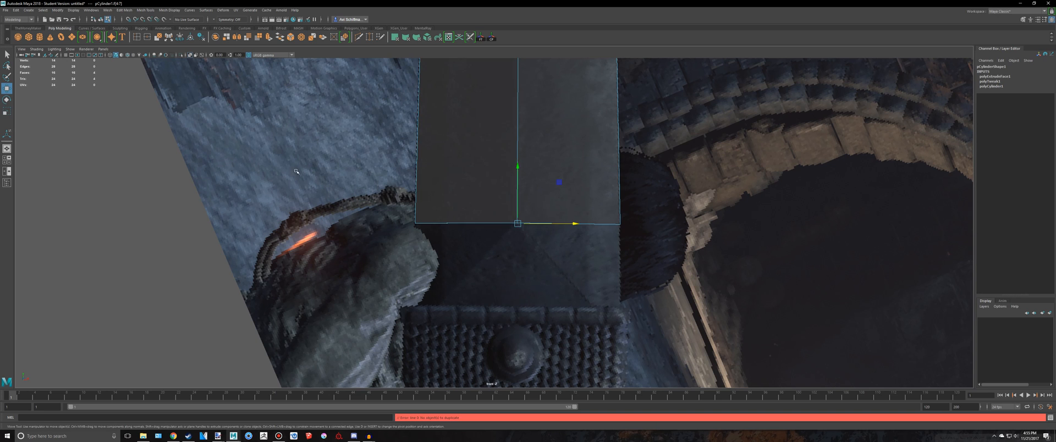
left_click_drag(635, 291, 294, 171)
left_click_drag(801, 155, 807, 157, "ctrl")
key("ctrl+d")
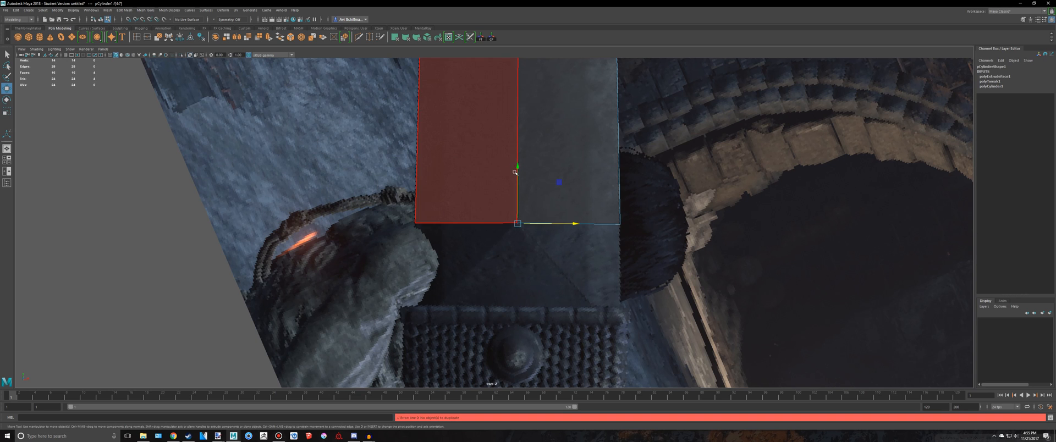
key("ctrl+z")
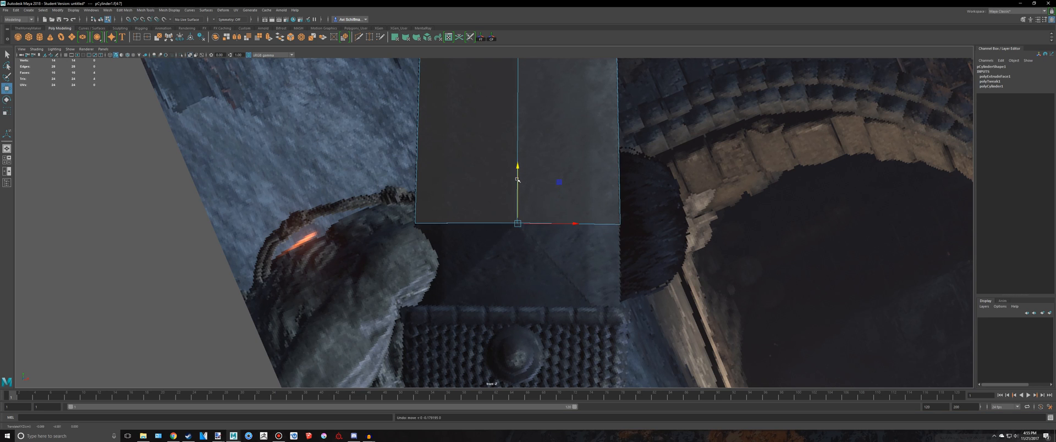
Step: Select only the bottom faces of the blade block and extrude them down to the top edge of the guard
left_click_drag(340, 166, 798, 318)
left_click_drag(266, 126, 865, 163, "ctrl")
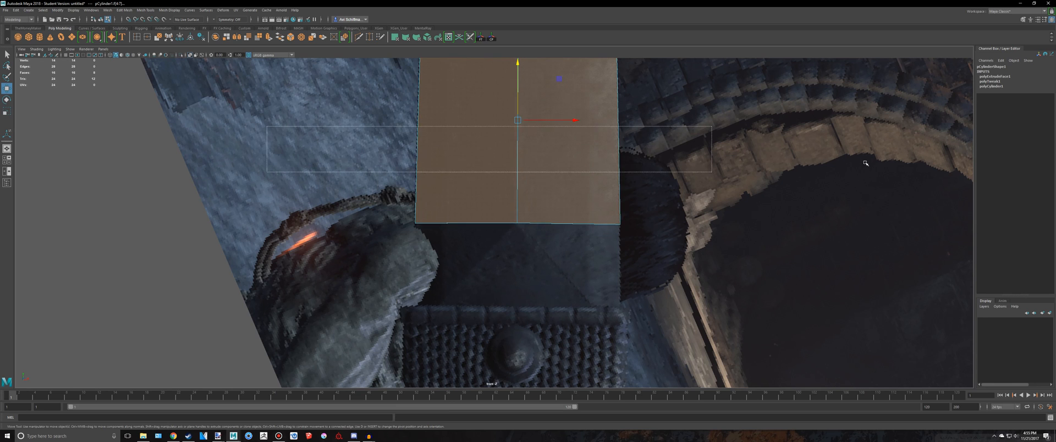
key("ctrl+e")
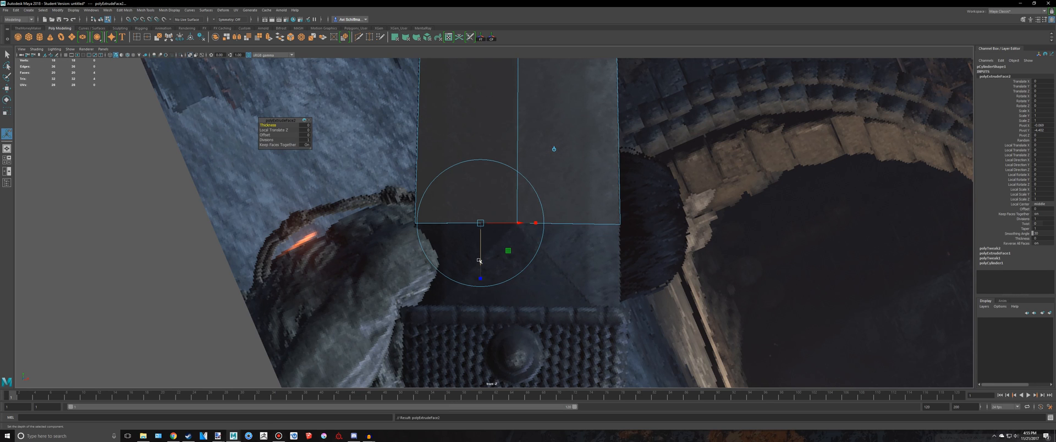
left_click_drag(480, 260, 501, 344)
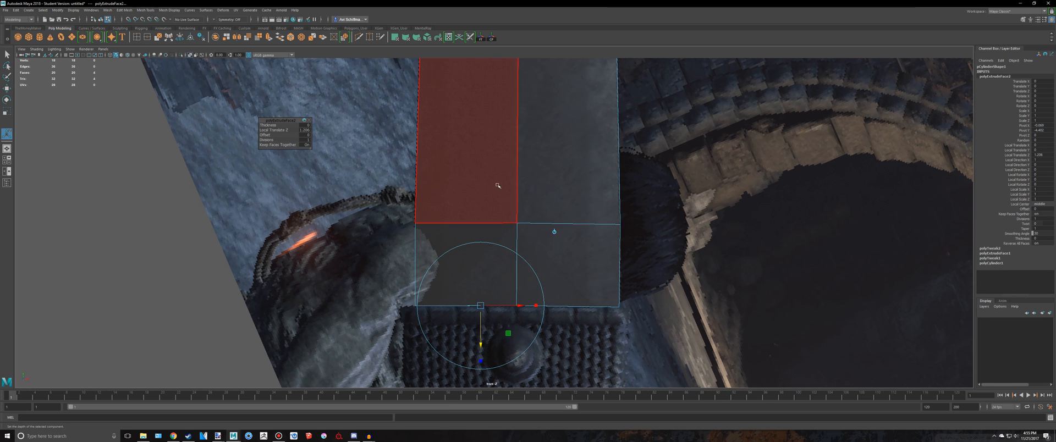
middle_click_drag(513, 202, 500, 181, "alt")
scroll(443, 147, "up", 2)
left_click(148, 10)
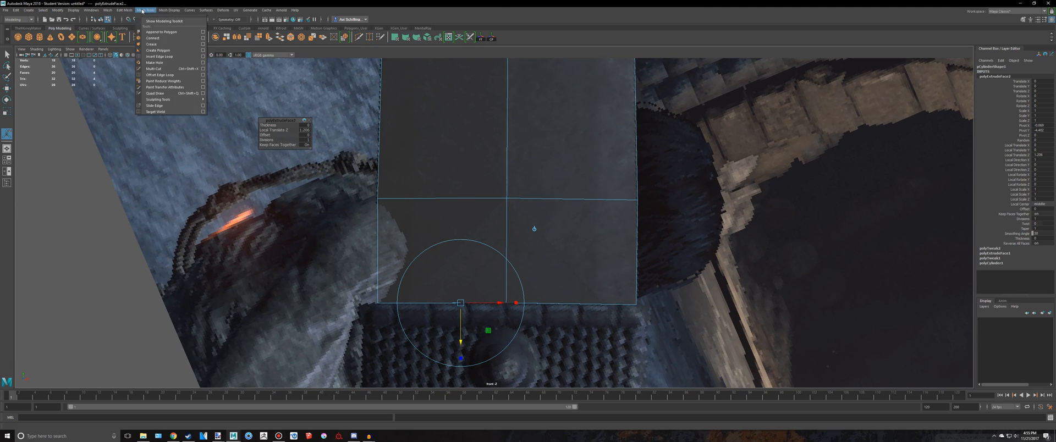
middle_click_drag(558, 151, 556, 88, "alt")
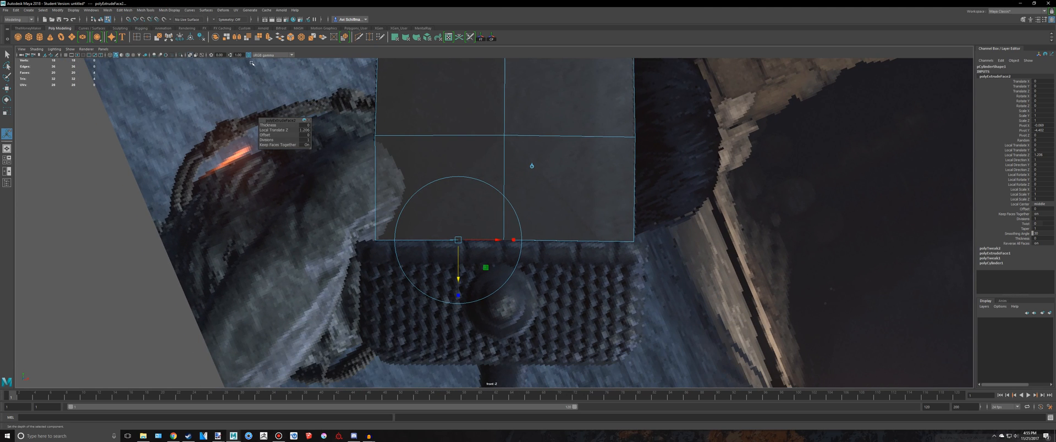
left_click(127, 10)
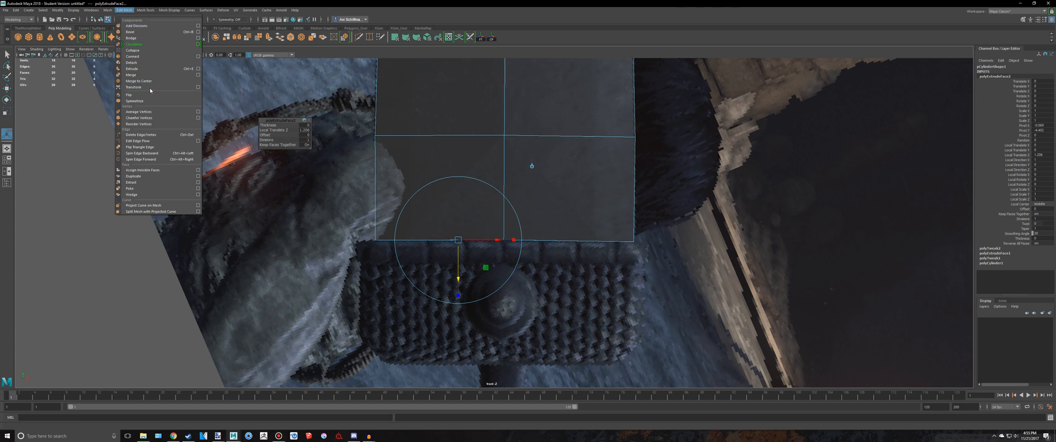
middle_click_drag(452, 198, 480, 143, "alt")
scroll(473, 142, "up", 2)
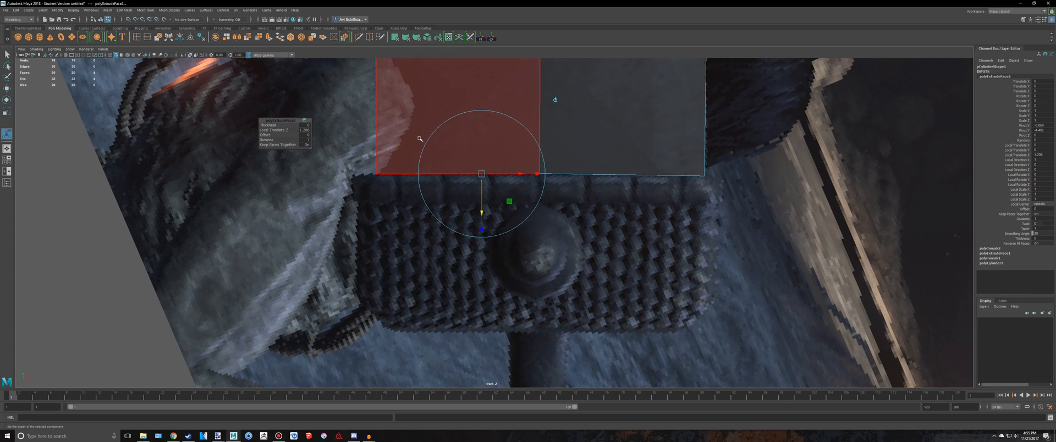
Step: Move the left and right corner vertices at the guard end of the new extrusion outward onto the blade's edges
key("q")
right_click_drag(392, 135, 391, 119)
middle_click_drag(391, 119, 383, 224, "alt")
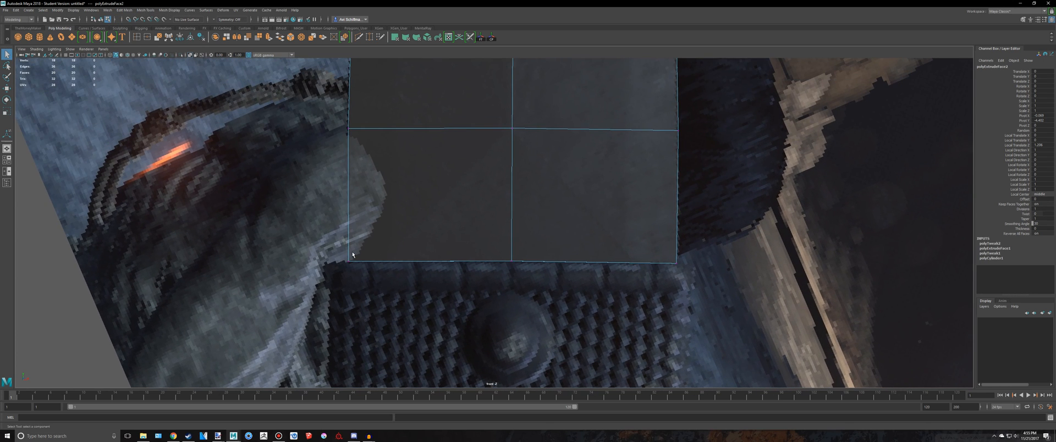
left_click_drag(352, 254, 326, 268)
key("w")
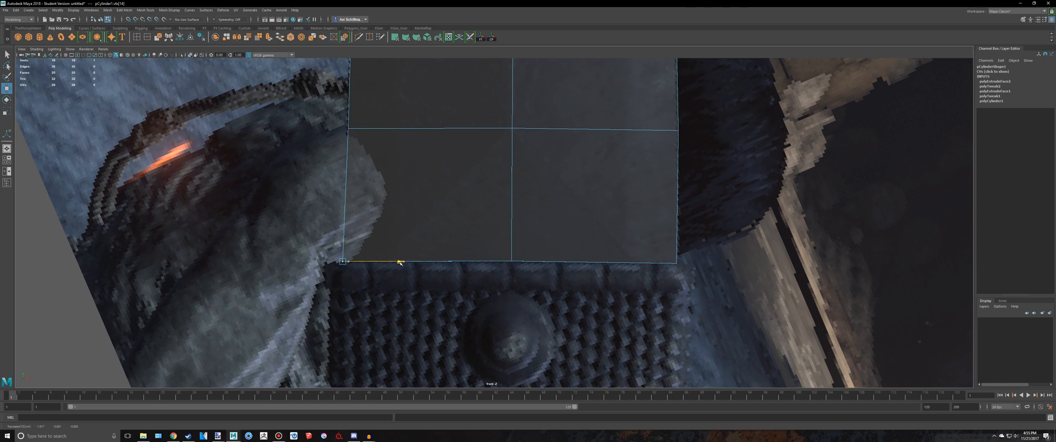
middle_click_drag(552, 237, 498, 224, "alt")
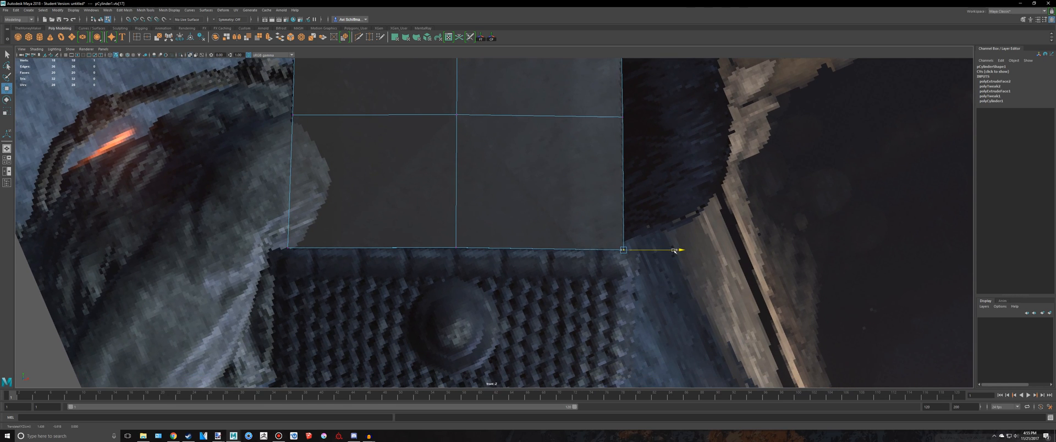
Step: Raise the front centre vertex at the blade's guard end to the point where the ridge splits in the reference
scroll(517, 214, "up", 1)
middle_click_drag(485, 274, 486, 318, "alt")
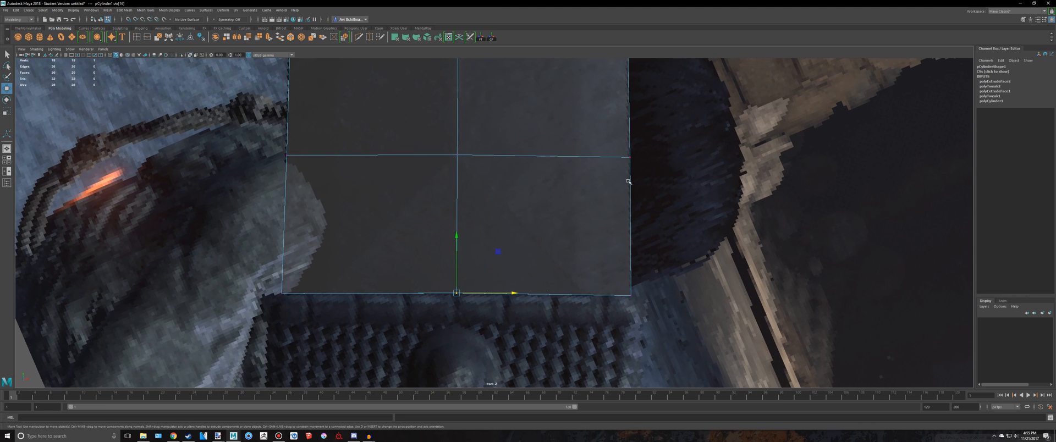
key("space")
key("space")
key("f")
scroll(671, 131, "down", 4)
left_click_drag(647, 137, 491, 130, "alt")
left_click_drag(568, 187, 636, 267, "alt")
key("space")
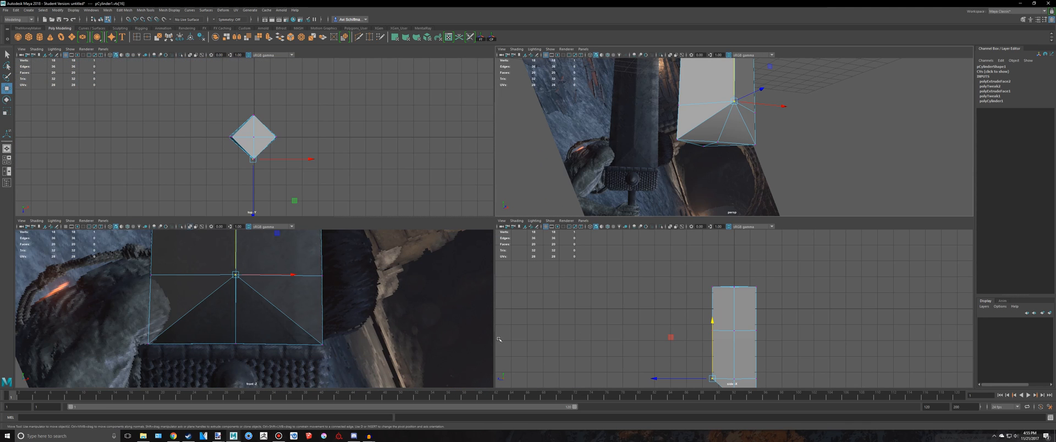
key("space")
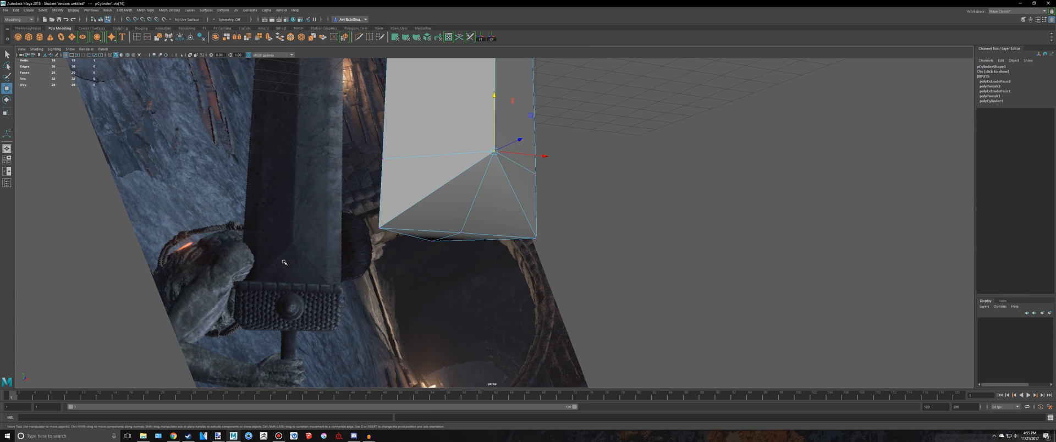
Step: Merge the raised centre vertex with the ridge vertex at the split point
left_click_drag(413, 124, 537, 200, "alt")
left_click_drag(486, 125, 163, 53, "alt")
left_click(149, 39)
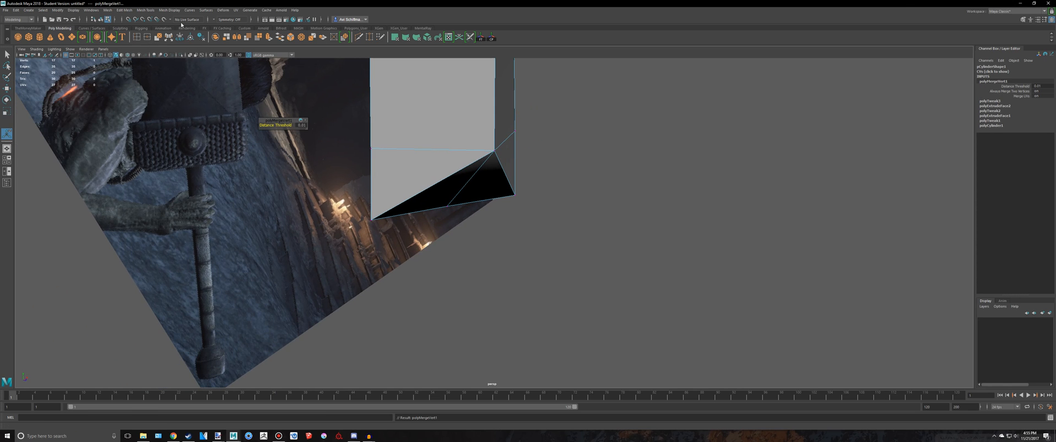
left_click(129, 10)
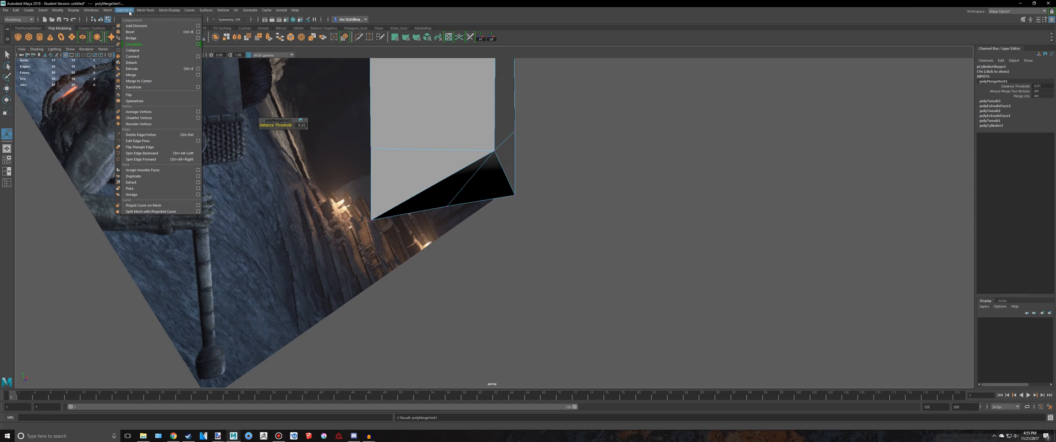
left_click(135, 78)
left_click_drag(528, 125, 504, 144, "alt")
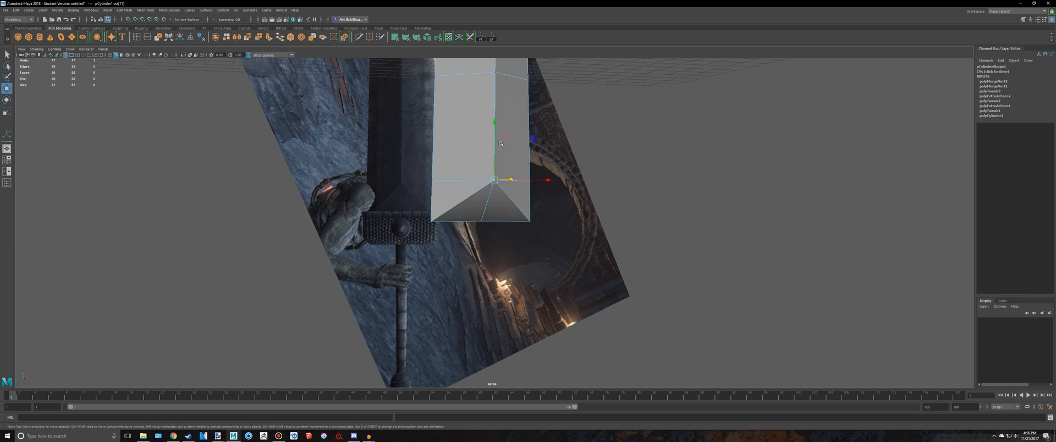
Step: Examine the blade's sloped guard end in object mode with smooth preview on, and restore the unsmoothed display
right_click_drag(500, 144, 521, 133)
key("3")
left_click(618, 139)
left_click_drag(496, 150, 458, 168, "alt")
left_click(466, 147)
key("1")
scroll(479, 157, "up", 3)
middle_click_drag(458, 168, 463, 142, "alt")
left_click_drag(453, 165, 457, 166, "alt")
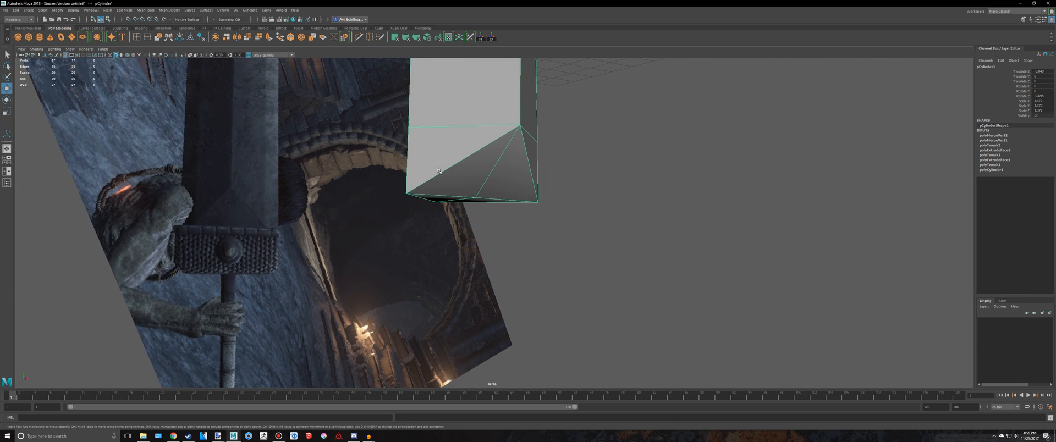
Step: Try to move the centre vertex of the blade's underside and undo the change
right_click_drag(507, 179, 476, 180)
left_click(477, 198)
scroll(477, 199, "down", 3)
left_click_drag(477, 199, 512, 222, "alt")
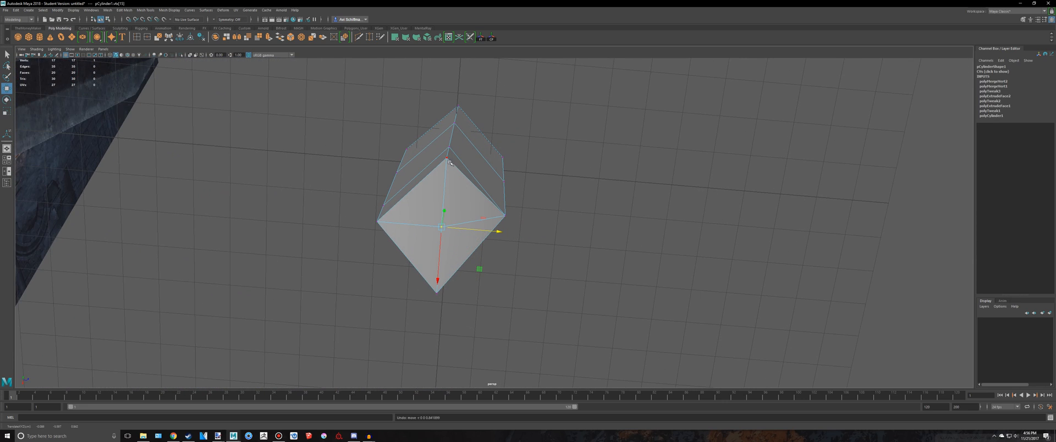
left_click_drag(452, 222, 445, 196, "alt")
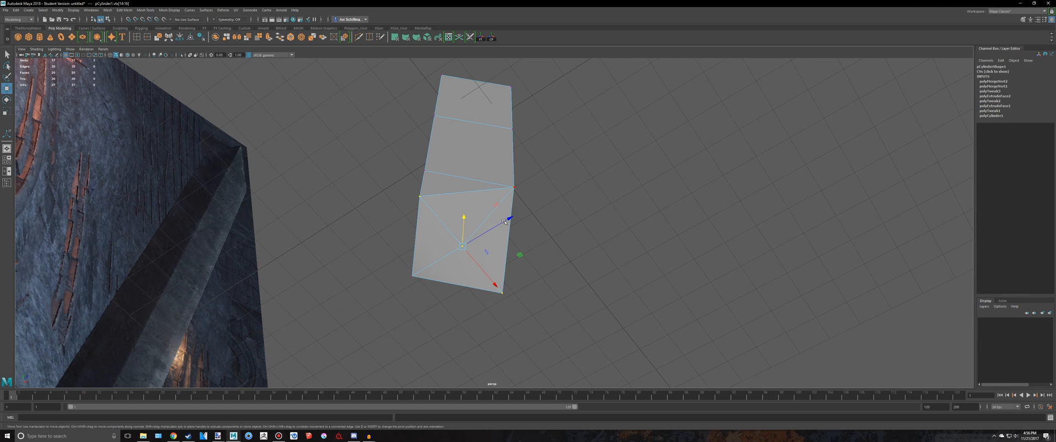
left_click_drag(504, 221, 552, 204, "alt")
key("q")
left_click_drag(552, 205, 433, 214, "alt")
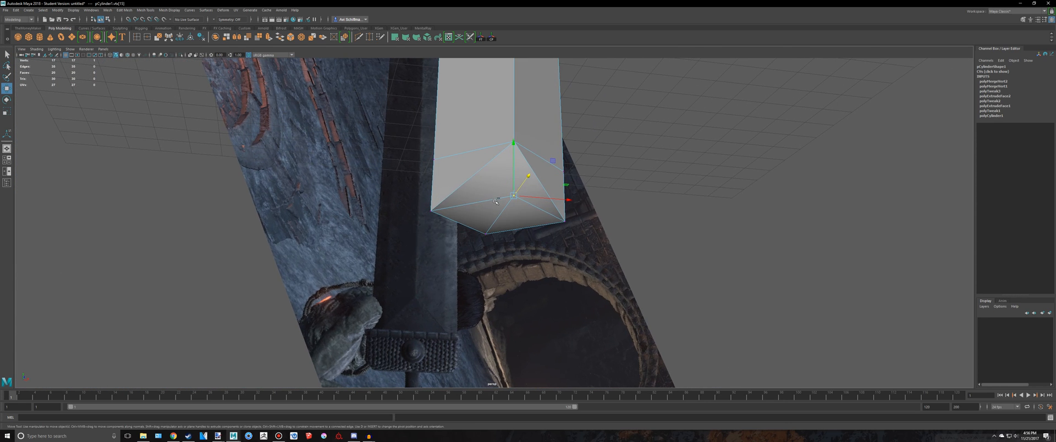
key("ctrl+z")
key("F12")
key("alt+Tab")
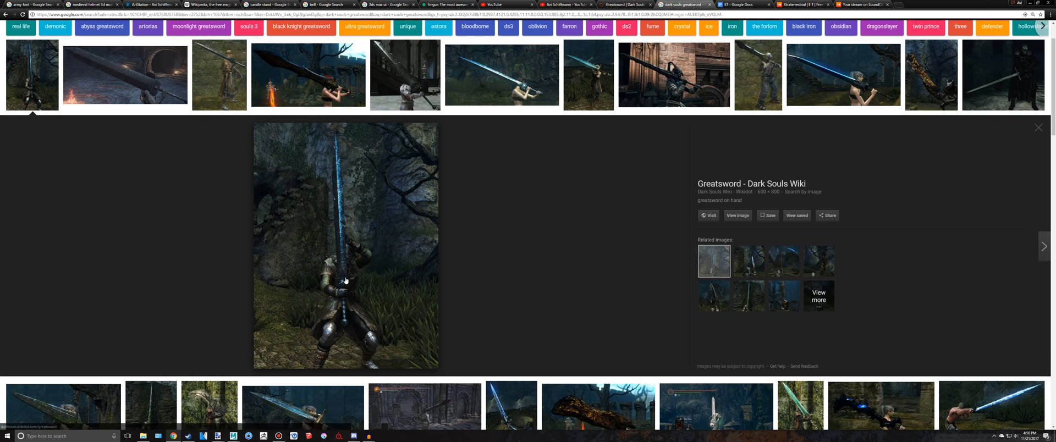
key("alt+Tab")
Step: Return to object mode and scale the whole blade down in depth to make it thinner
left_click_drag(396, 253, 564, 199, "alt")
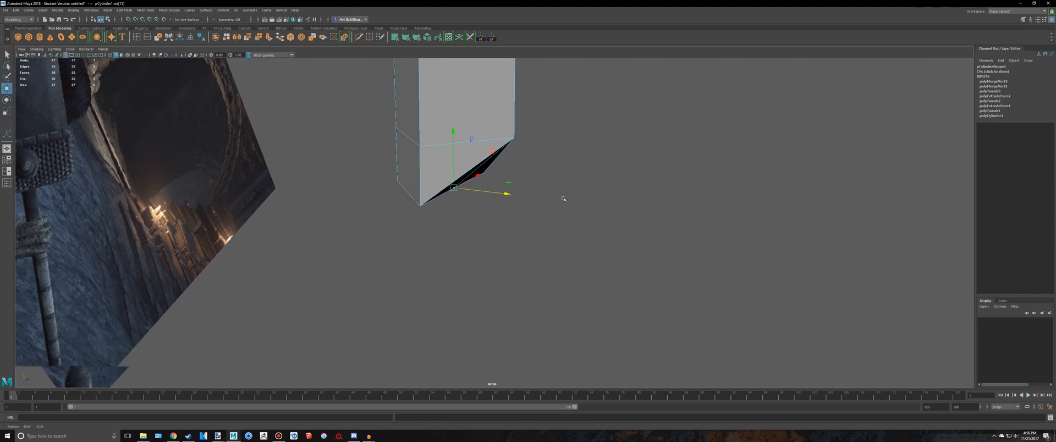
middle_click_drag(462, 66, 455, 146, "alt")
key("q")
right_click_drag(455, 146, 485, 134)
left_click(585, 164)
scroll(578, 165, "down", 4)
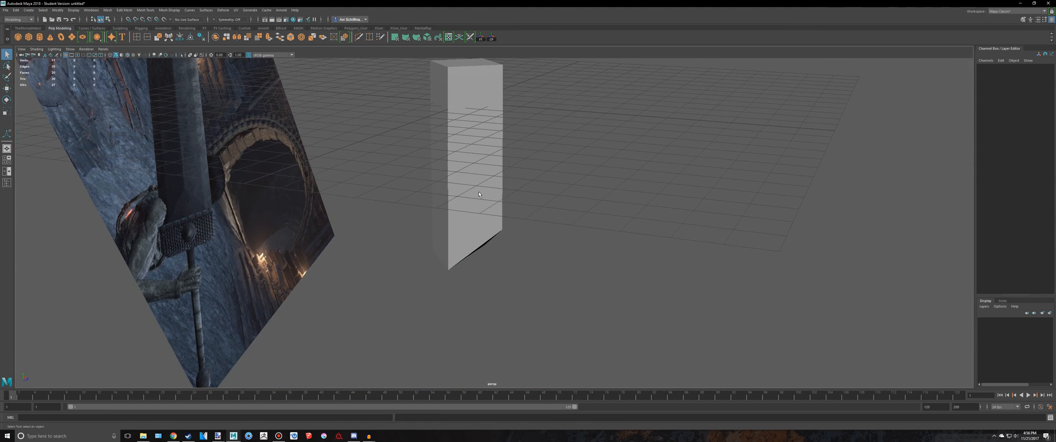
left_click(494, 175)
middle_click_drag(494, 176, 501, 265, "alt")
key("r")
left_click_drag(526, 203, 490, 233, "alt")
scroll(541, 256, "up", 1)
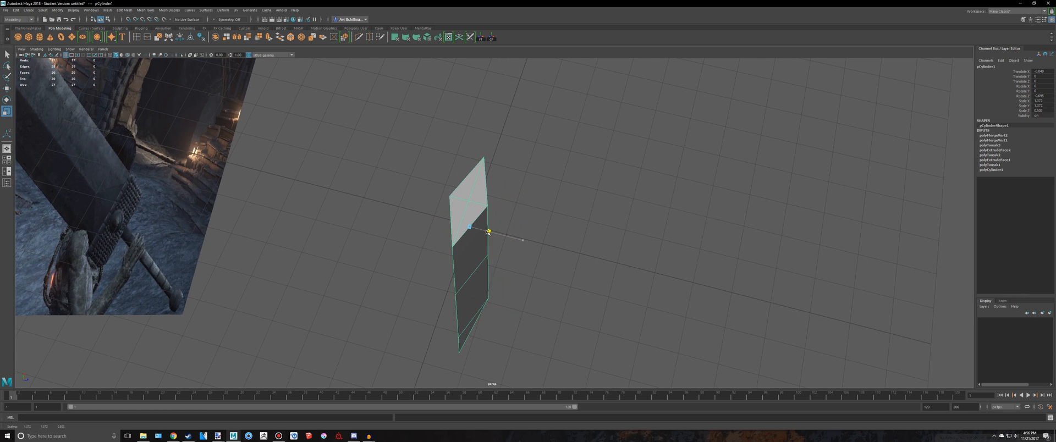
left_click(552, 235)
left_click_drag(552, 235, 556, 165, "alt")
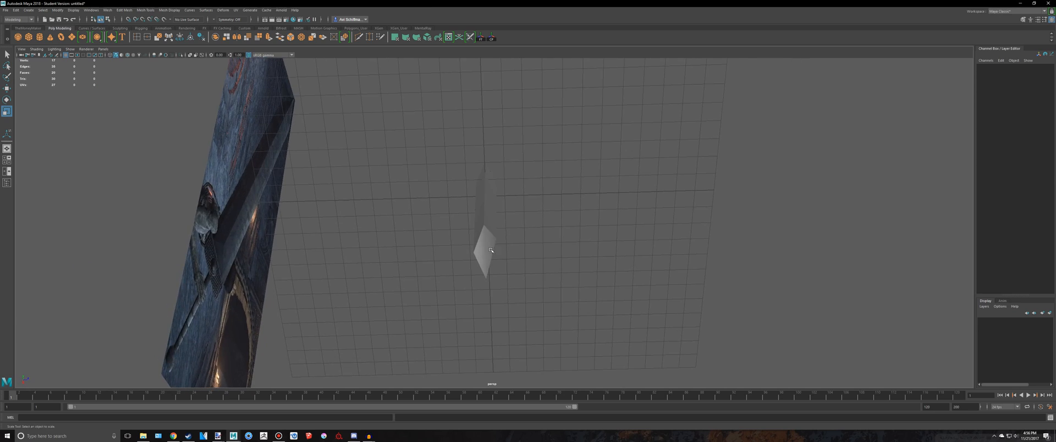
Step: Examine the thinned blade's proportions and shading from below and around its guard end
left_click(487, 245)
scroll(495, 243, "up", 4)
left_click_drag(504, 243, 526, 235, "alt")
key("space")
key("space")
left_click(555, 252)
scroll(537, 245, "down", 4)
Step: Apply the soften/harden edge operation to the whole blade mesh and deselect it
left_click(483, 216)
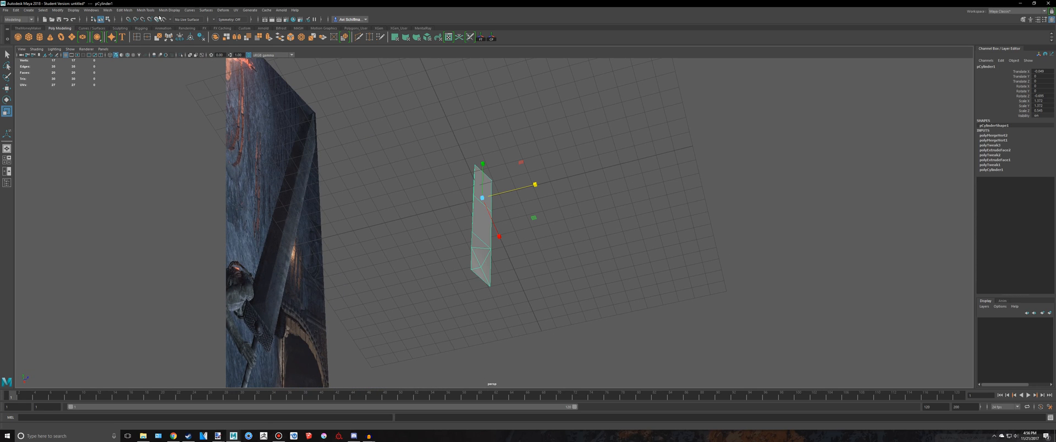
left_click(168, 10)
left_click(189, 59)
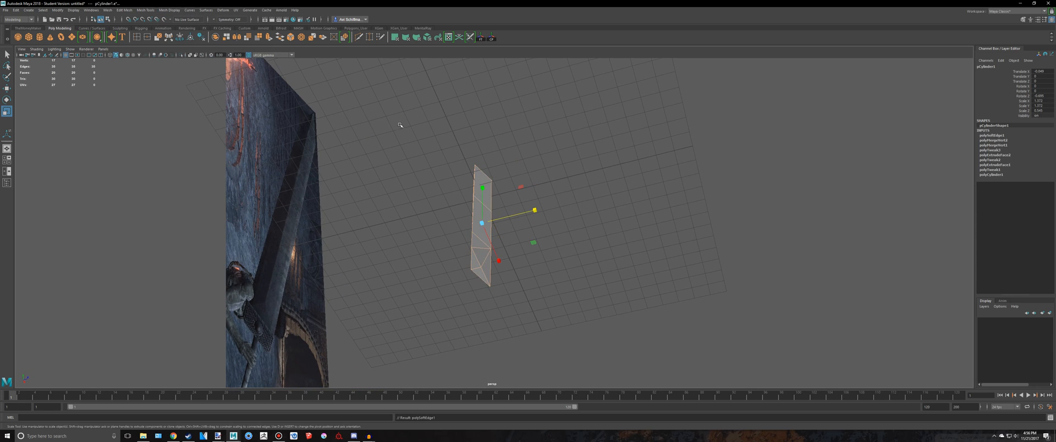
left_click(627, 167)
left_click_drag(628, 167, 574, 190, "alt")
Step: In the front view, select only the faces capping the upper end of the blade mesh
key("space")
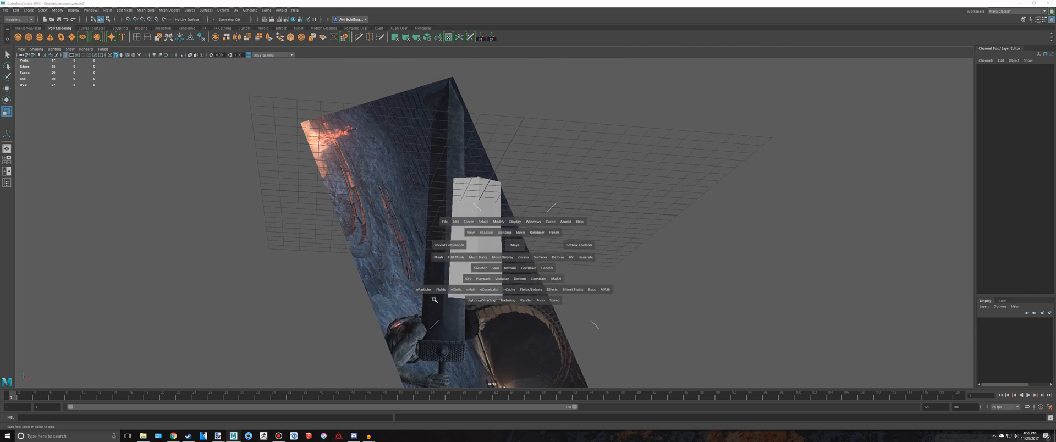
key("space")
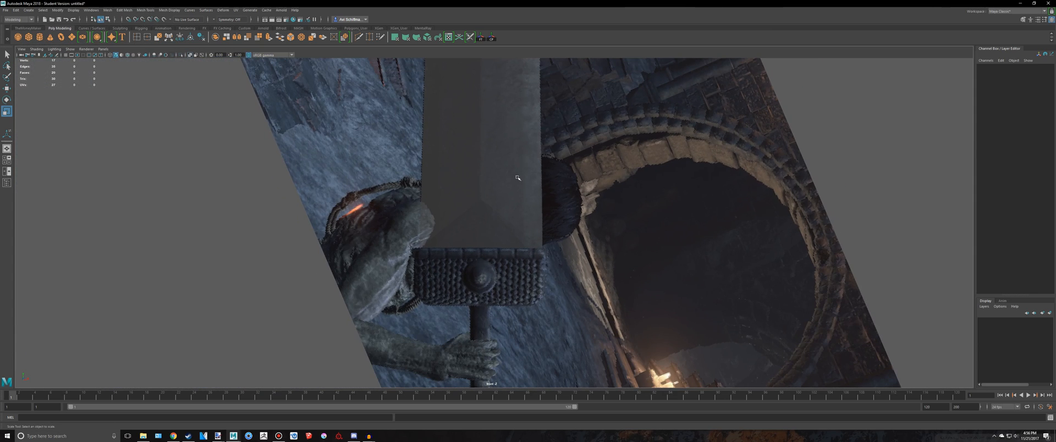
left_click(518, 178)
scroll(517, 178, "up", 5)
right_click(440, 231)
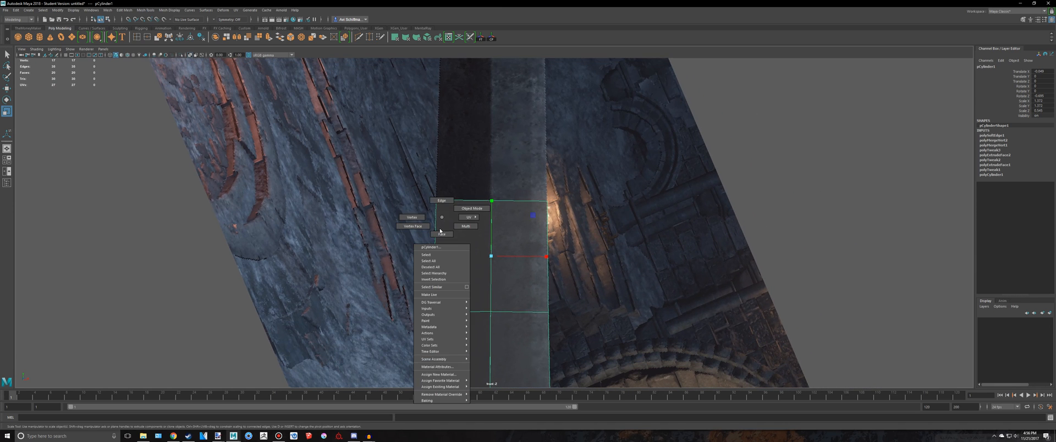
left_click(442, 234)
left_click_drag(356, 156, 656, 234)
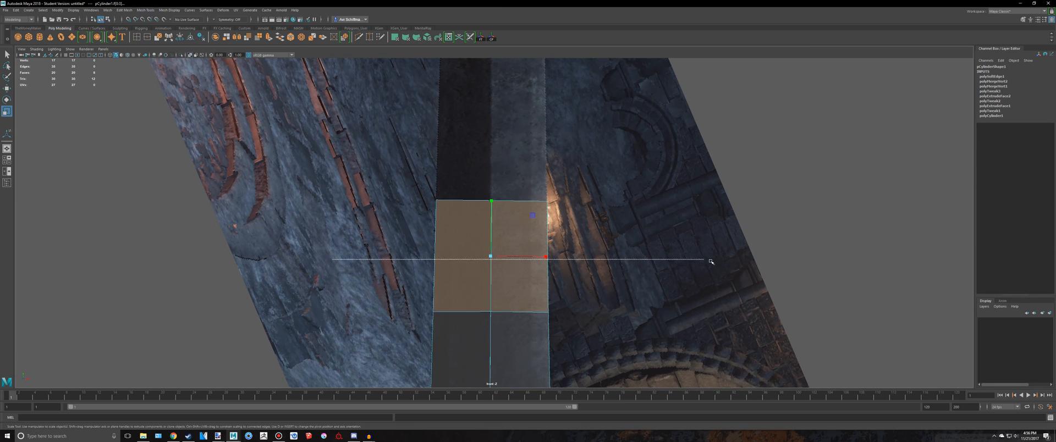
left_click_drag(710, 262, 713, 261, "ctrl")
middle_click_drag(633, 110, 606, 273, "alt")
key("ctrl+d")
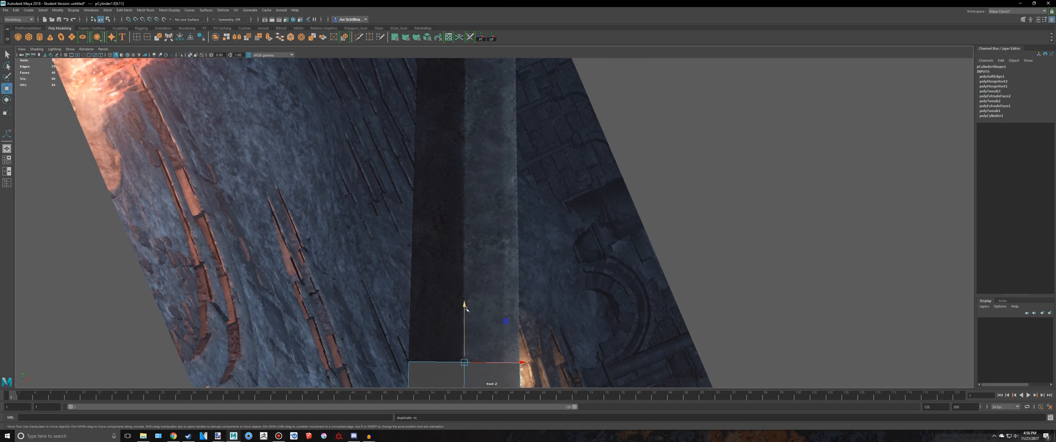
left_click_drag(465, 308, 467, 247)
key("ctrl+z")
key("ctrl+z")
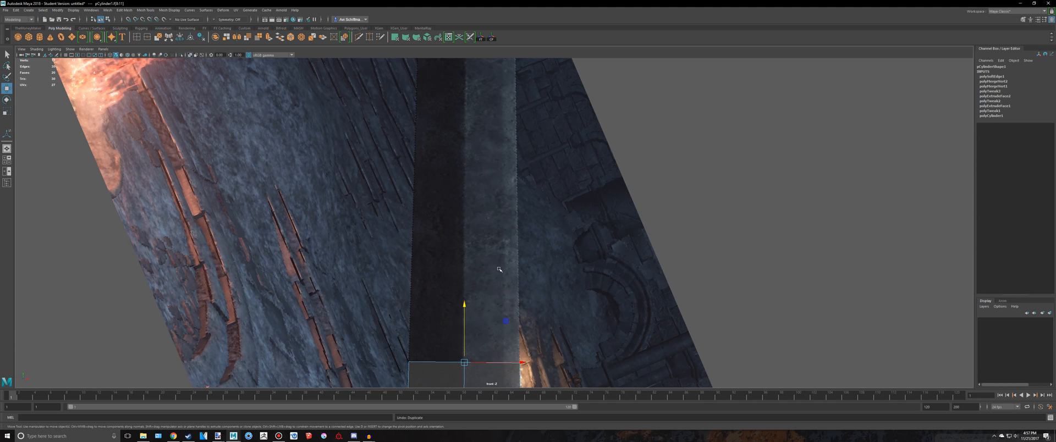
Step: Extrude the upper end faces far up along the reference blade and scale them down to its narrower width
middle_click_drag(499, 269, 509, 223, "alt")
key("ctrl+e")
left_click_drag(457, 278, 460, 35)
middle_click_drag(462, 58, 449, 235, "alt")
key("r")
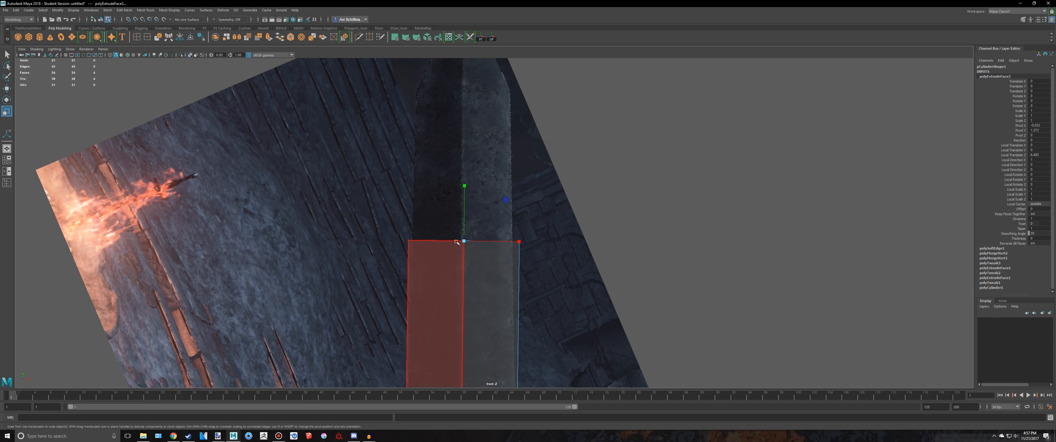
left_click_drag(462, 238, 459, 241)
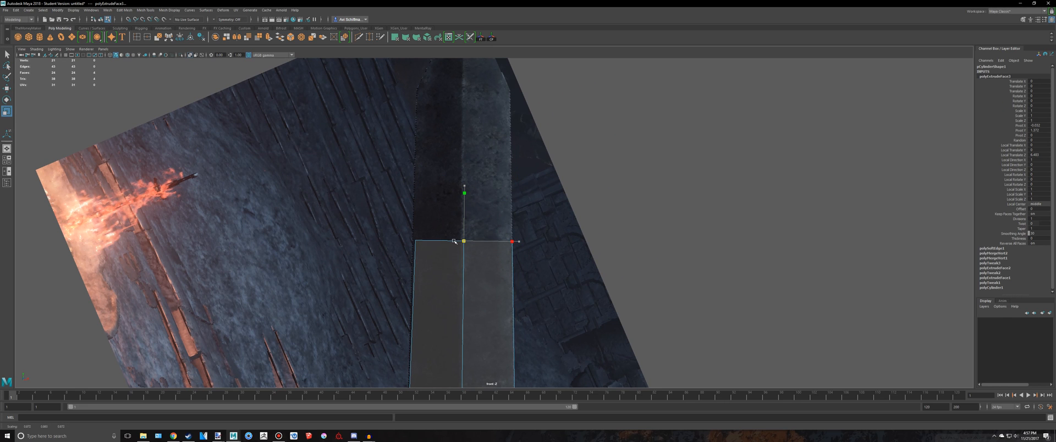
Step: Adjust the left corner vertex of the blade's upper end to the reference edge and return to face selection
right_click_drag(437, 251, 403, 230)
left_click_drag(403, 230, 437, 259)
key("w")
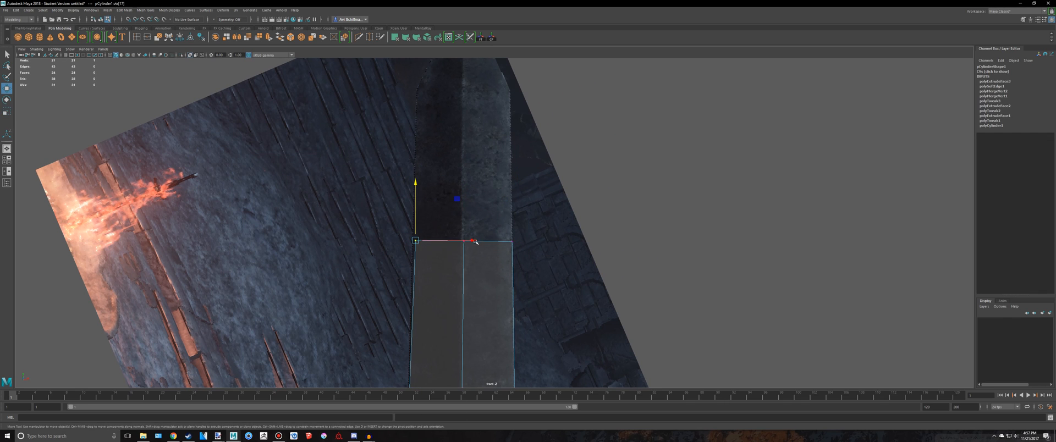
right_click_drag(456, 260, 457, 272)
middle_click_drag(477, 205, 468, 256, "alt")
scroll(467, 257, "down", 1)
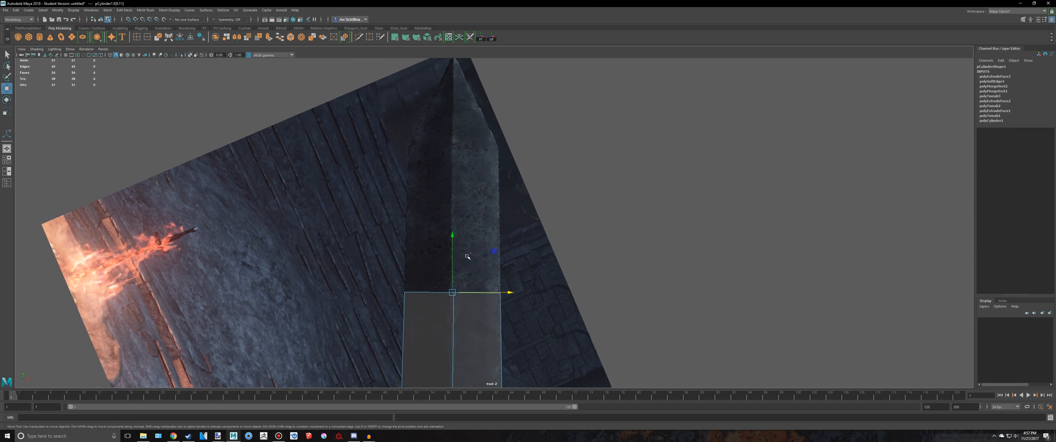
Step: Extrude the upper end faces about 3 units farther, to just below the reference's pointed tip
left_click_drag(453, 233, 442, 132, "shift")
key("ctrl+z")
key("ctrl+e")
key("space")
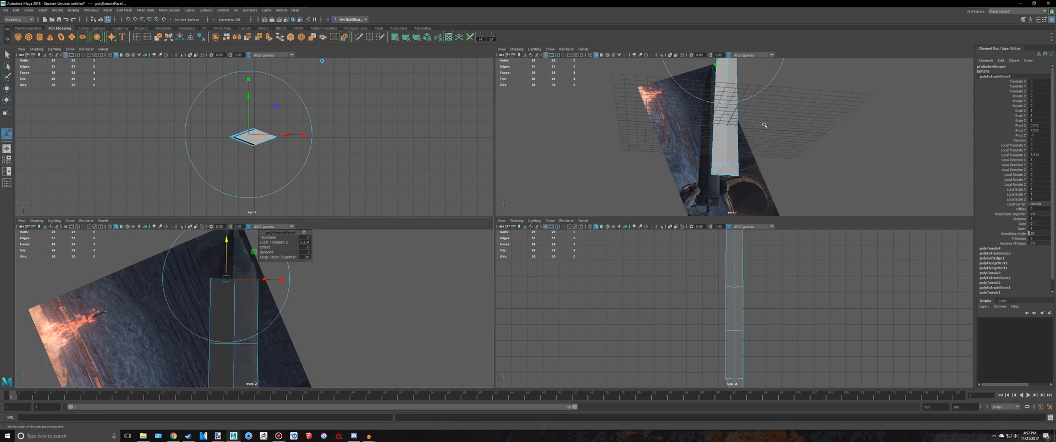
key("space")
key("q")
right_click_drag(474, 201, 521, 192)
key("w")
left_click_drag(526, 196, 489, 220, "alt")
key("ctrl+z")
key("space")
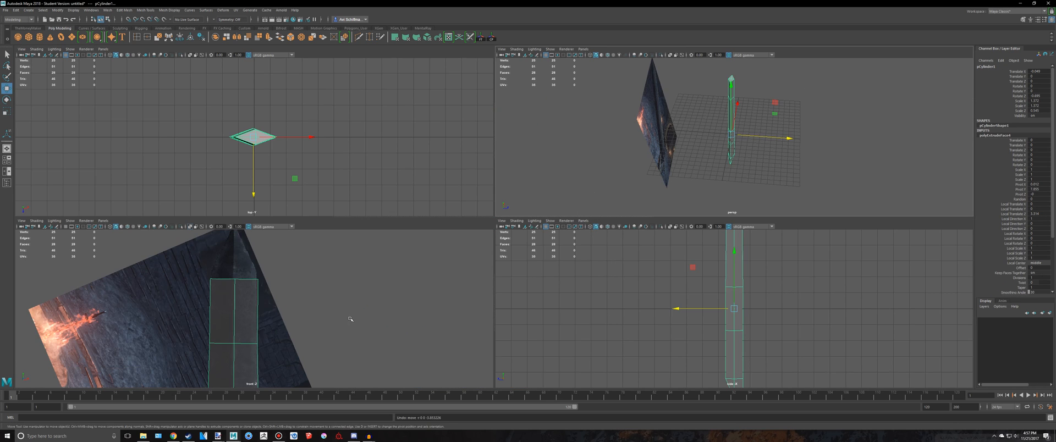
Step: Align the two outer corner vertices of the blade's upper end with the reference edges and reselect the end faces
key("space")
key("F9")
left_click(499, 164)
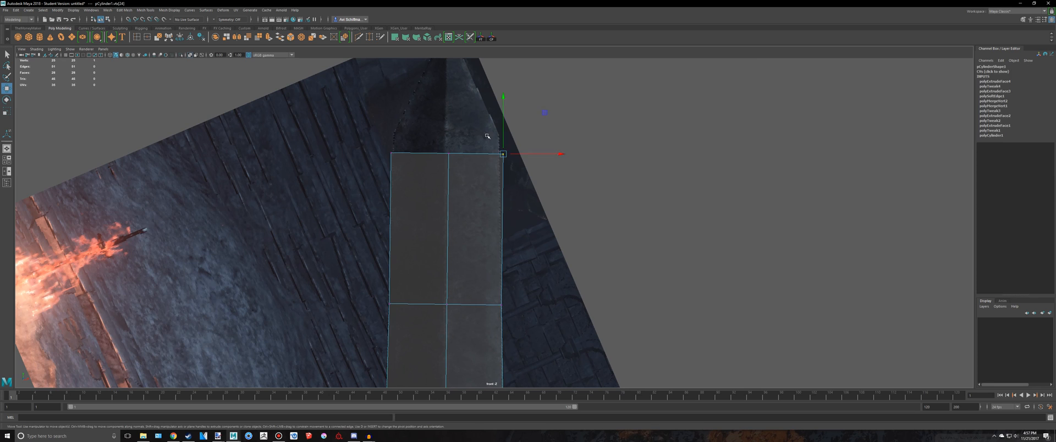
key("f")
left_click_drag(545, 223, 455, 223)
scroll(455, 223, "down", 8)
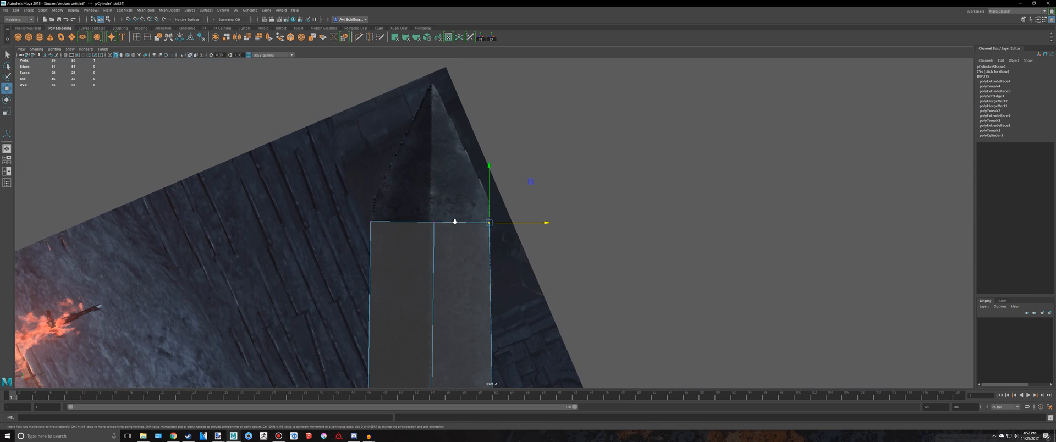
scroll(451, 221, "up", 2)
left_click_drag(326, 219, 328, 220)
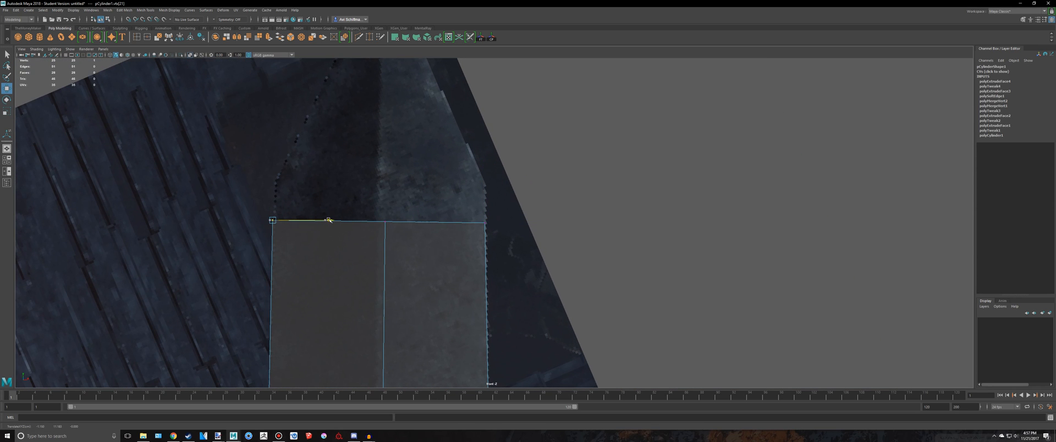
right_click_drag(362, 226, 362, 243)
middle_click_drag(392, 172, 400, 245, "alt")
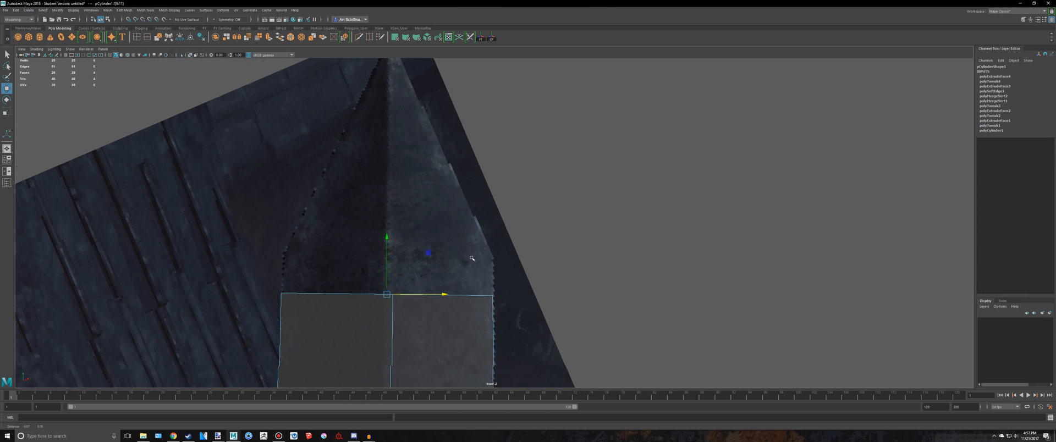
key("ctrl+d")
left_click_drag(390, 240, 400, 205)
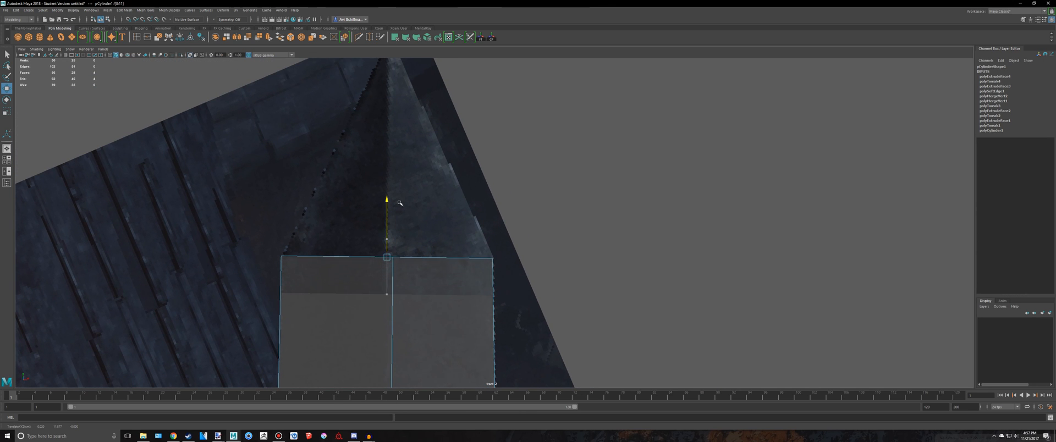
key("ctrl+z")
key("ctrl+z")
Step: Raise the end faces to the base of the reference's tip and extrude them into a tapered point
left_click_drag(390, 245, 398, 208)
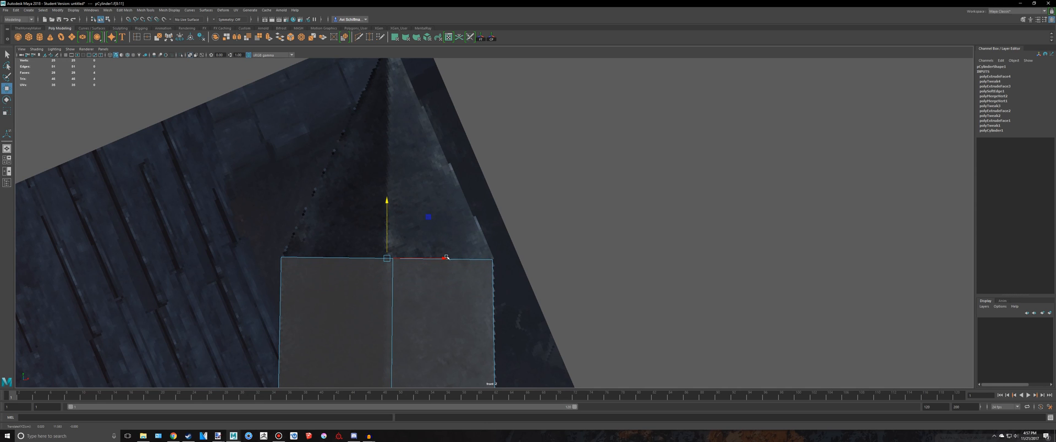
middle_click_drag(415, 219, 441, 270, "alt")
key("ctrl+e")
left_click_drag(380, 273, 395, 60)
middle_click_drag(402, 101, 403, 145, "alt")
key("r")
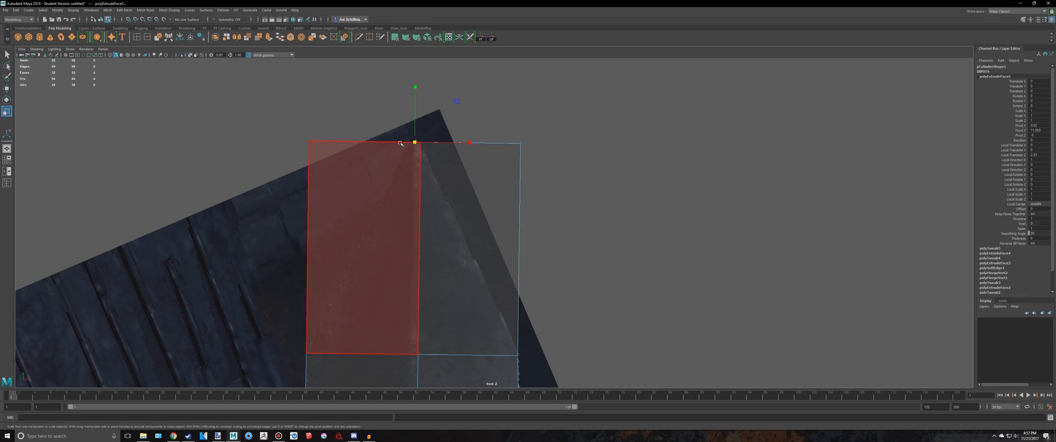
left_click_drag(415, 141, 307, 156)
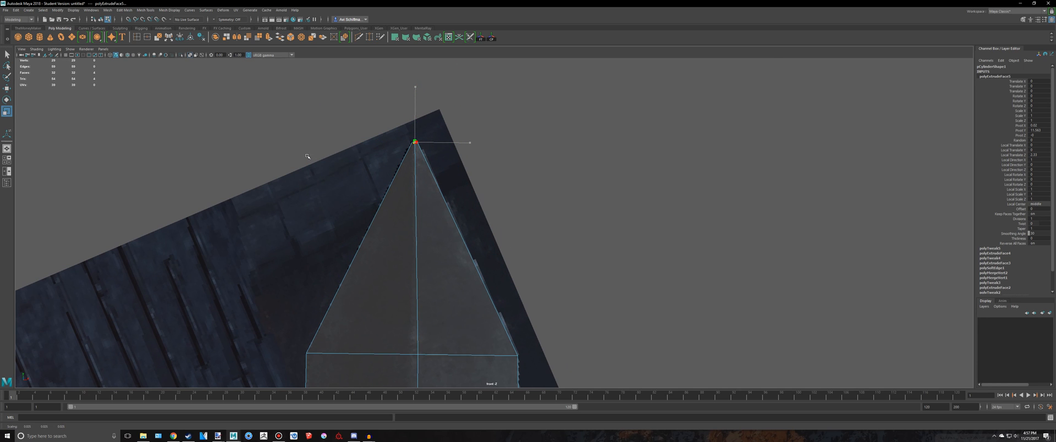
Step: In the perspective view, start merging the vertices around the small flat end of the blade's tip
key("space")
key("space")
key("f")
scroll(622, 153, "down", 10)
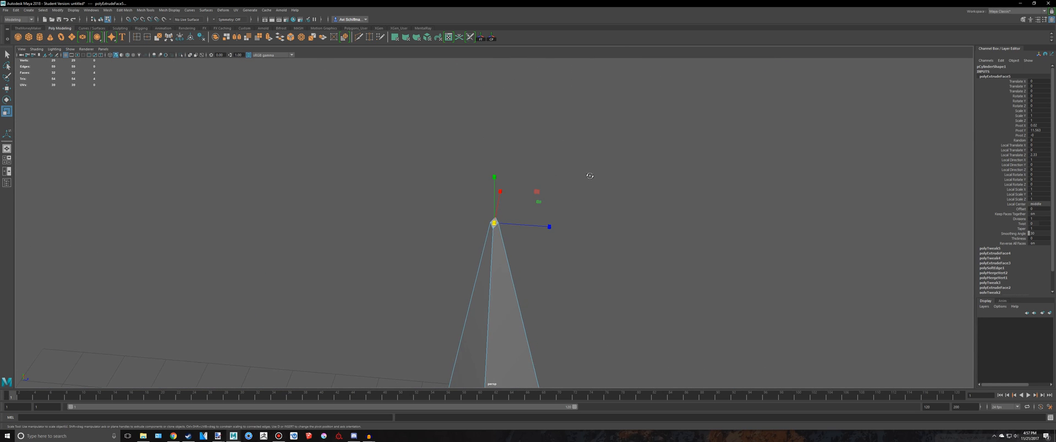
left_click_drag(589, 175, 552, 179, "alt")
scroll(552, 179, "up", 4)
key("q")
right_click_drag(470, 233, 431, 229)
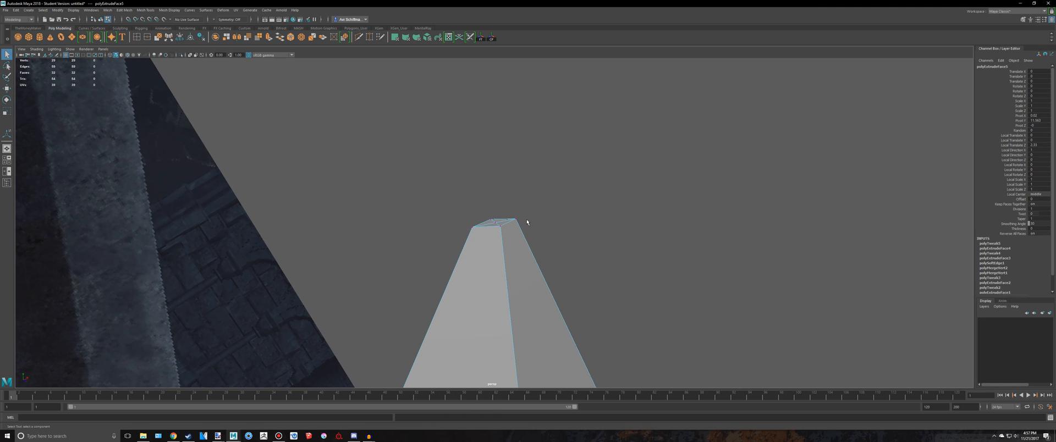
left_click(516, 219)
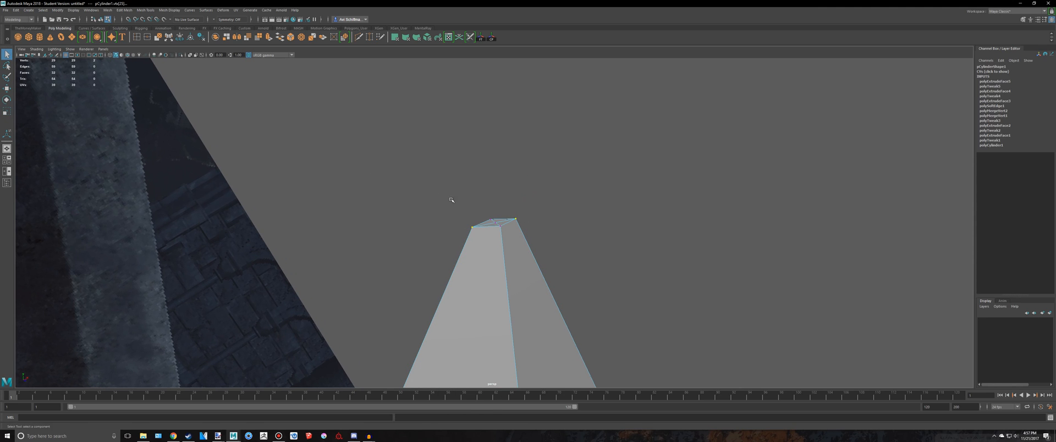
key("g")
left_click_drag(519, 234, 495, 231, "alt")
left_click(492, 221)
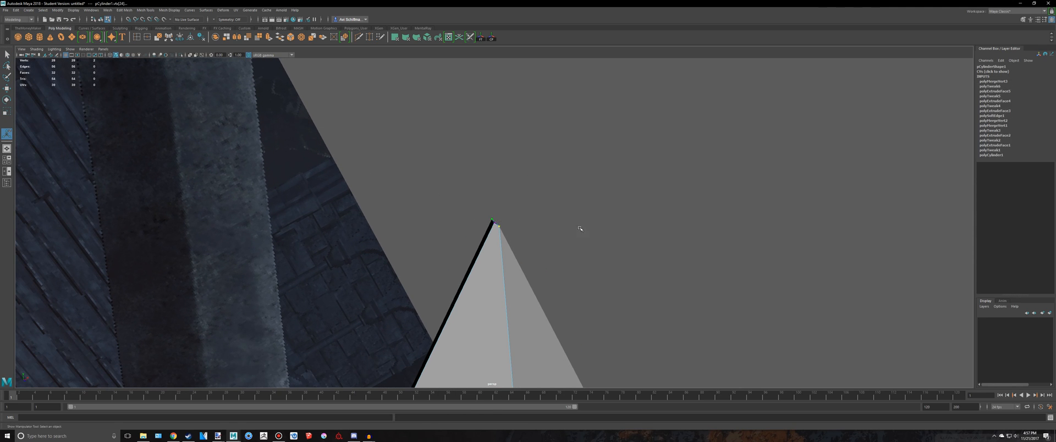
Step: Merge the remaining vertices at the blade's tip into a single point
scroll(604, 234, "up", 6)
scroll(604, 234, "down", 5)
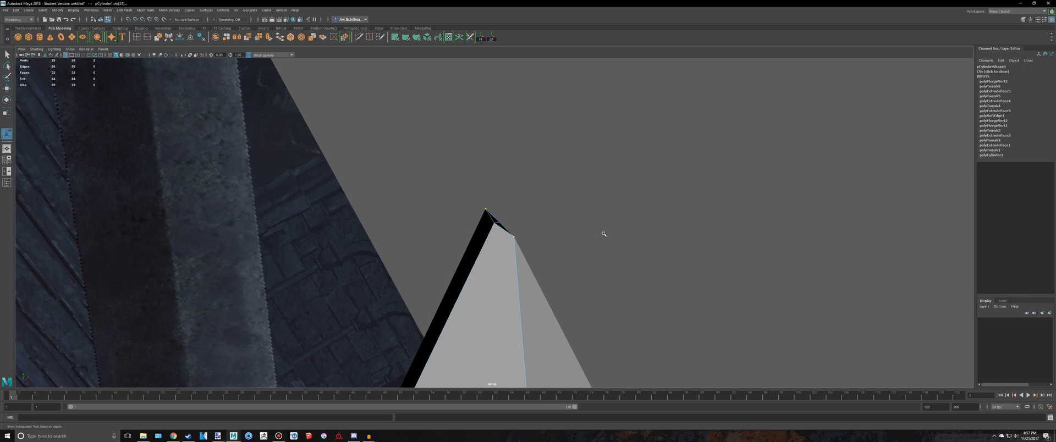
key("g")
left_click(494, 224)
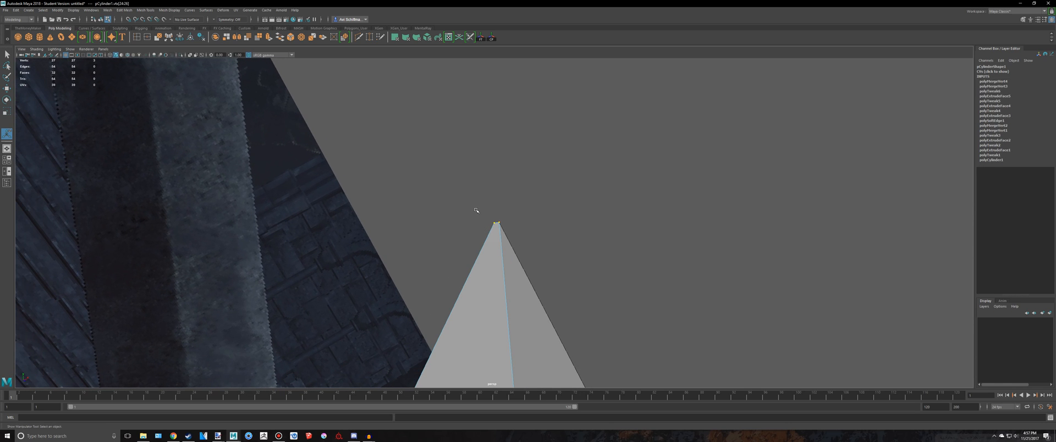
key("g")
scroll(503, 241, "down", 2)
Step: Check the tip in smooth preview, restore the unsmoothed display and raise the tip vertex slightly
right_click_drag(496, 252, 494, 227)
key("3")
key("q")
scroll(547, 241, "down", 3)
key("1")
left_click(494, 227)
key("w")
left_click_drag(495, 169, 495, 164)
Step: Return to object mode and examine the whole blade's shape from several angles, including its back
scroll(511, 244, "down", 10)
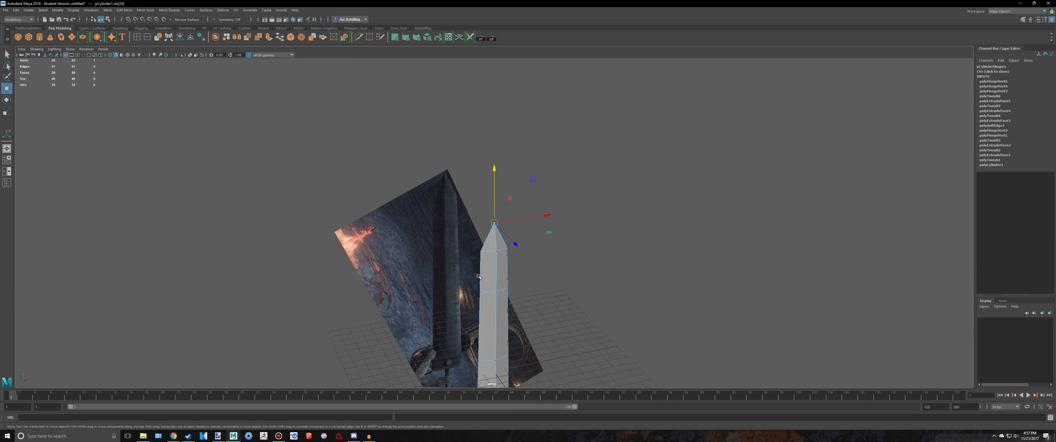
mouse_move(512, 245)
left_mouse_down("alt")
mouse_move(542, 257)
mouse_move(533, 245)
left_mouse_up("alt")
key("q")
right_click_drag(509, 235, 537, 227)
key("3")
left_click(538, 242)
scroll(538, 243, "down", 4)
left_click_drag(538, 243, 488, 326, "alt")
scroll(483, 326, "up", 5)
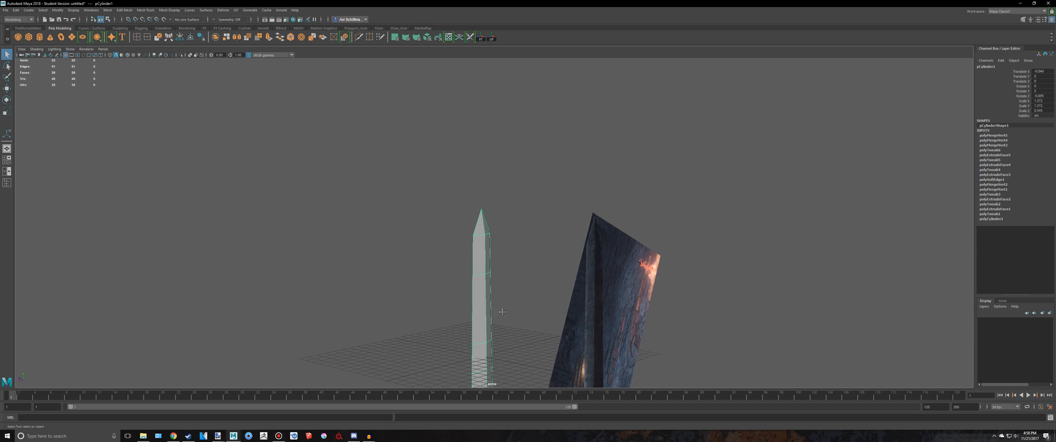
Step: Raise the back ridge vertex at the guard end to the vertex above it, merge the two and return to object mode
middle_click_drag(482, 326, 481, 267, "alt")
scroll(481, 267, "up", 4)
right_click_drag(480, 253, 451, 251)
left_click(485, 292)
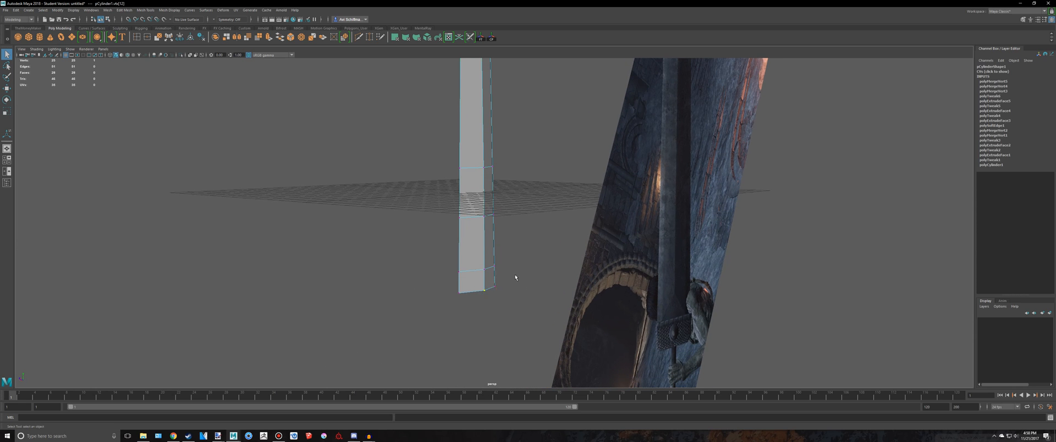
left_click_drag(516, 278, 467, 239, "alt")
key("w")
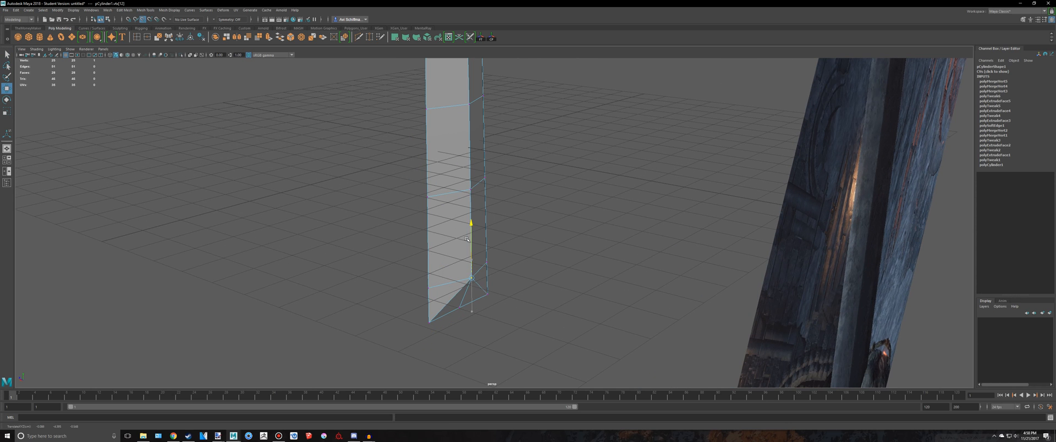
left_click_drag(477, 284, 411, 354, "alt")
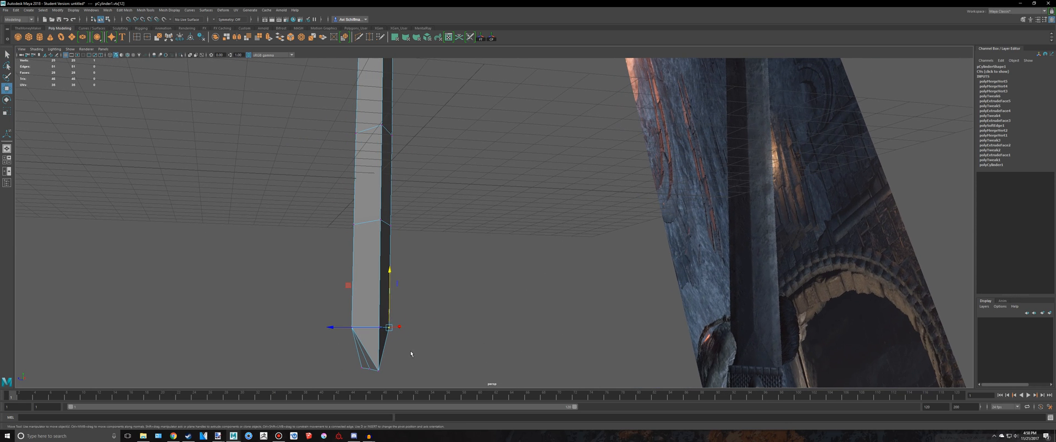
left_click_drag(412, 305, 352, 292, "alt")
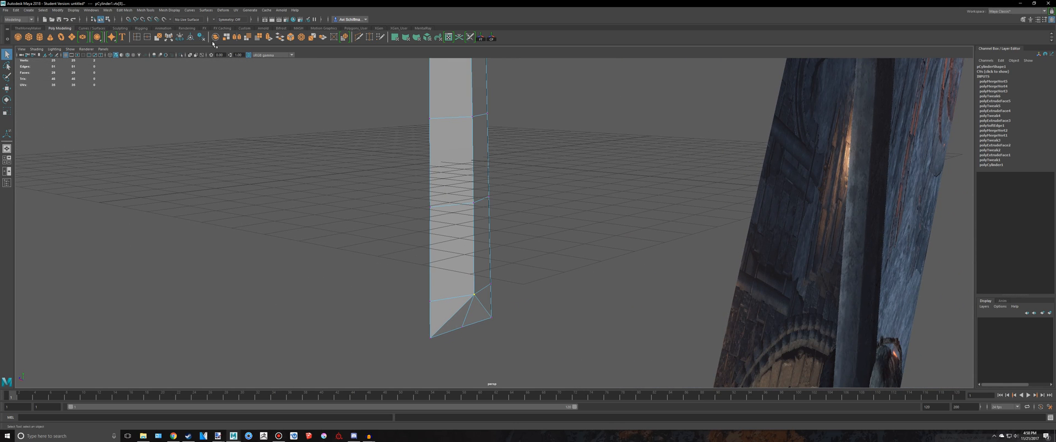
key("F8")
Step: Examine the whole blade in smooth preview, then restore the unsmoothed display and show all four views
key("3")
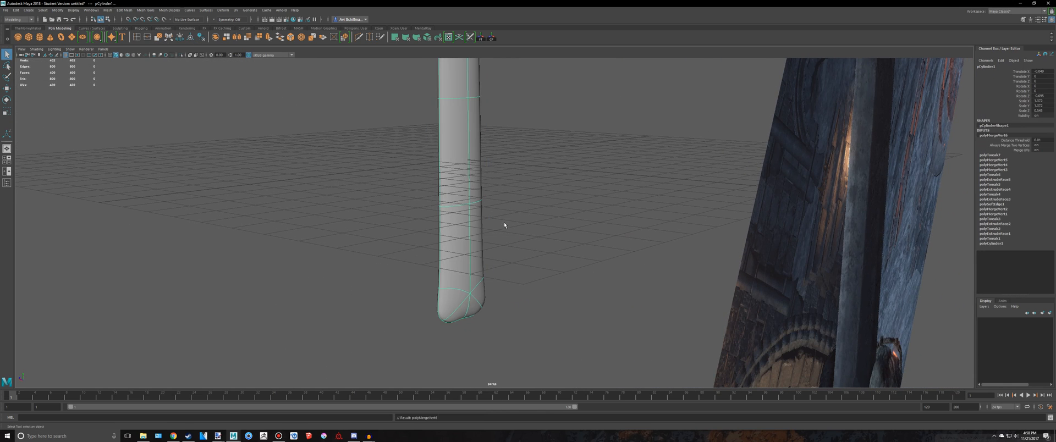
left_click(541, 210)
scroll(535, 233, "down", 7)
left_click_drag(535, 233, 611, 223, "alt")
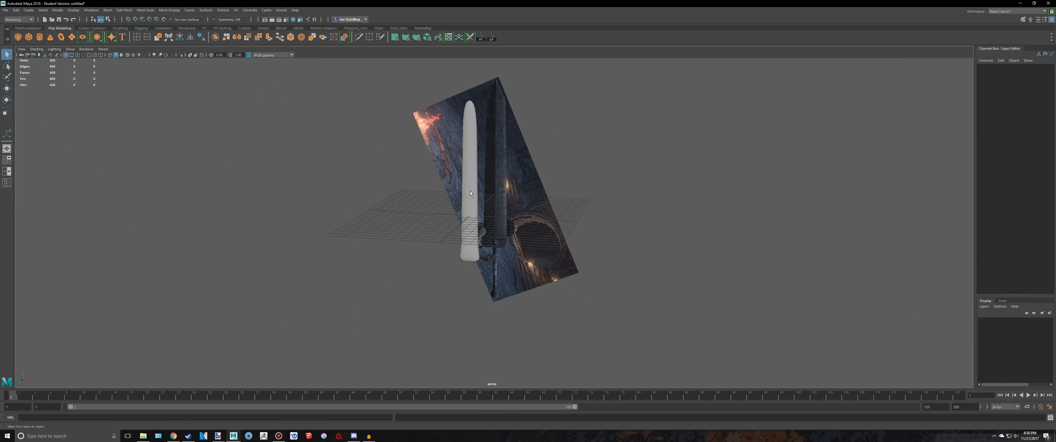
left_click(467, 190)
key("1")
left_click_drag(506, 209, 559, 229, "alt")
key("space")
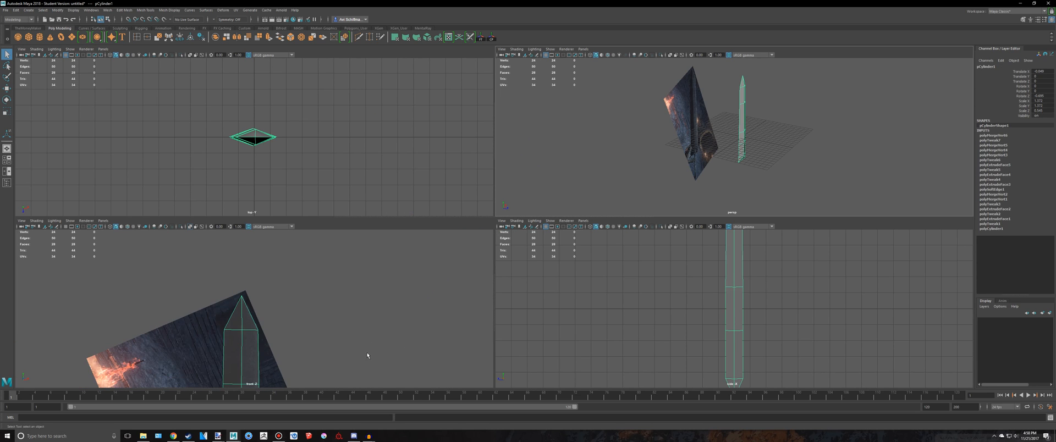
Step: Examine the blade's guard end over the reference in the front view and compare it with the greatsword picture in the browser
scroll(381, 297, "down", 5)
key("space")
middle_click_drag(407, 258, 432, 49, "alt")
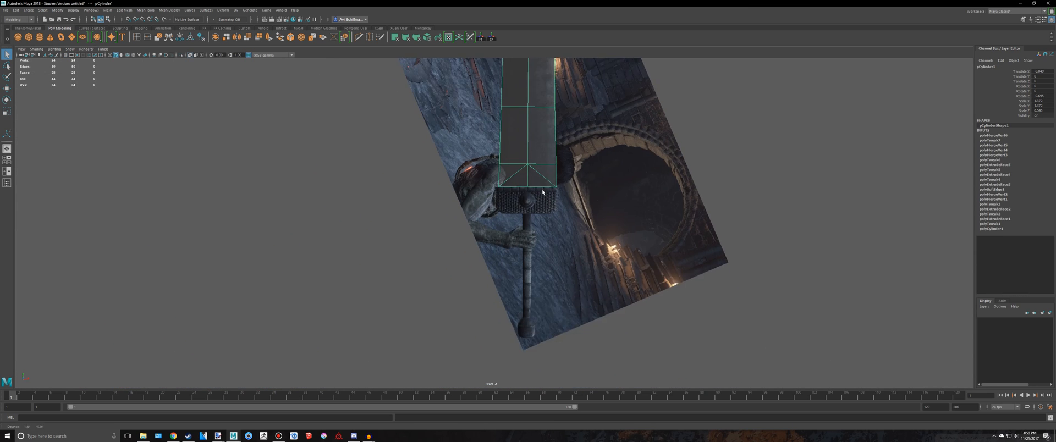
scroll(578, 174, "up", 3)
scroll(582, 170, "up", 2)
key("alt+Tab")
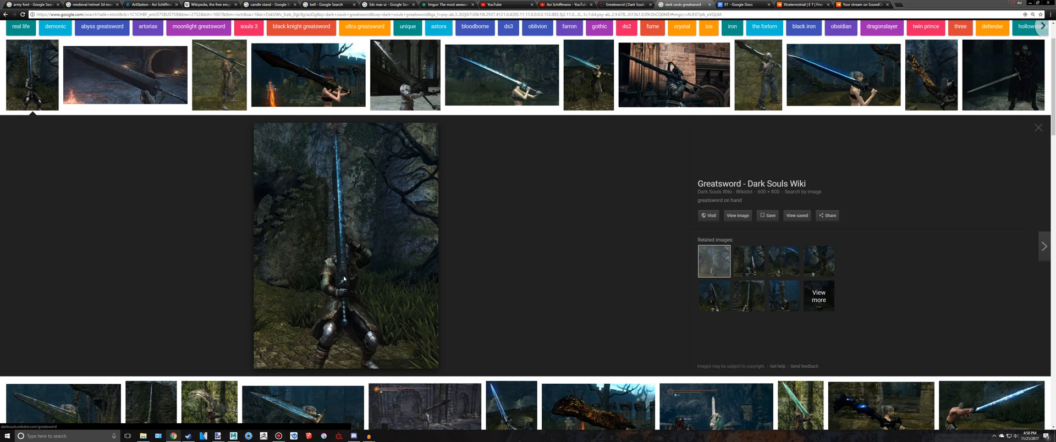
key("alt+Tab")
Step: Select the blade's lengthwise edge loop in the perspective view, scale it along the depth axis and return to object mode
key("space")
key("space")
left_click_drag(731, 137, 615, 163, "alt")
scroll(528, 155, "up", 4)
right_click_drag(509, 153, 511, 133)
double_click(517, 130)
left_click_drag(522, 131, 557, 282, "alt")
left_click_drag(642, 239, 599, 262, "alt")
key("r")
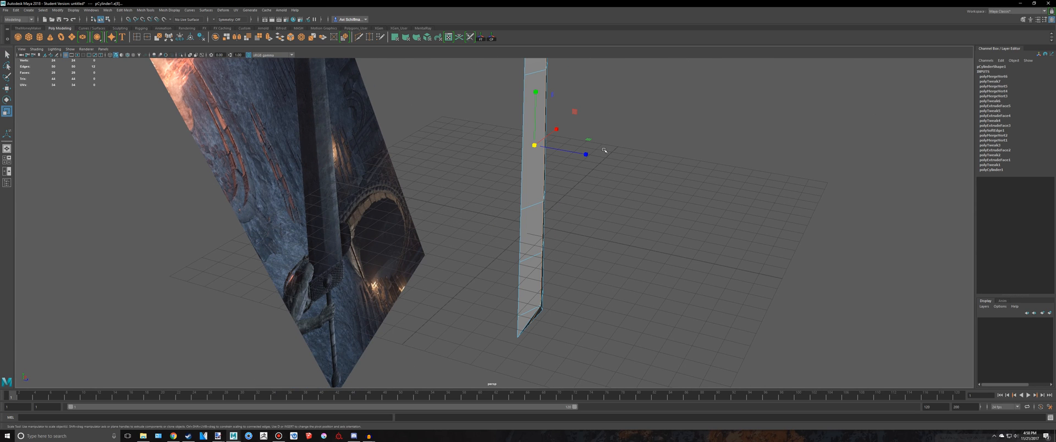
left_click_drag(584, 154, 553, 311)
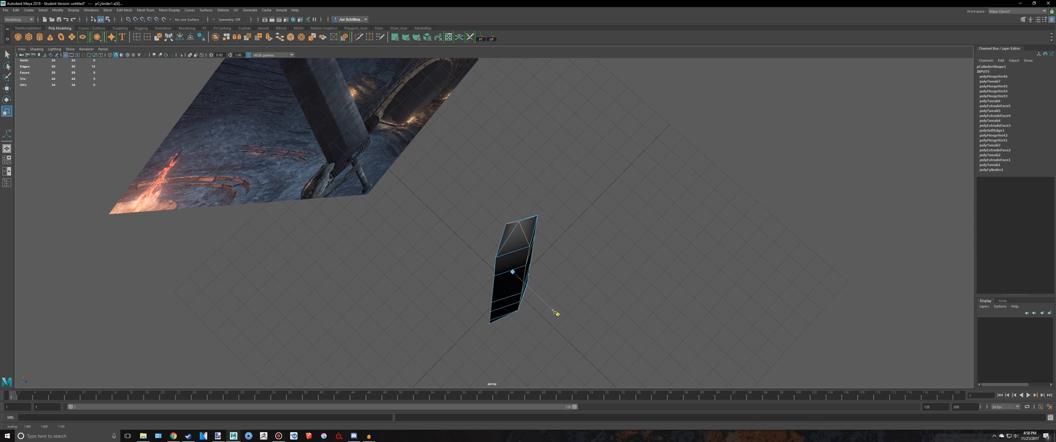
right_click_drag(521, 246, 550, 236)
left_click(584, 257)
scroll(584, 257, "down", 5)
left_click_drag(586, 257, 515, 211, "alt")
Step: Compare the guard area in the front view with the greatsword pictures in the browser, opening the GameFAQs Dark Souls III image
key("alt+Tab")
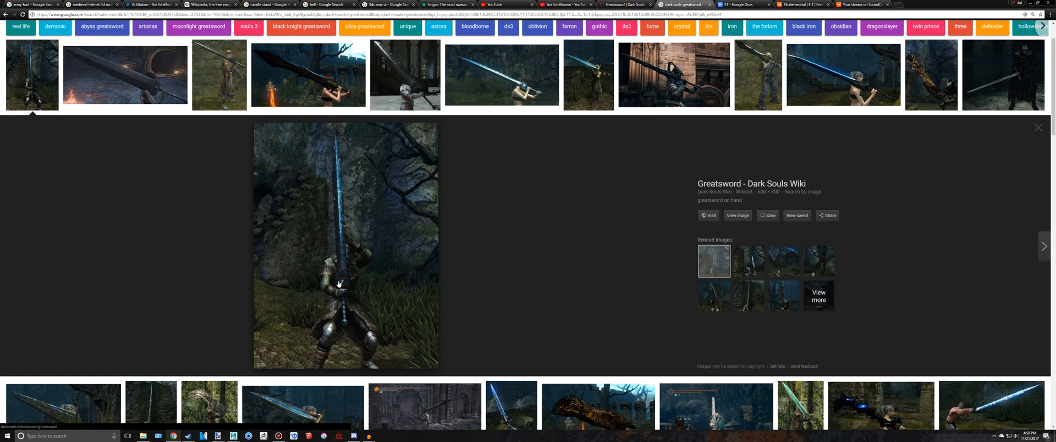
key("alt+Tab")
key("space")
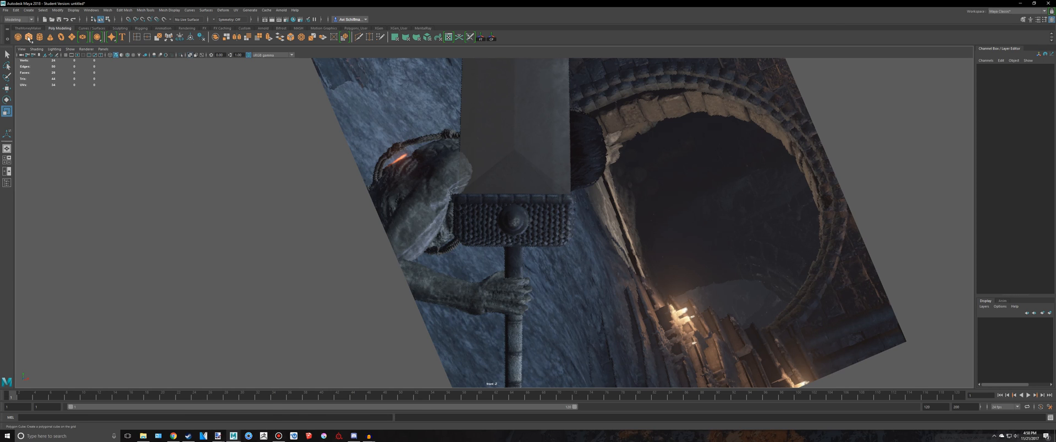
key("alt+Tab")
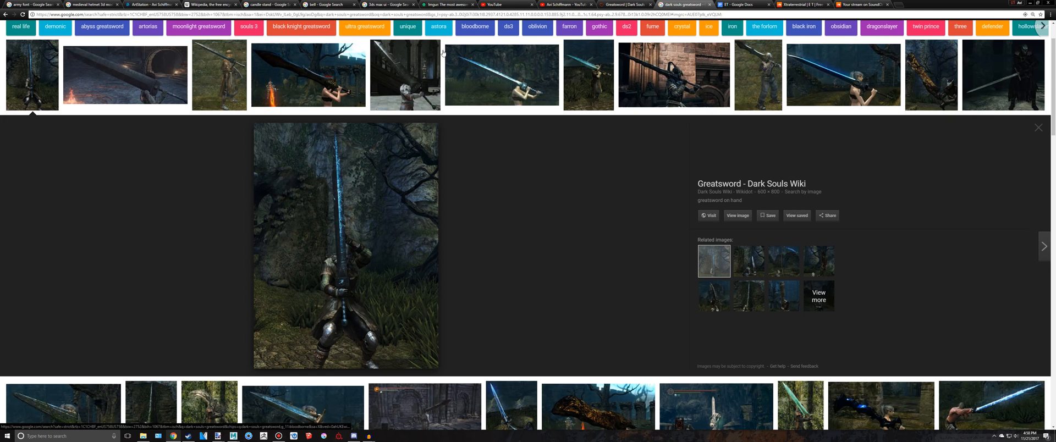
left_click(439, 76)
key("alt+Tab")
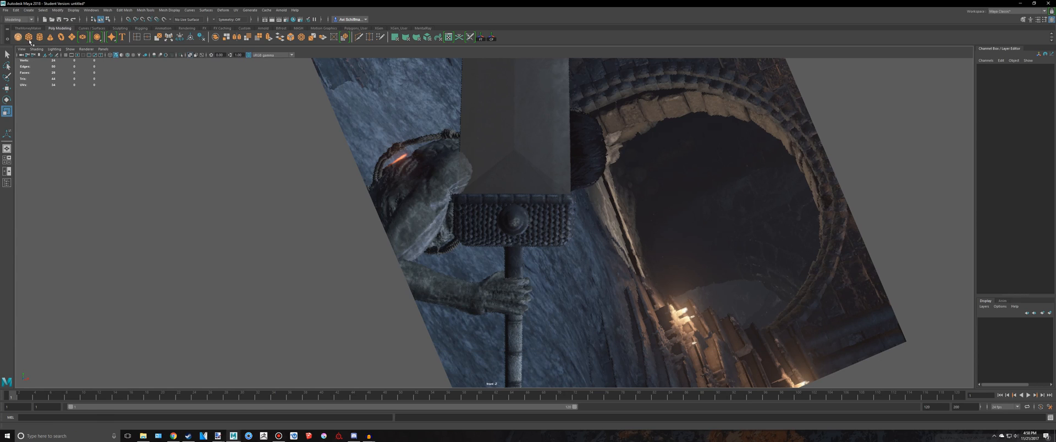
Step: Create a polygon cube, move it down onto the guard in the reference image and switch it to vertex editing
right_click_drag(554, 183, 553, 217, "shift")
key("w")
scroll(512, 209, "down", 5)
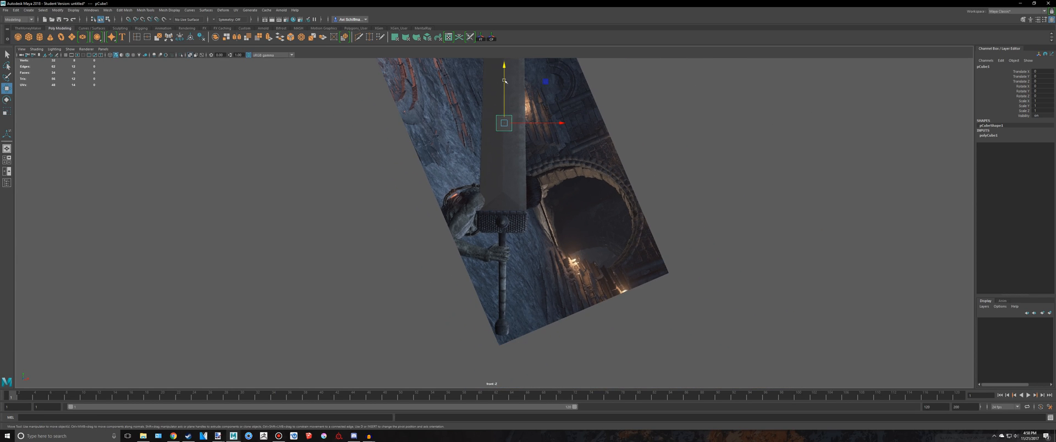
left_click_drag(505, 80, 513, 145)
key("f")
scroll(512, 176, "down", 5)
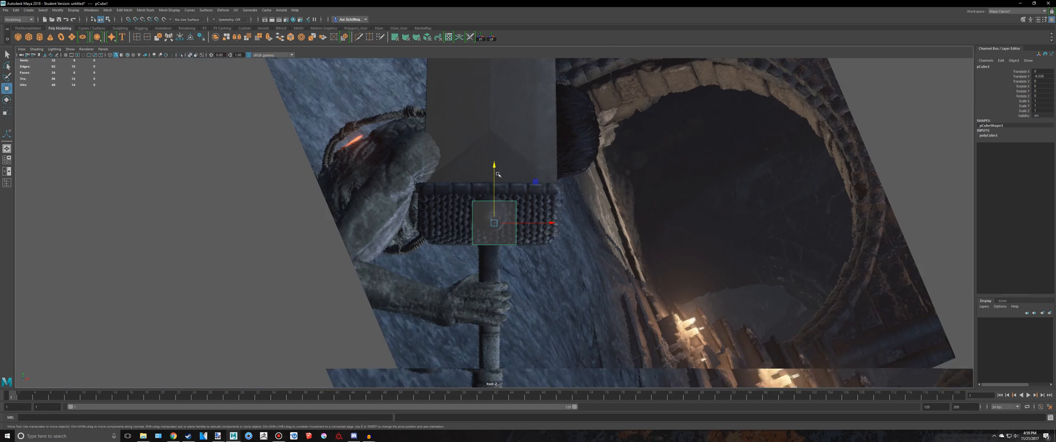
scroll(500, 190, "up", 2)
right_click_drag(471, 212, 448, 211)
Step: Examine several greatsword reference images in the browser for the shape of the guard, comparing them with the model
key("alt+Tab")
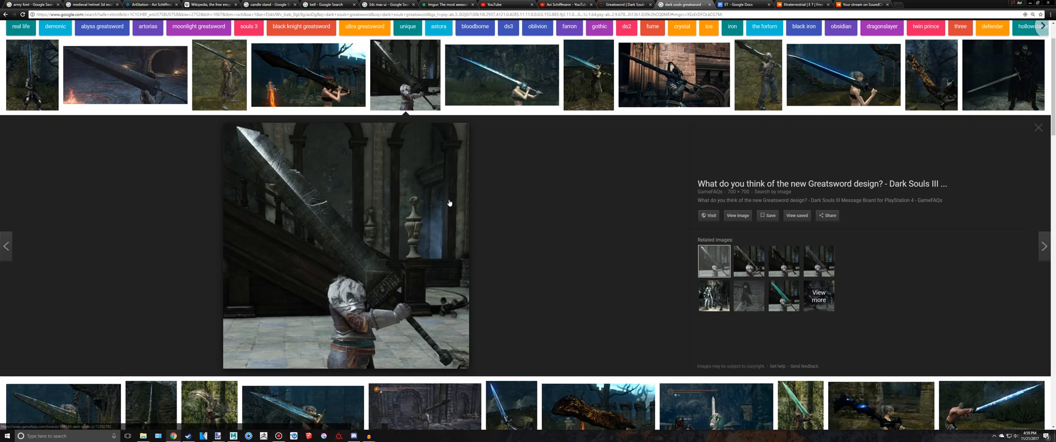
key("alt+Tab")
key("alt+Tab")
left_click(50, 100)
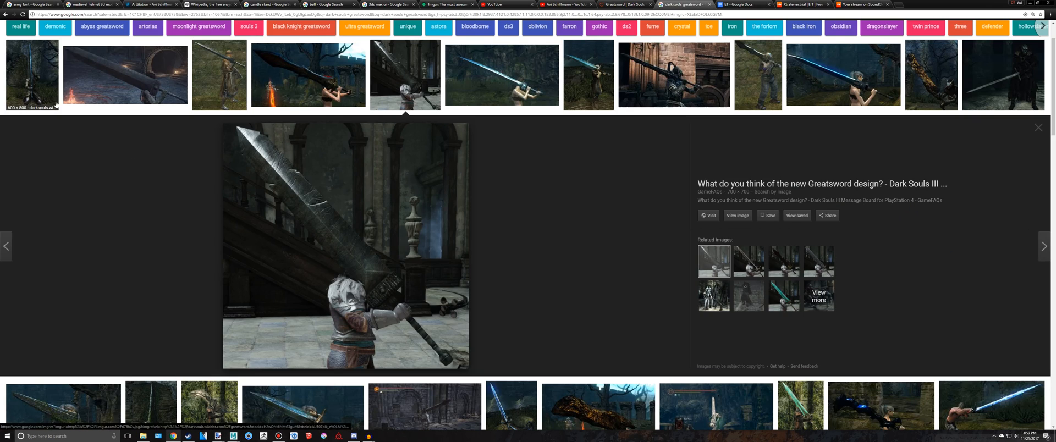
left_click(150, 78)
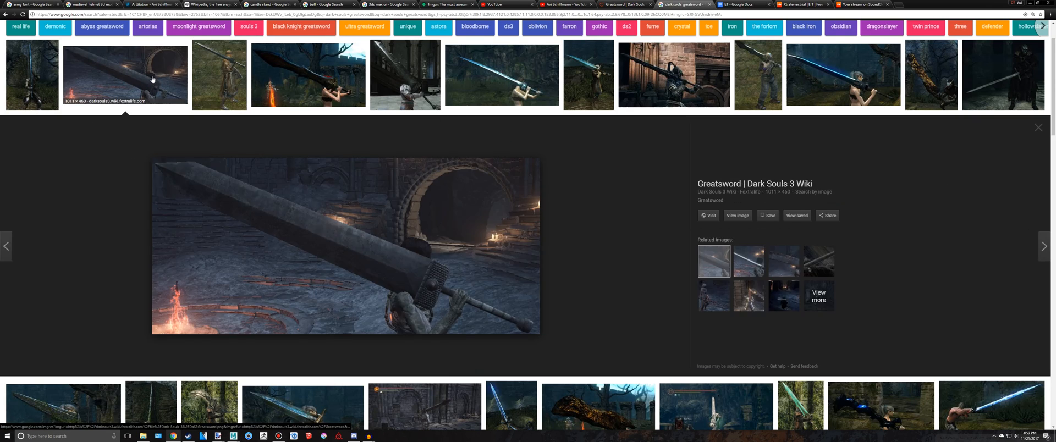
key("alt+Tab")
key("alt+Tab")
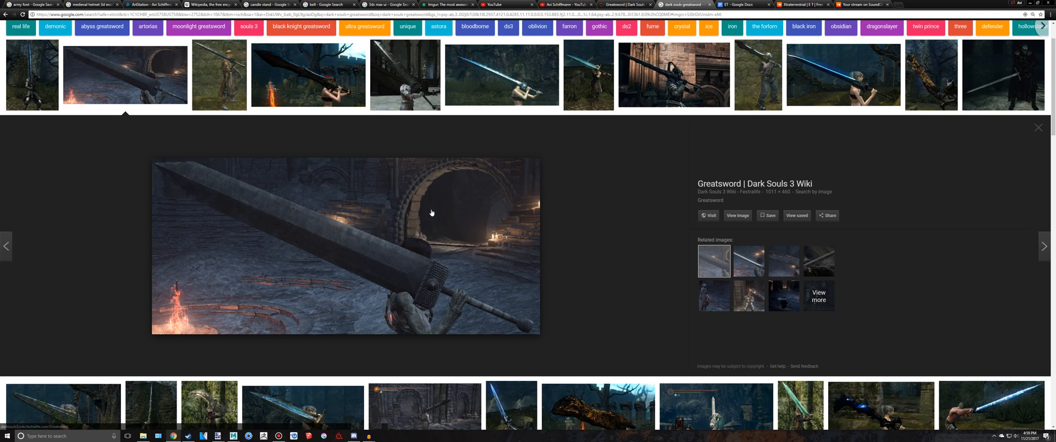
left_click(470, 84)
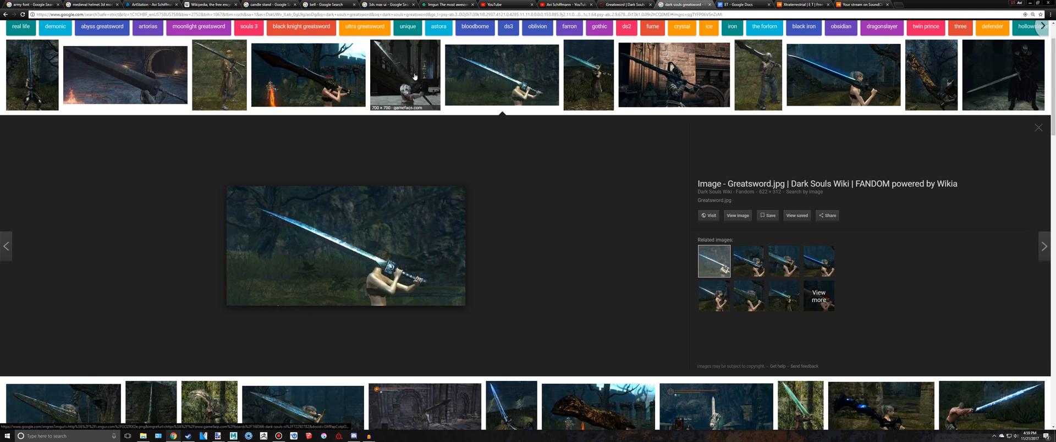
left_click(415, 77)
left_click(353, 71)
left_click(231, 72)
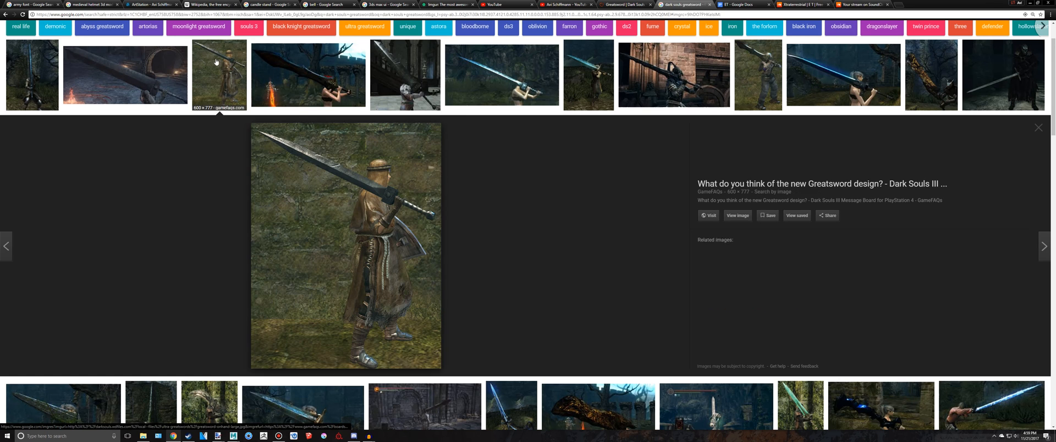
left_click(658, 85)
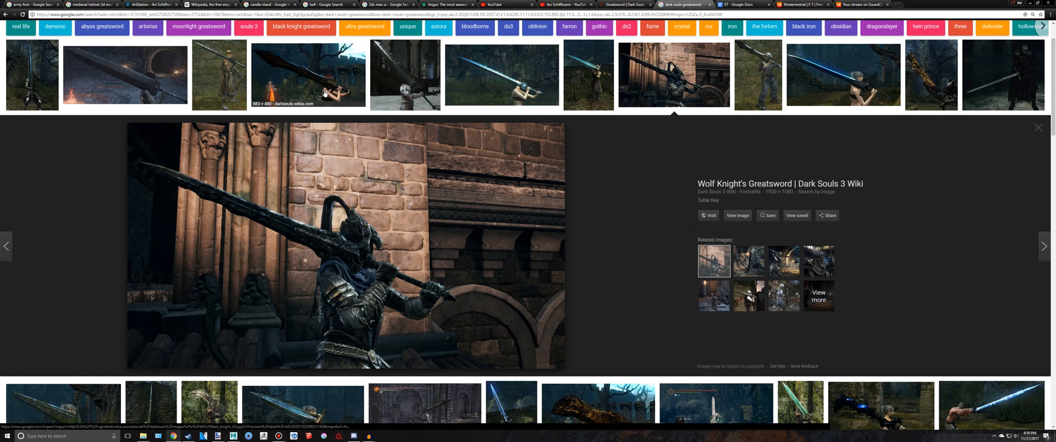
left_click(303, 97)
left_click(220, 77)
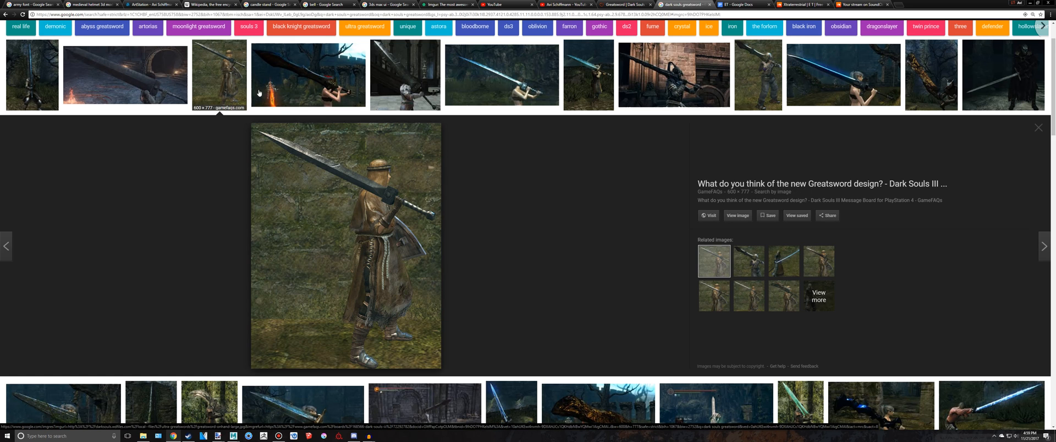
left_click(397, 92)
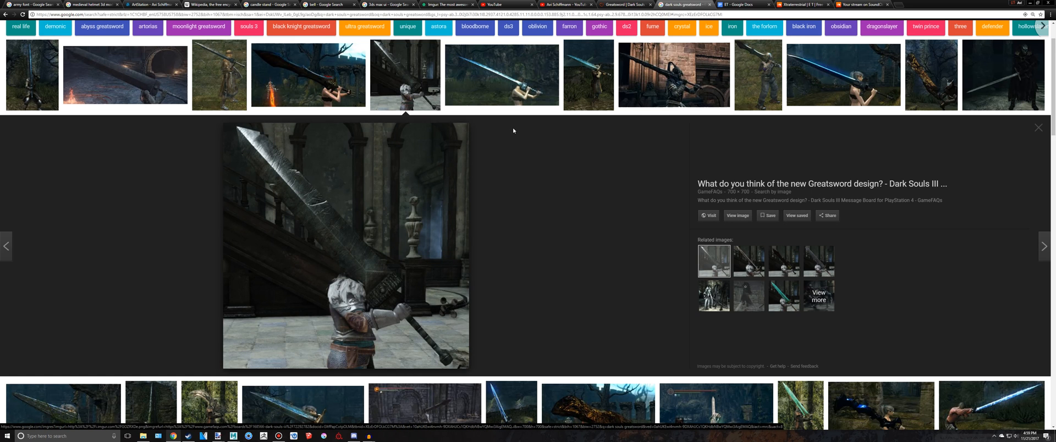
key("alt+Tab")
Step: Move the cube's upper and lower corner vertices out to the corners of the guard's woven block, below its top band
scroll(526, 174, "up", 3)
middle_click_drag(512, 179, 507, 200, "alt")
left_click_drag(329, 126, 504, 236)
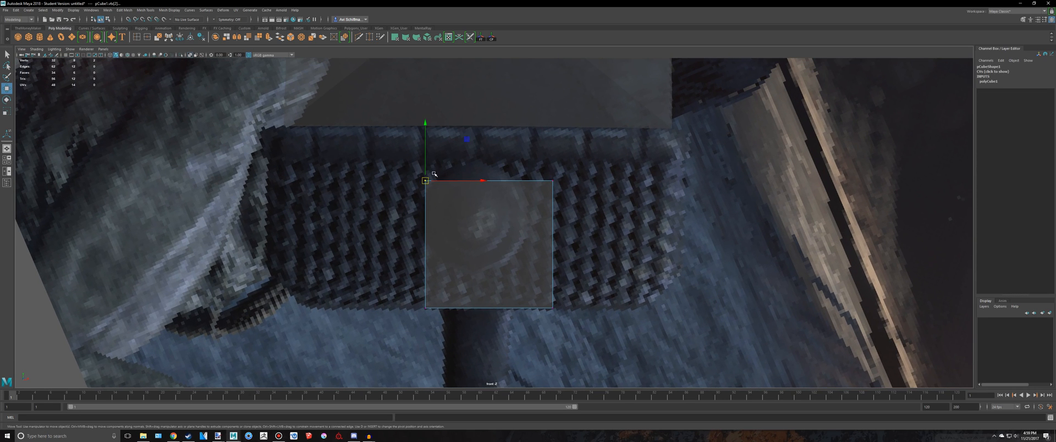
left_click_drag(486, 183, 322, 173)
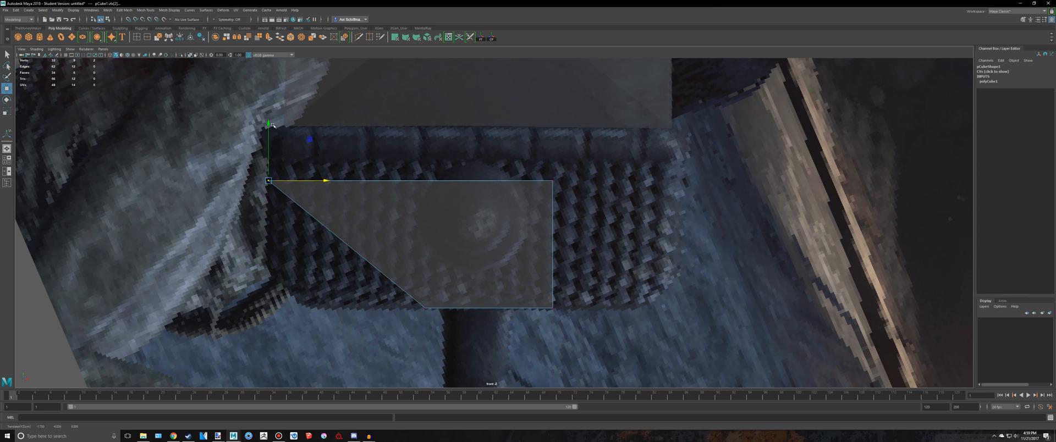
left_click_drag(271, 125, 279, 99)
left_click_drag(590, 225, 526, 153)
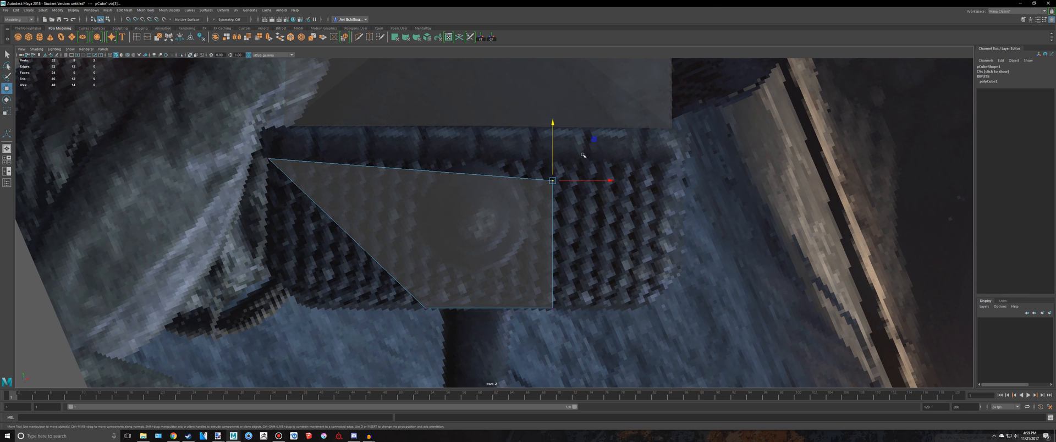
left_click_drag(595, 139, 729, 121)
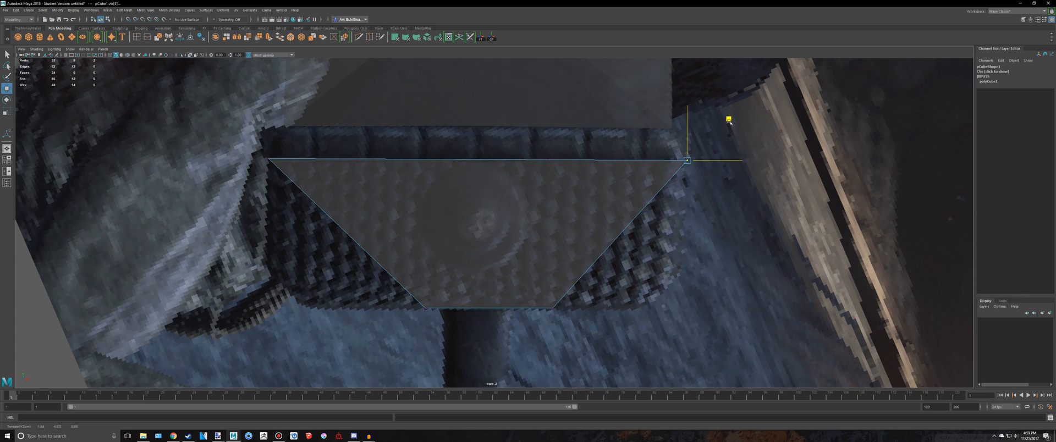
left_click_drag(547, 300, 723, 321)
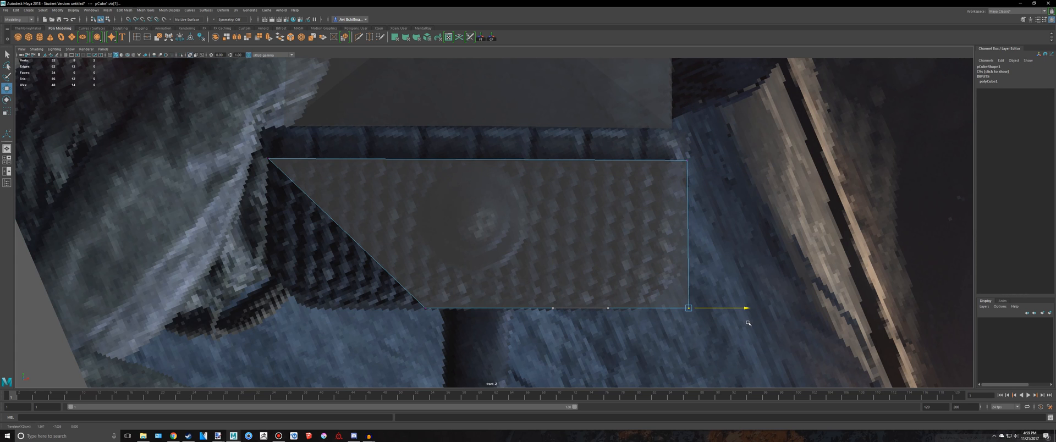
left_click_drag(480, 355, 358, 263)
left_click_drag(482, 308, 328, 306)
Step: Align the vertices on the guard block's two short sides by scaling them horizontally so each side is straight
left_click_drag(198, 108, 329, 368)
left_click_drag(322, 234, 299, 232)
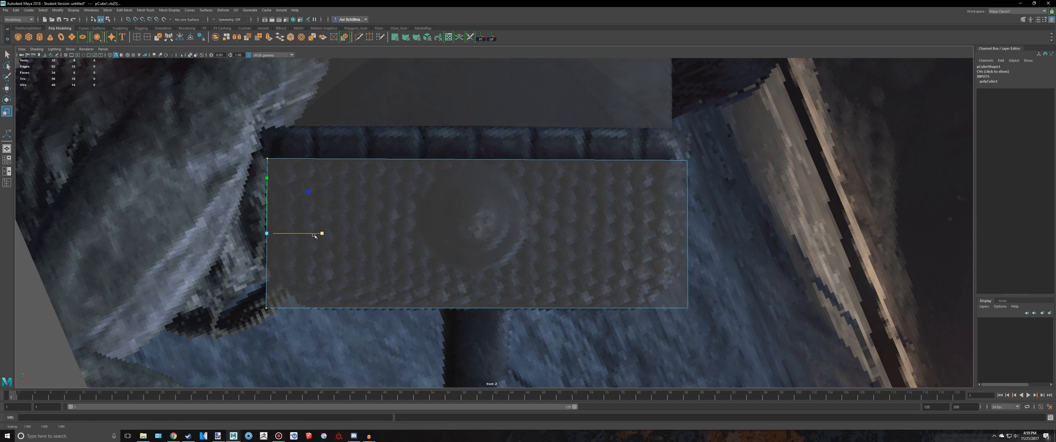
left_click_drag(635, 129, 778, 365)
key("w")
Step: Select only the guard block's top face and check the selection in all four views and against the browser reference
middle_click_drag(465, 188, 482, 220, "alt")
right_click_drag(481, 218, 482, 239)
left_click_drag(124, 159, 879, 230)
left_click_drag(192, 249, 834, 270)
key("space")
key("4")
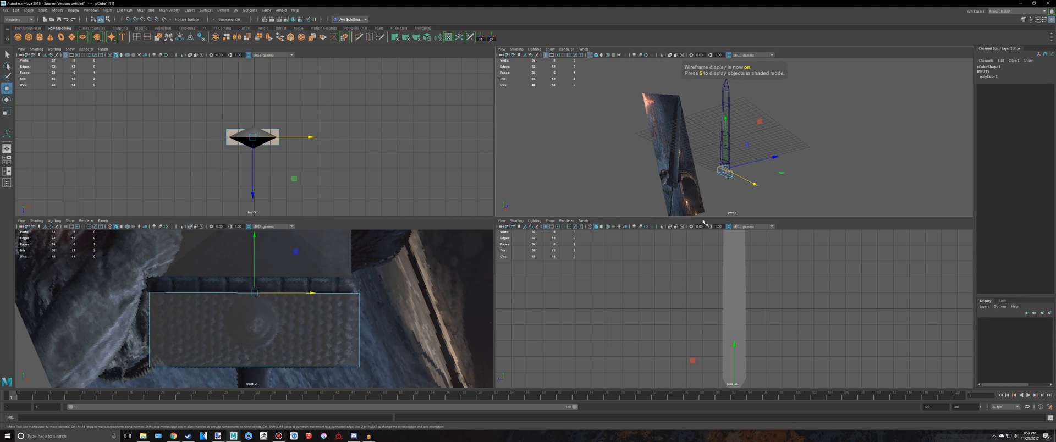
key("5")
key("5")
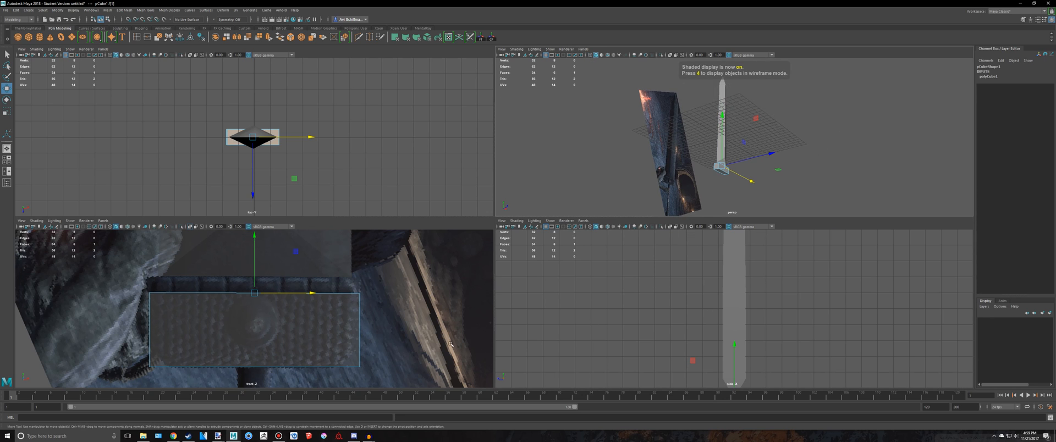
key("5")
key("space")
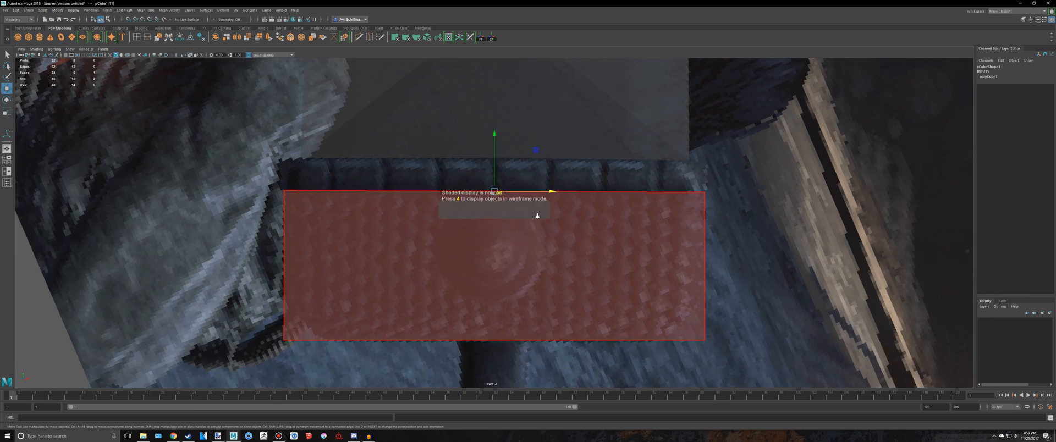
key("alt+Tab")
key("alt+Tab")
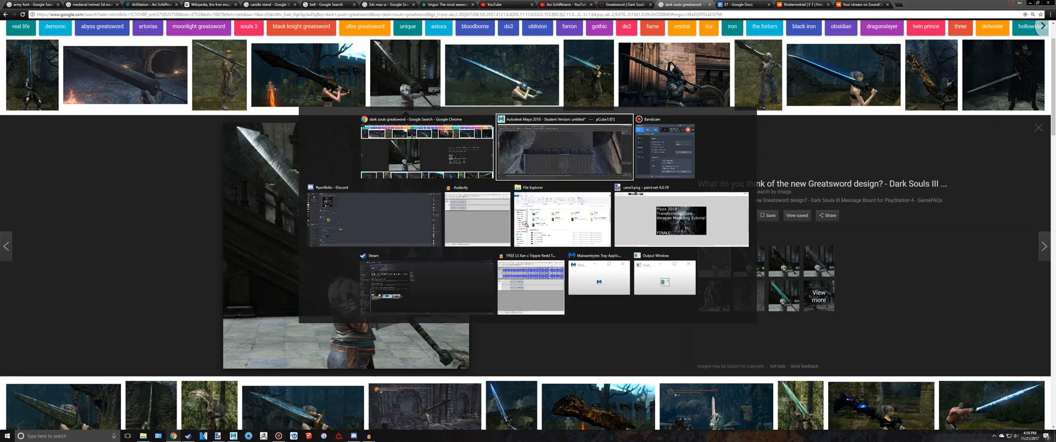
Step: Extrude the guard's top face and scale it slightly, and extrude it again by about 0.27 up to the blade's base
scroll(557, 225, "up", 1)
middle_click_drag(561, 225, 610, 228, "alt")
key("ctrl+e")
key("r")
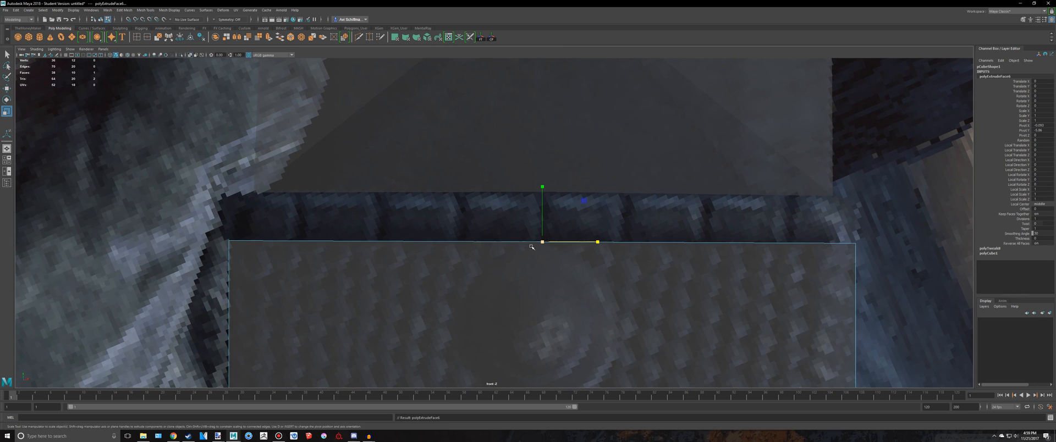
left_click_drag(543, 242, 548, 242)
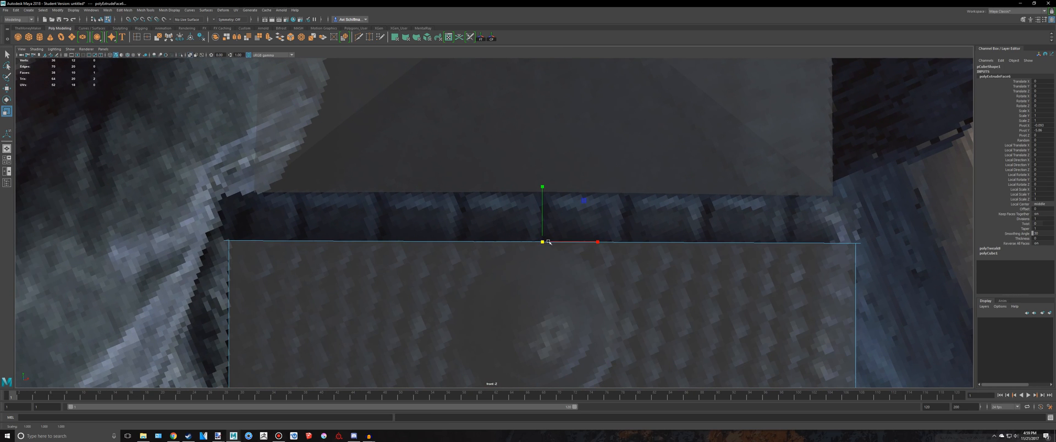
key("ctrl+e")
left_click_drag(542, 205, 561, 156)
Step: Examine where the guard meets the blade in the perspective view, return to object mode and clear the selection
key("space")
key("space")
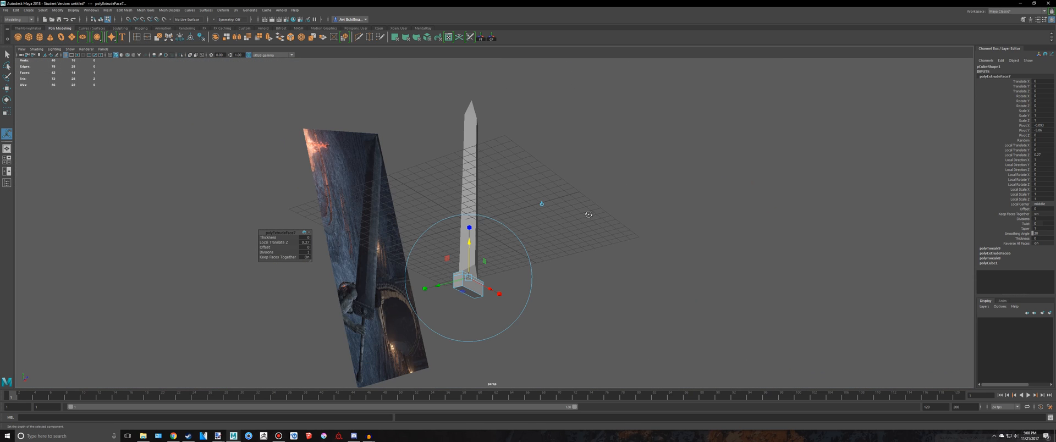
left_click_drag(556, 242, 577, 255, "alt")
mouse_move(604, 199)
left_mouse_down("alt")
mouse_move(601, 218)
mouse_move(614, 204)
left_mouse_up("alt")
key("q")
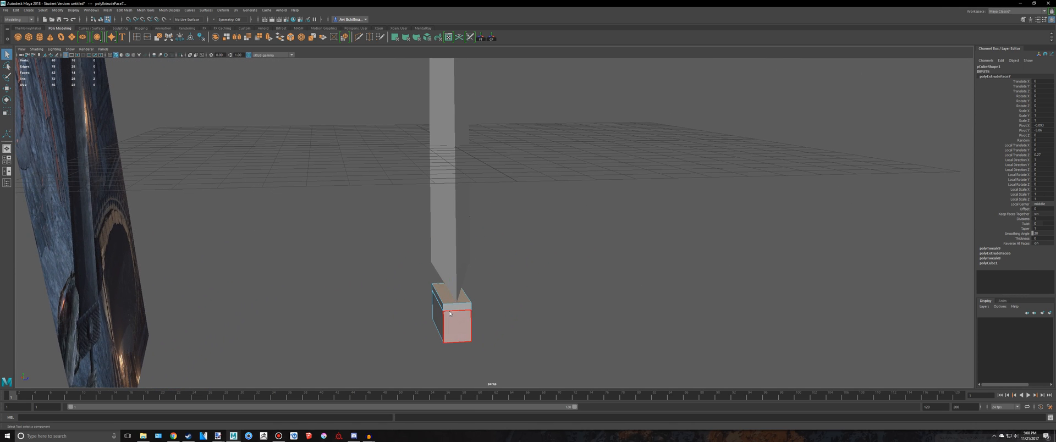
right_click_drag(448, 256, 497, 234)
middle_click_drag(528, 263, 544, 242, "alt")
left_click_drag(545, 241, 509, 248, "alt")
left_click(544, 278)
Step: Bevel the edges at the blade's bottom end with a fraction of 0.2
key("4")
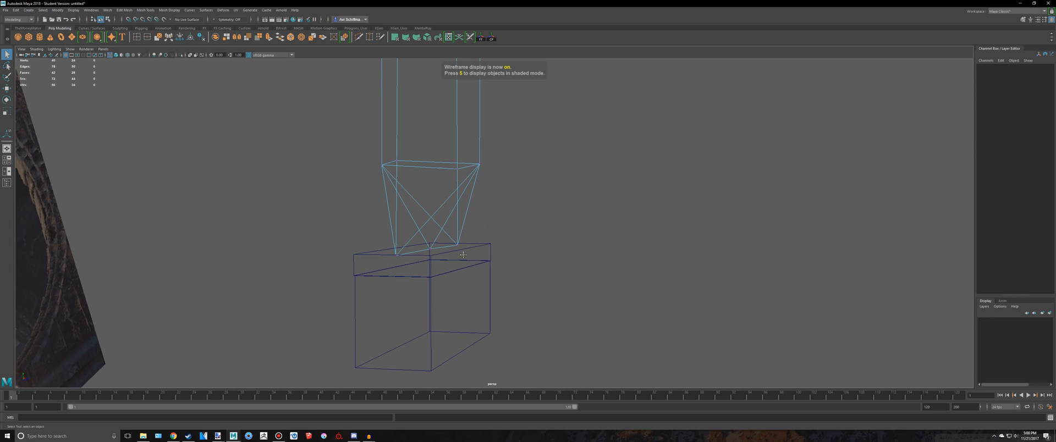
middle_click_drag(463, 255, 456, 259, "alt")
key("5")
scroll(448, 256, "up", 3)
right_click_drag(414, 238, 415, 221)
left_click(412, 261)
key("4")
left_click(408, 259, "shift")
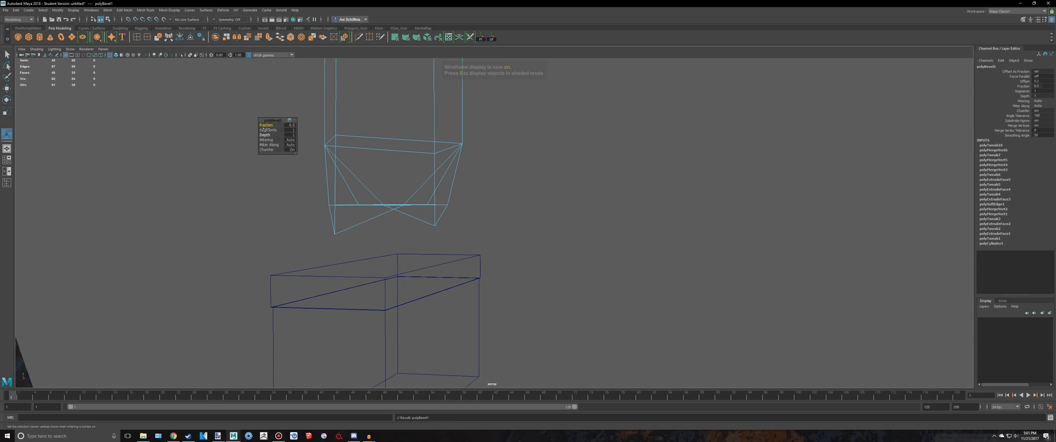
left_click_drag(267, 125, 265, 126)
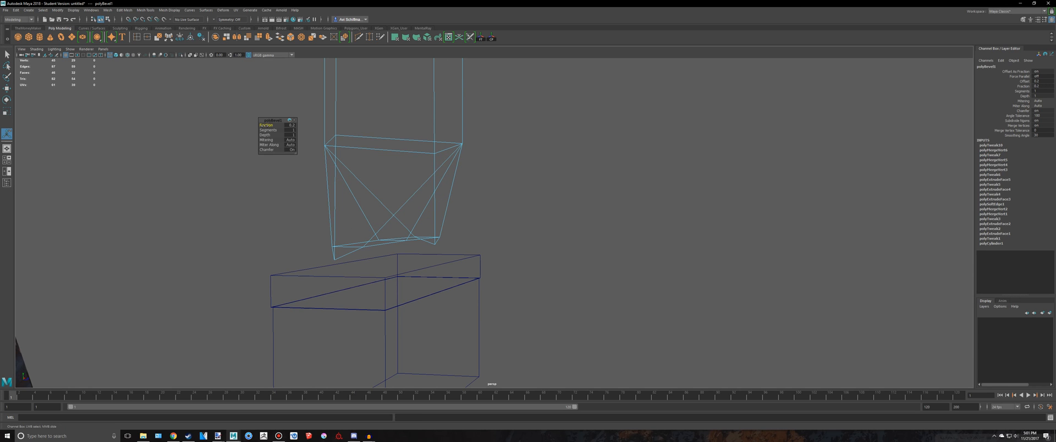
key("5")
left_click_drag(589, 172, 533, 168, "alt")
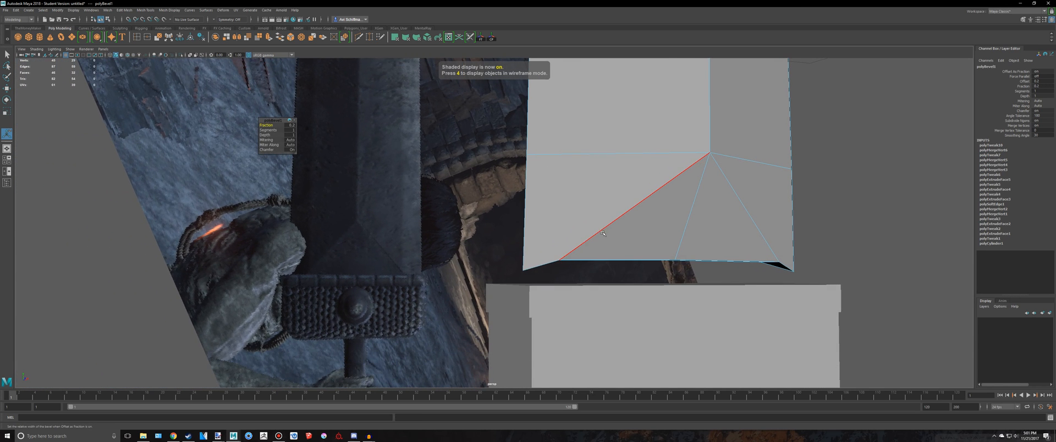
Step: Select all vertices along the blade's bottom end in the front view and scale them vertically into one level row
right_click_drag(603, 234, 538, 241)
key("space")
key("space")
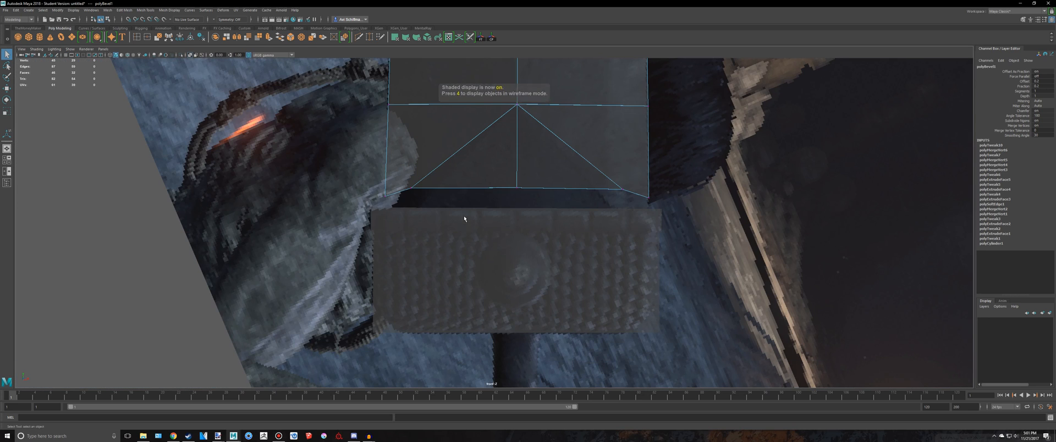
left_click_drag(329, 169, 742, 305)
key("r")
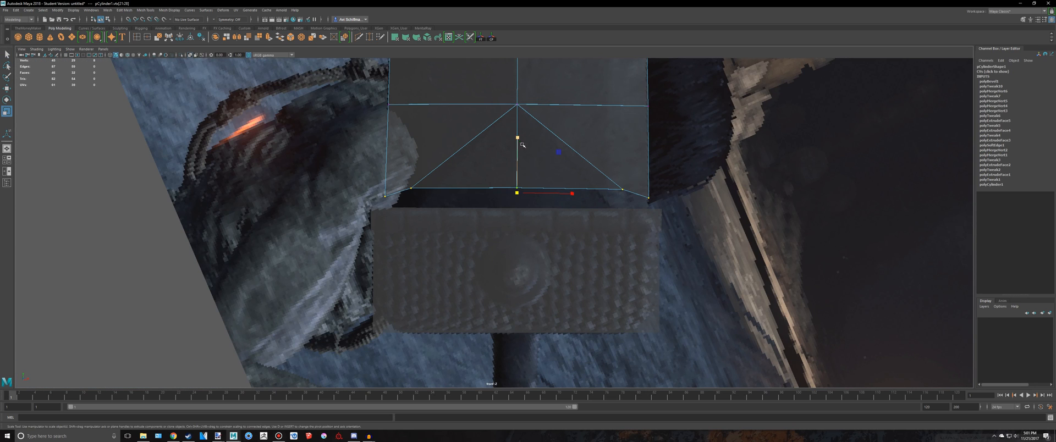
left_click_drag(517, 137, 522, 175)
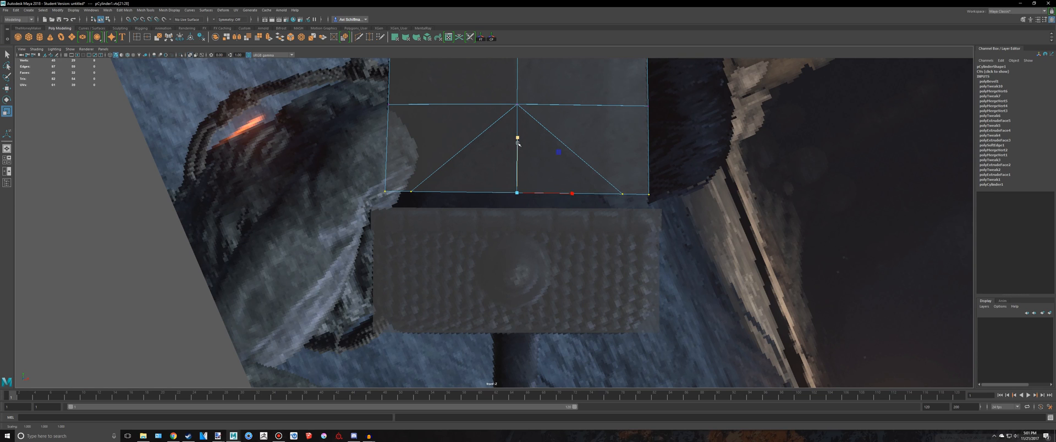
left_click_drag(522, 168, 523, 167)
key("space")
key("space")
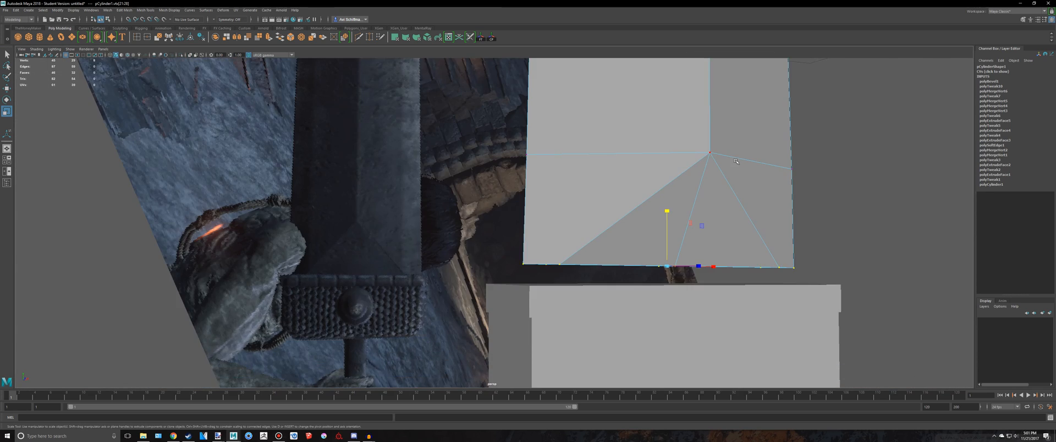
Step: Try to widen the blade's bottom vertices in depth by scaling, and undo that scale
left_click_drag(700, 227, 556, 231, "alt")
middle_click_drag(556, 231, 534, 255, "alt")
left_click_drag(533, 254, 637, 196, "alt")
left_click_drag(415, 201, 565, 217)
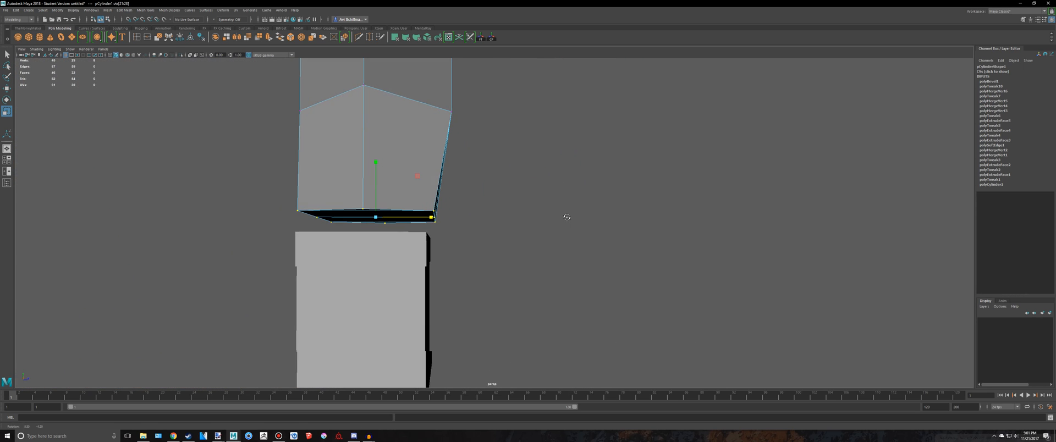
key("ctrl+z")
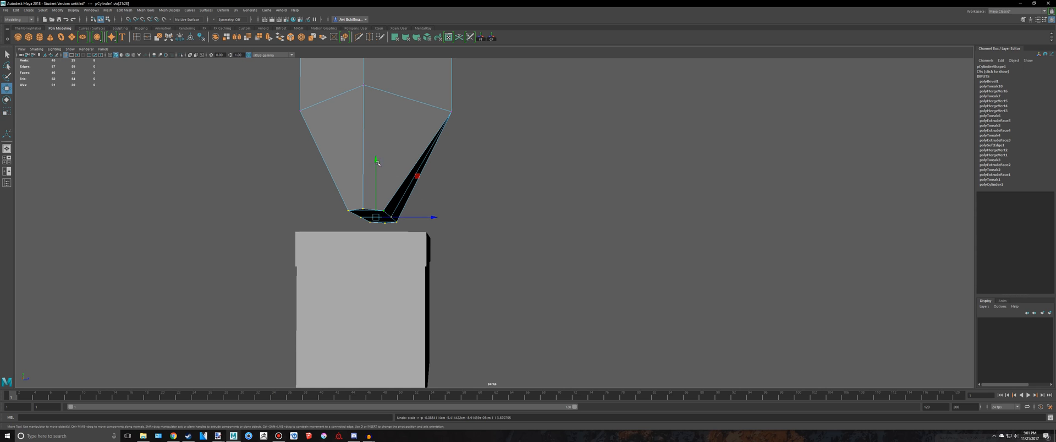
Step: Lower the blade's bottom vertices onto the guard's top, check the browser reference and scale the vertices slightly wider in depth
left_click_drag(377, 163, 518, 198)
key("alt+Tab")
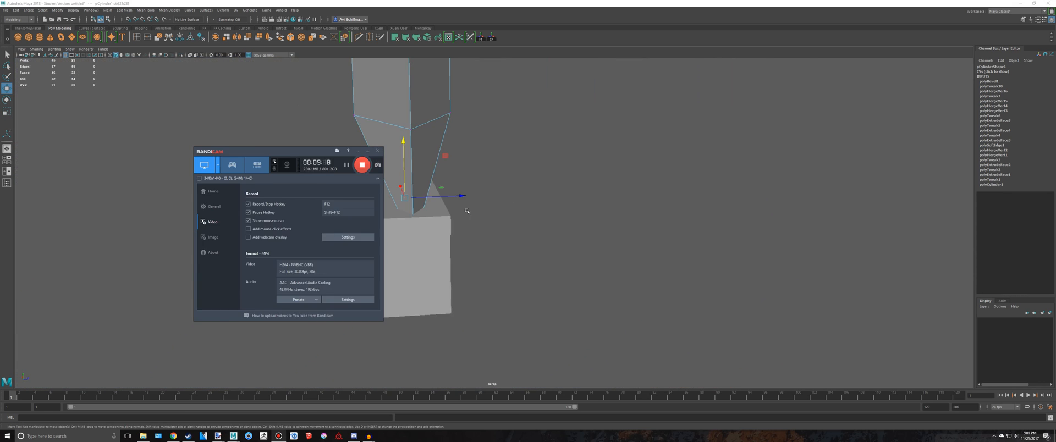
key("alt+Tab")
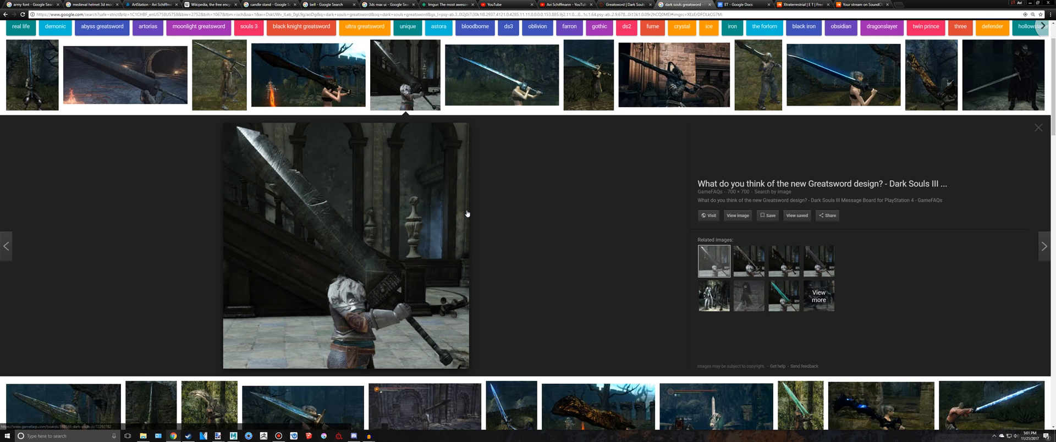
key("alt+Tab")
key("alt+Tab")
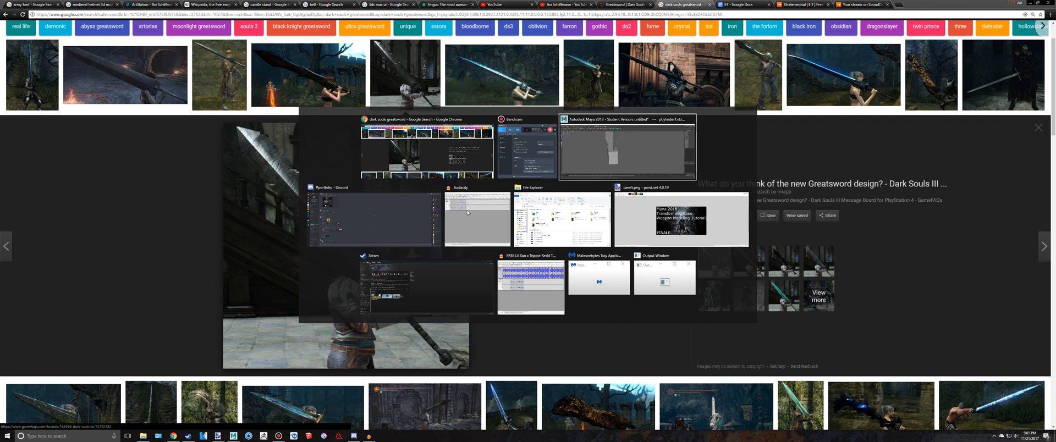
key("r")
left_click_drag(473, 214, 494, 212, "alt")
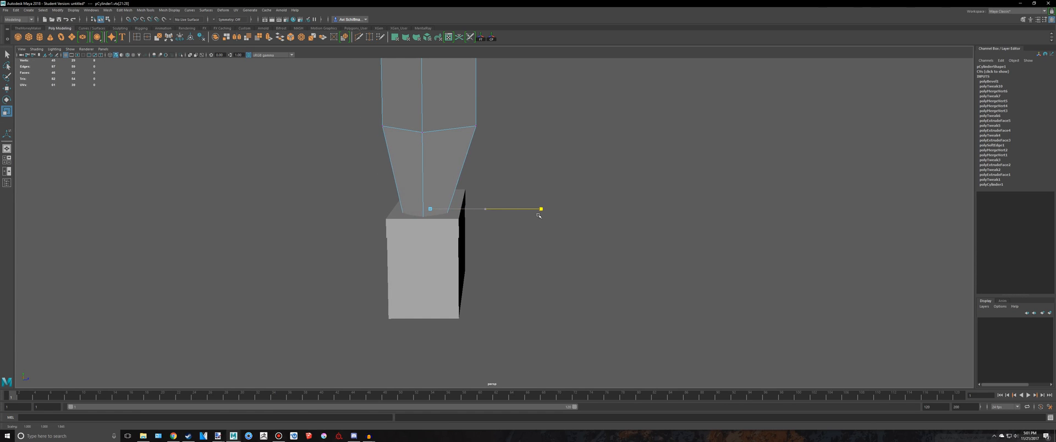
scroll(557, 219, "down", 3)
left_click_drag(556, 219, 513, 202, "alt")
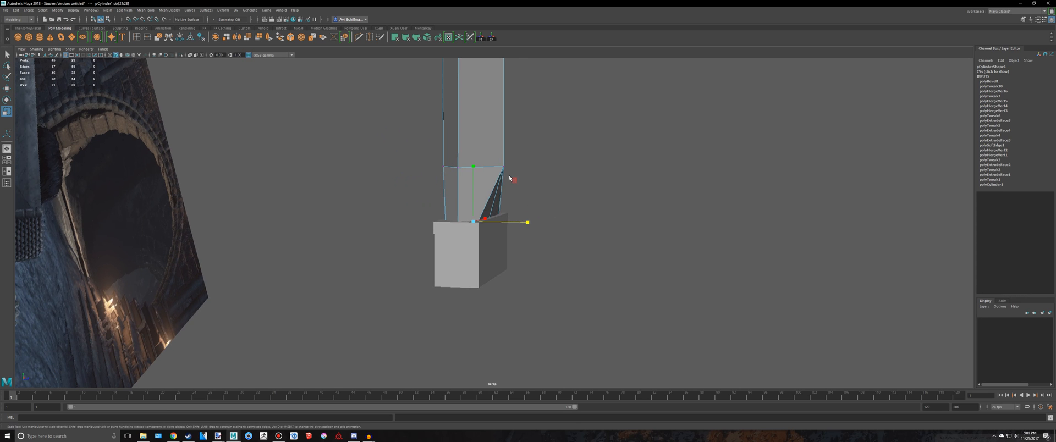
Step: Return to object mode and select the guard block beneath the blade
key("q")
right_click_drag(493, 170, 524, 159)
left_click(544, 157)
left_click_drag(544, 157, 405, 241, "alt")
left_click(495, 230)
key("f")
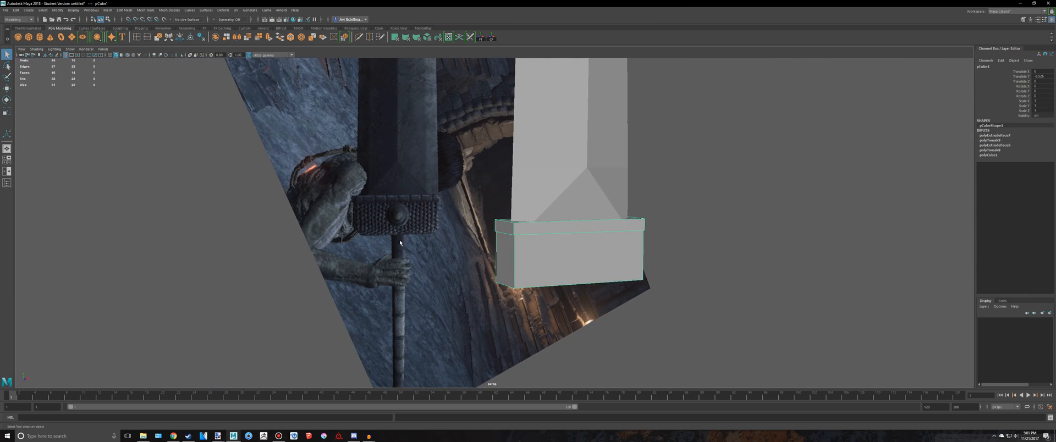
Step: Examine the guard's outline and studded surface in the front and four-view layouts against the reference images
key("space")
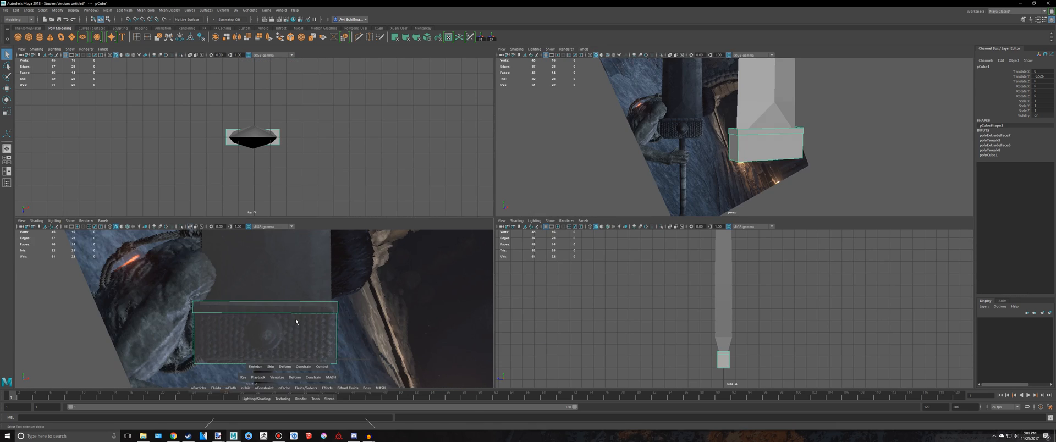
key("space")
scroll(497, 273, "up", 2)
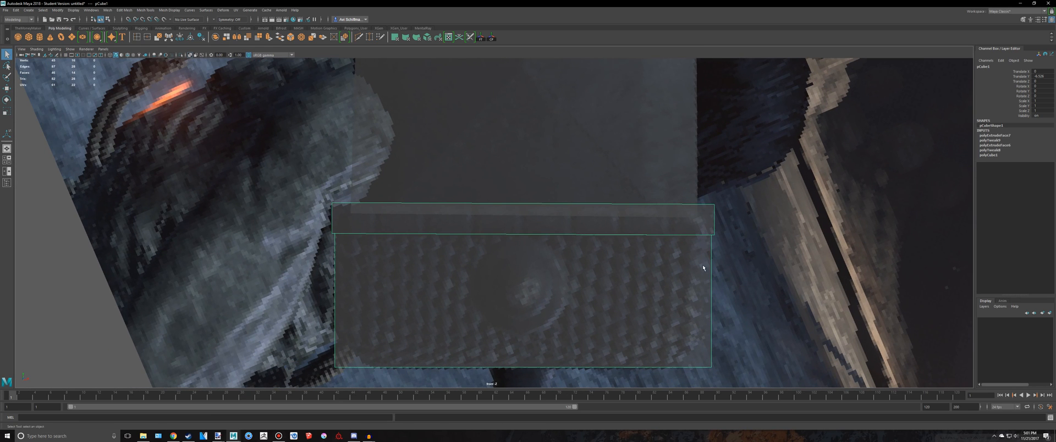
left_click(174, 437)
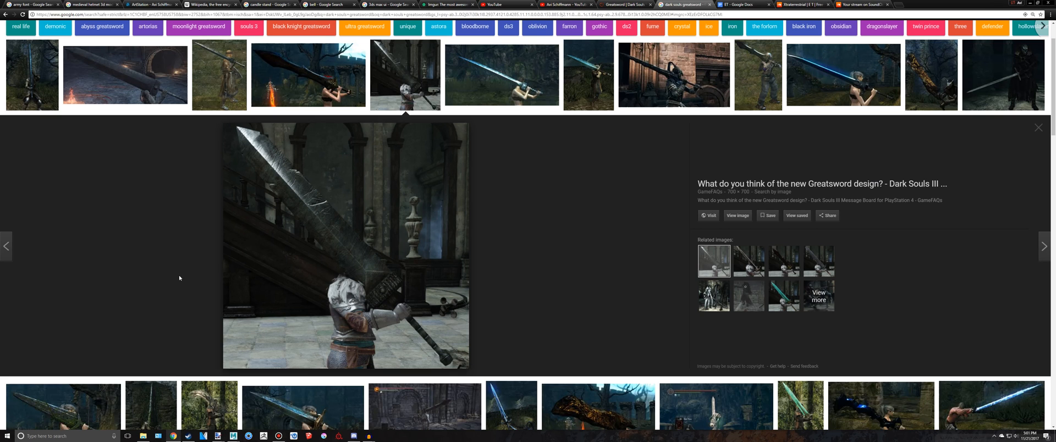
key("alt+Tab")
scroll(456, 237, "up", 3)
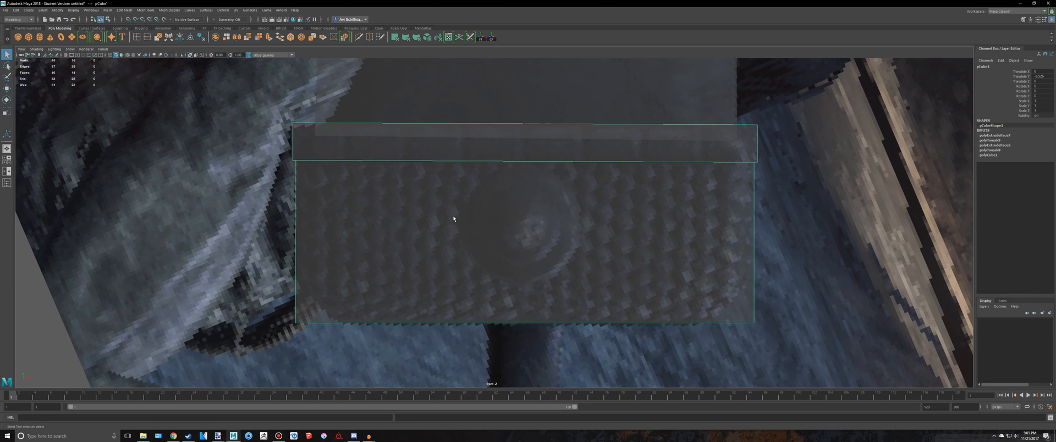
key("space")
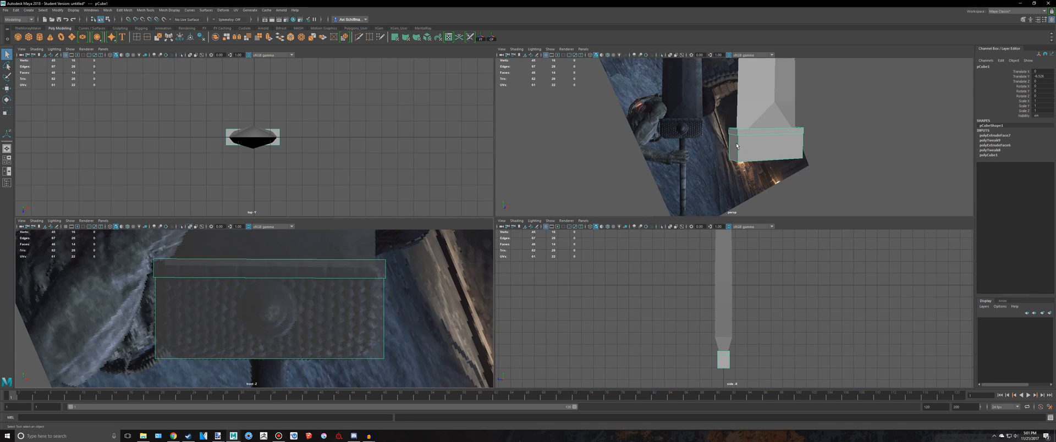
key("space")
key("space")
key("space")
middle_click_drag(402, 253, 421, 258, "alt")
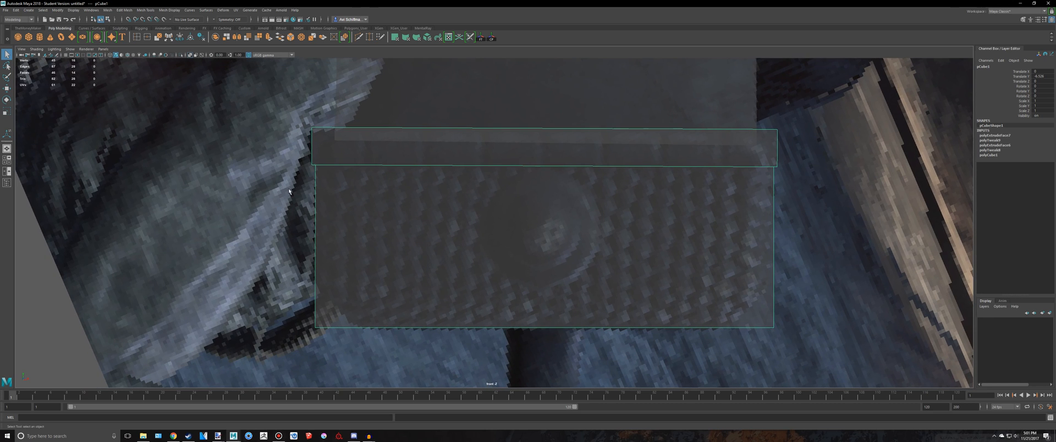
Step: Add divisions to the whole guard block and raise the division level to 4
left_click(131, 12)
left_click(141, 34)
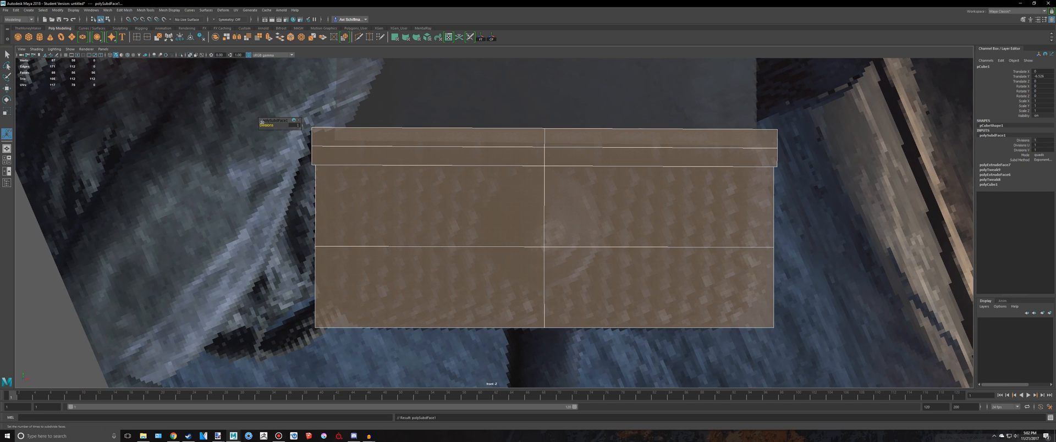
middle_click_drag(266, 125, 284, 125)
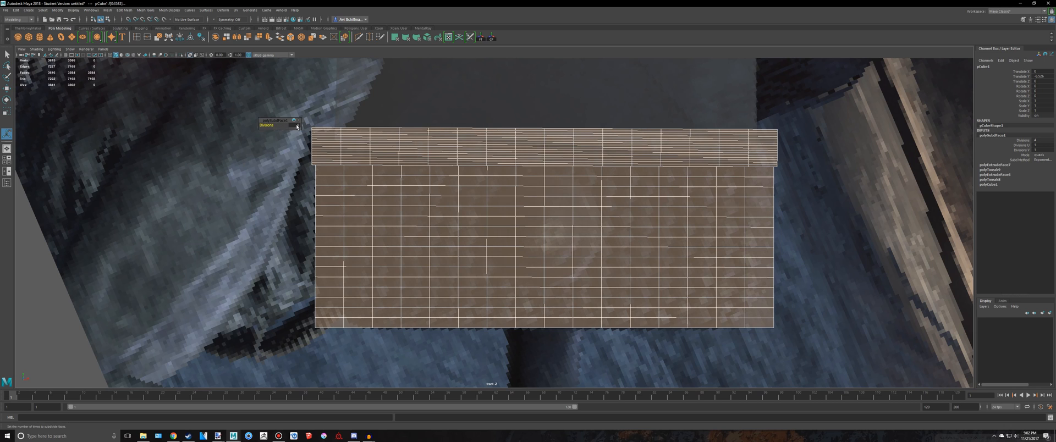
Step: Try a division value of 2 on the guard, undo it and compare the grid with the browser reference
middle_click_drag(886, 185, 803, 165, "alt")
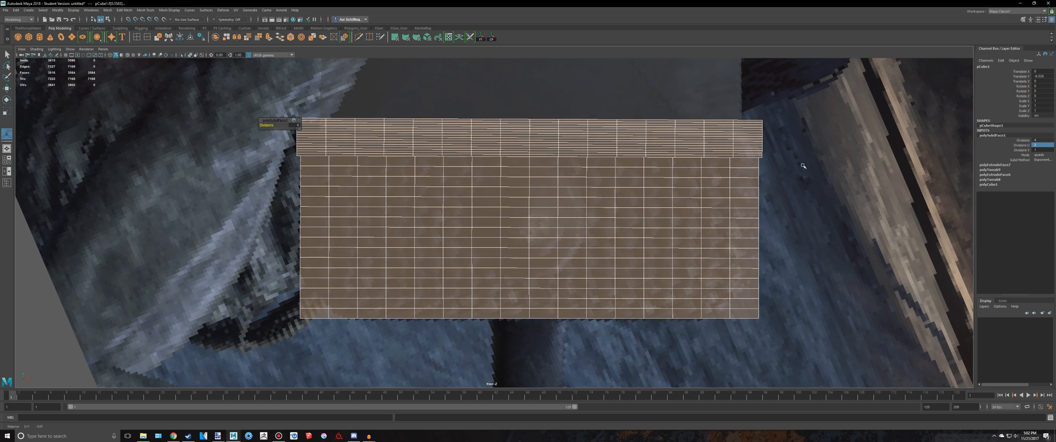
type("2")
key("Return")
middle_click_drag(750, 201, 764, 189, "alt")
key("ctrl+z")
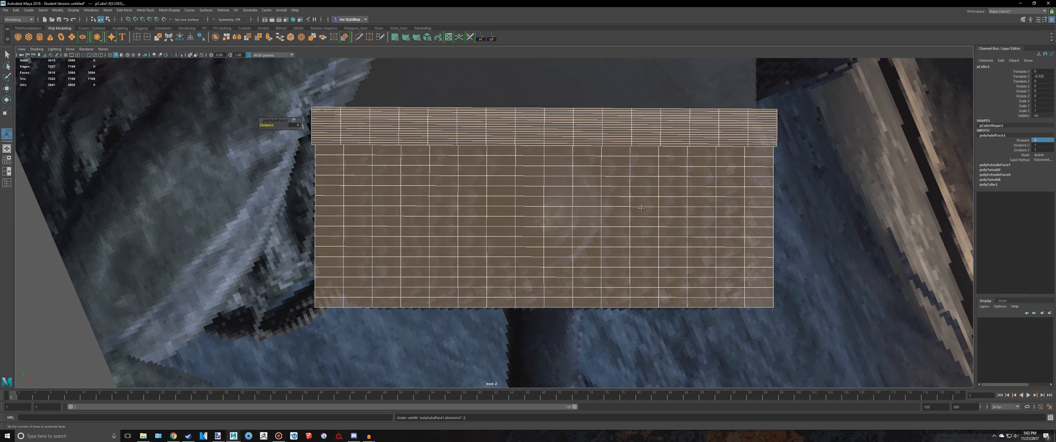
key("alt+Tab")
key("alt+Tab")
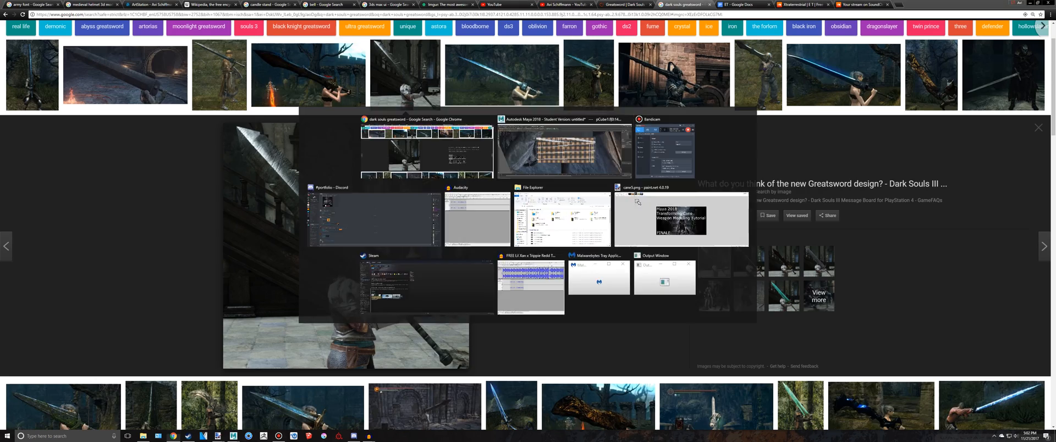
middle_click_drag(671, 192, 686, 182, "alt")
key("ctrl+z")
key("alt+Tab")
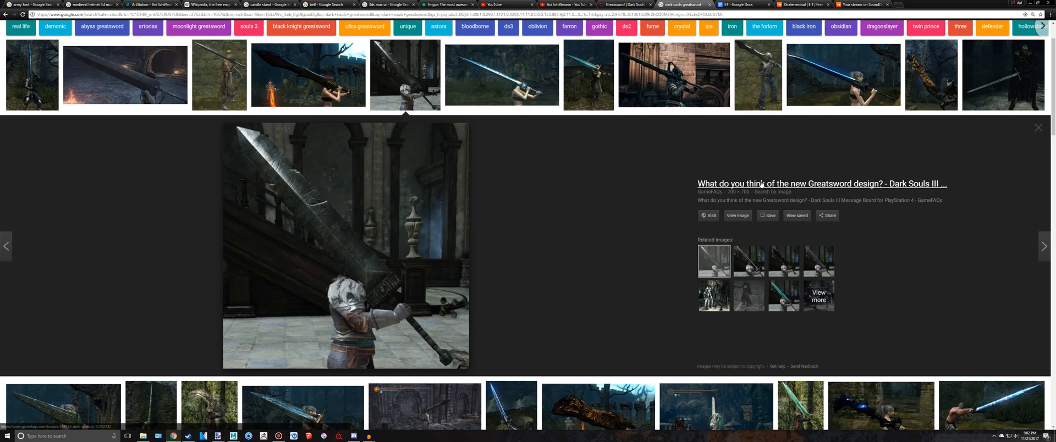
key("alt+Tab")
Step: Try to delete the faces of the guard's wider upper band, and undo the deletion
right_click_drag(344, 157, 315, 142)
left_click_drag(426, 202, 908, 383)
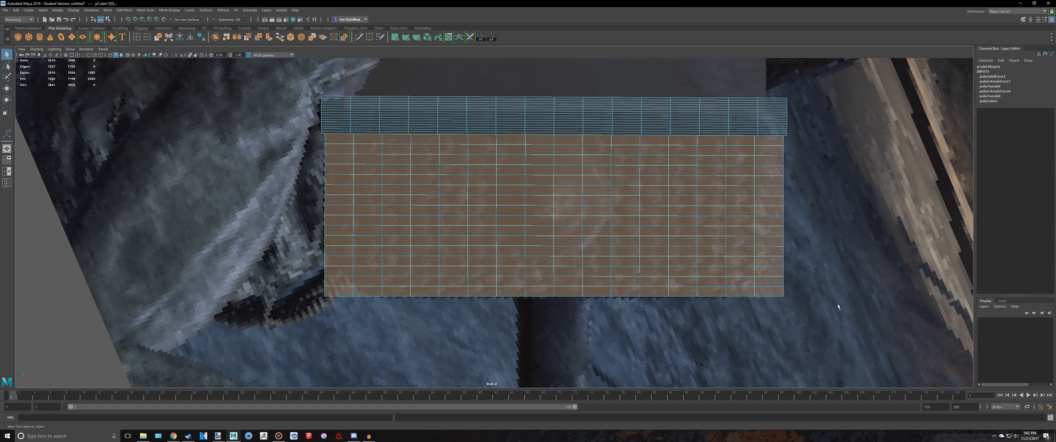
left_click_drag(948, 130, 949, 133)
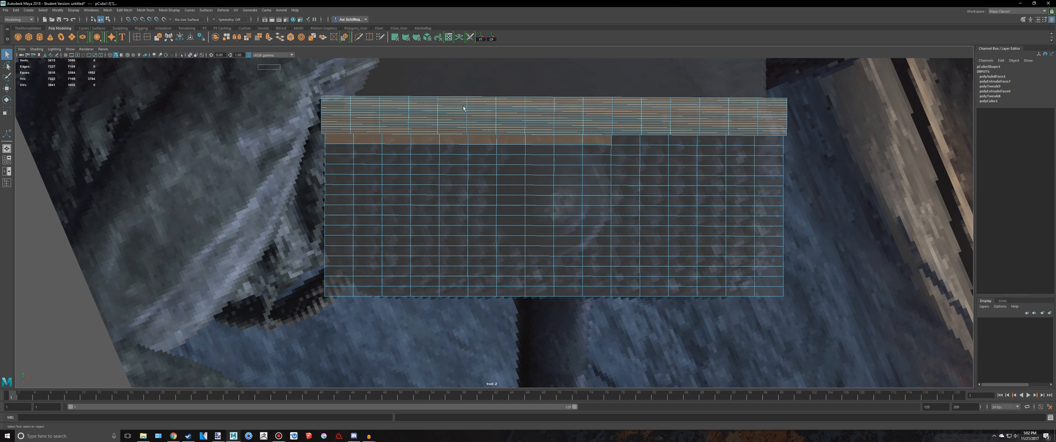
left_click_drag(463, 108, 951, 136)
key("Delete")
key("ctrl+z")
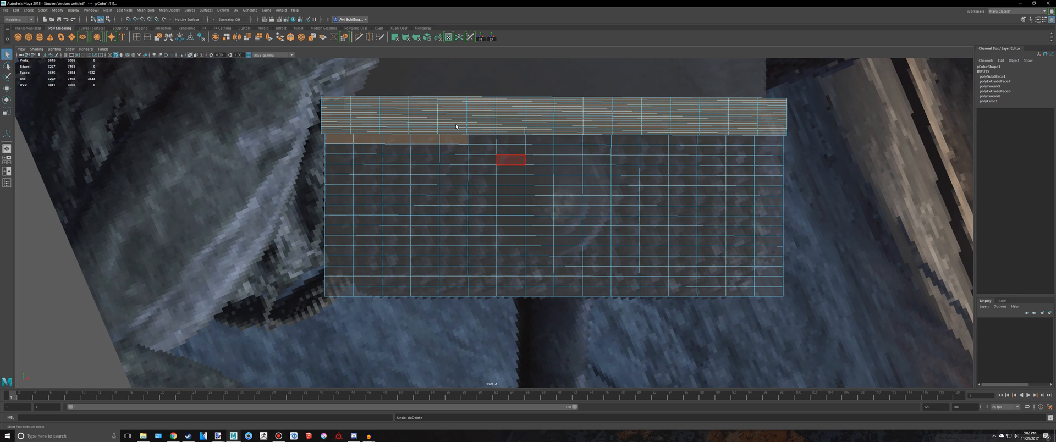
Step: Delete all faces of the guard's wider upper band, leaving only the lower block, and check it in the perspective view
left_click_drag(269, 76, 972, 127)
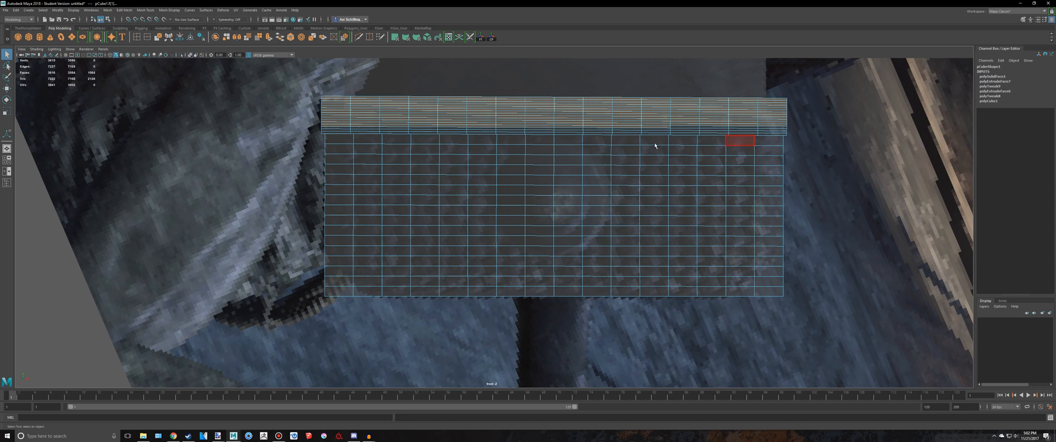
key("Delete")
left_click_drag(273, 109, 942, 131)
key("Delete")
left_click_drag(472, 120, 925, 134)
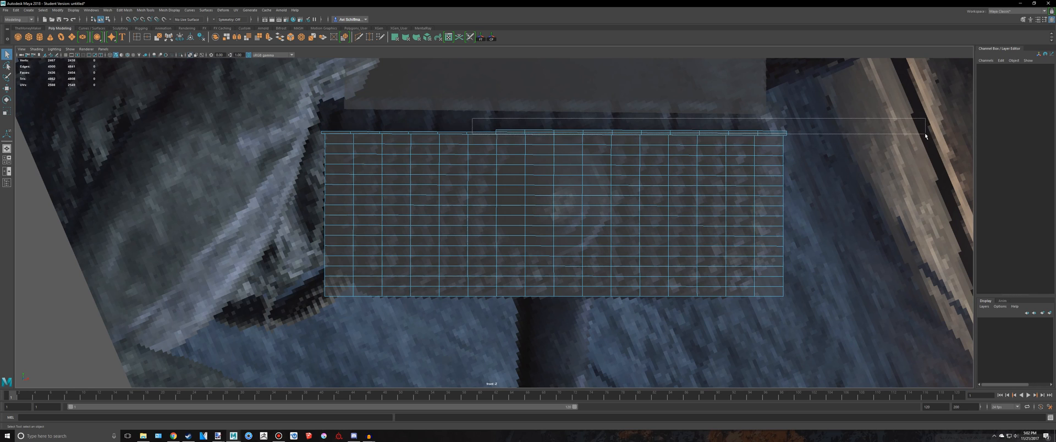
key("Delete")
left_click_drag(508, 133, 507, 133)
key("Delete")
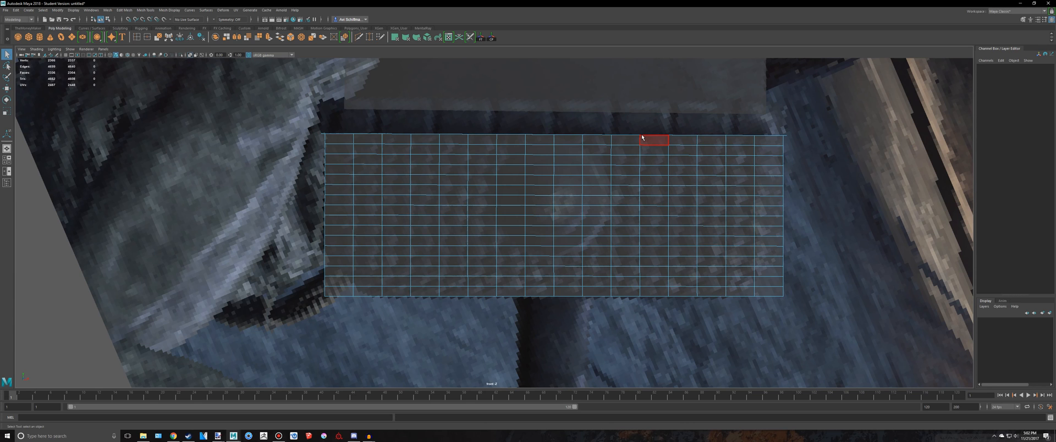
key("space")
key("space")
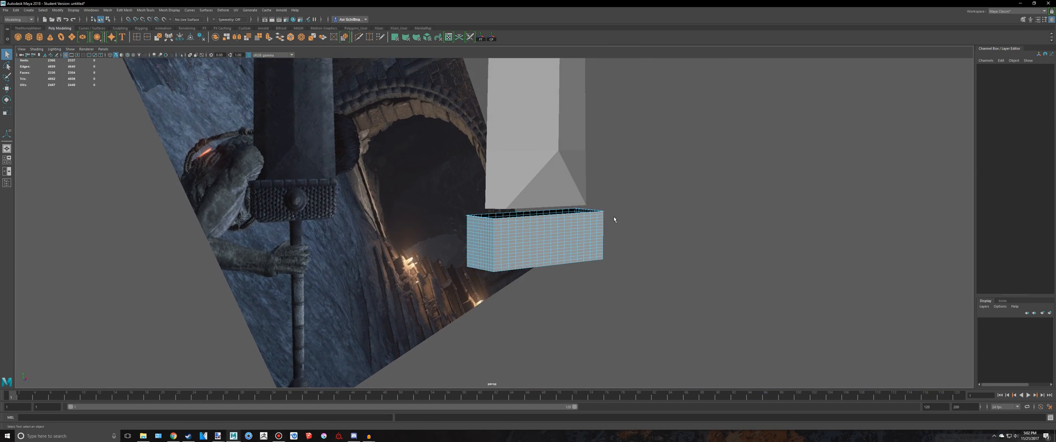
Step: Try to isolate the guard's thin upper rim faces by selecting the whole shell and deselecting the block faces in the front view, and undo it
scroll(614, 219, "up", 4)
left_click_drag(614, 219, 604, 178, "alt")
scroll(498, 250, "up", 5)
middle_click_drag(498, 250, 492, 228, "alt")
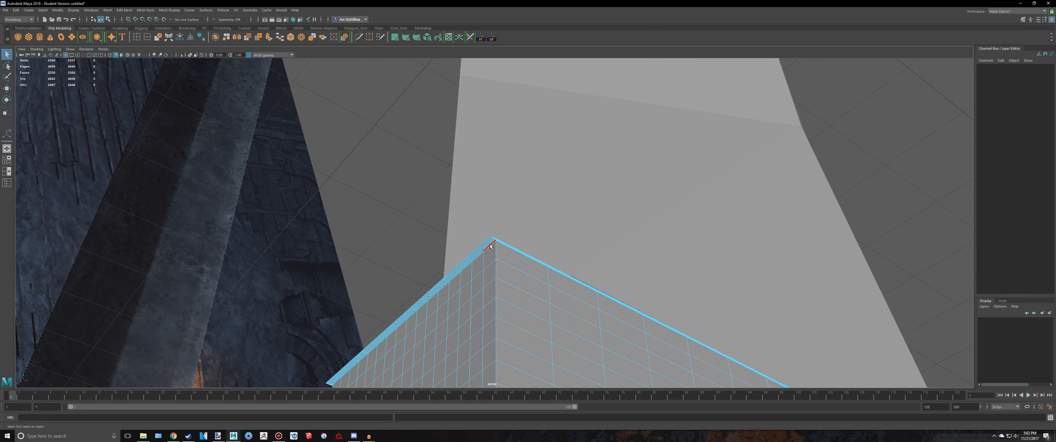
left_click(491, 247)
scroll(493, 252, "up", 4)
double_click(490, 271)
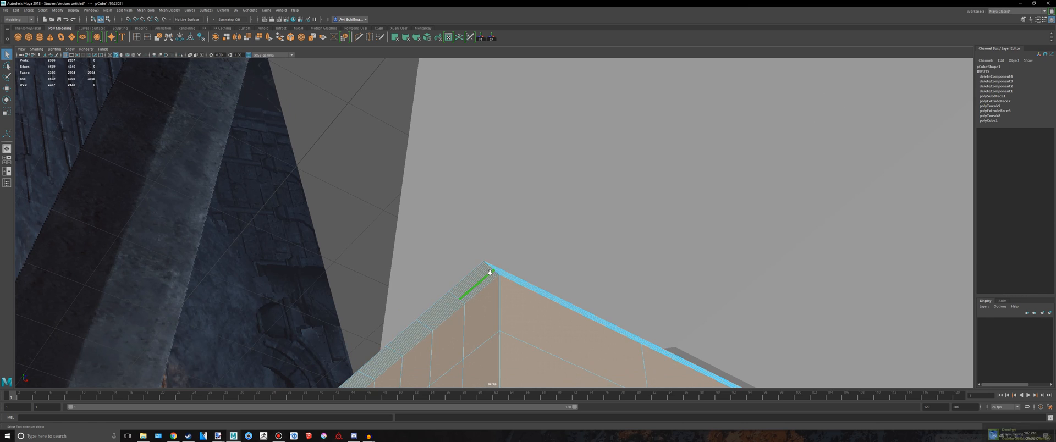
key("space")
key("space")
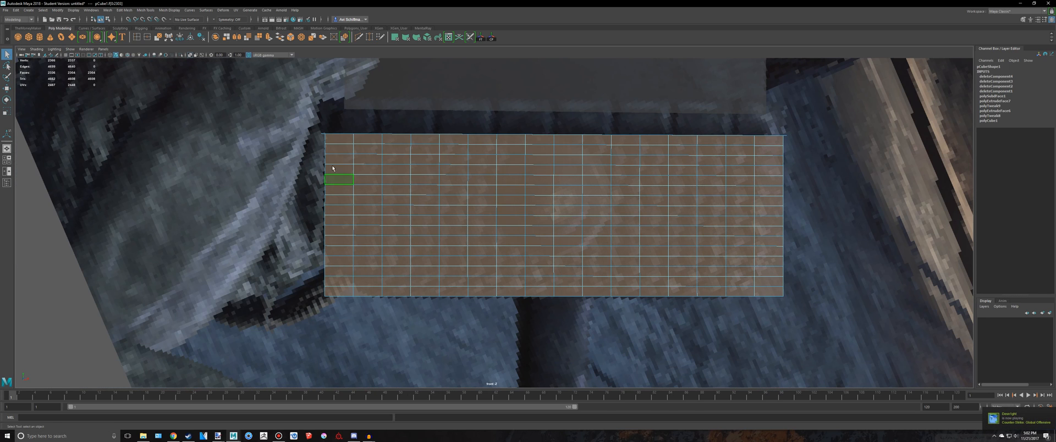
left_click_drag(313, 142, 833, 363, "ctrl")
key("space")
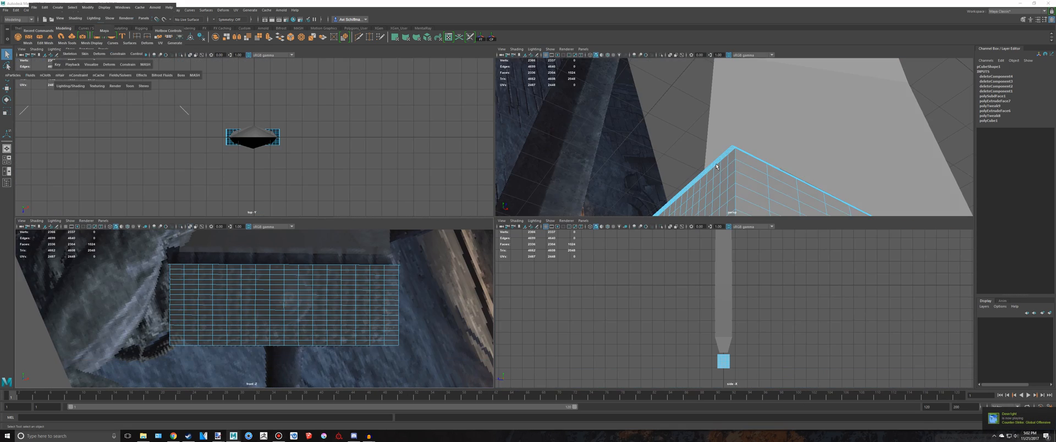
key("space")
key("ctrl+z")
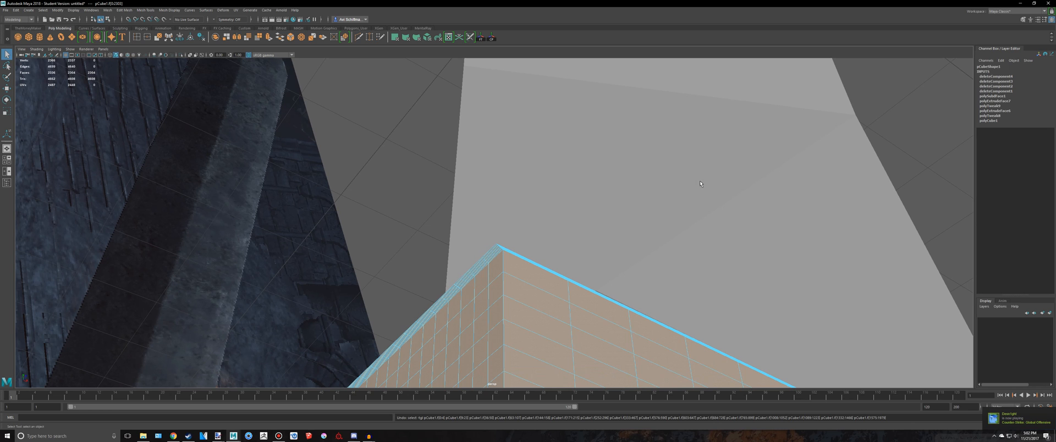
Step: Select the narrow strip of faces at the guard's upper edge, grow the selection across the whole top, and delete those faces
left_click(499, 257)
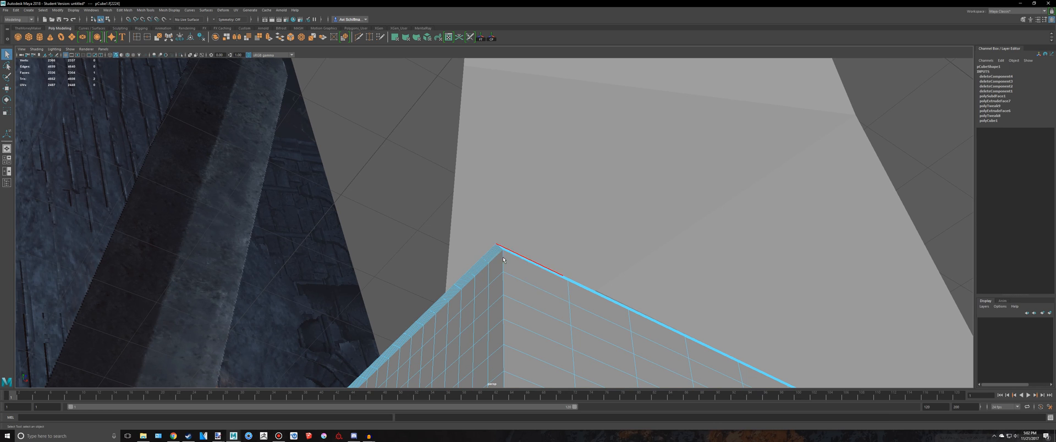
scroll(556, 304, "up", 5)
scroll(551, 296, "down", 5)
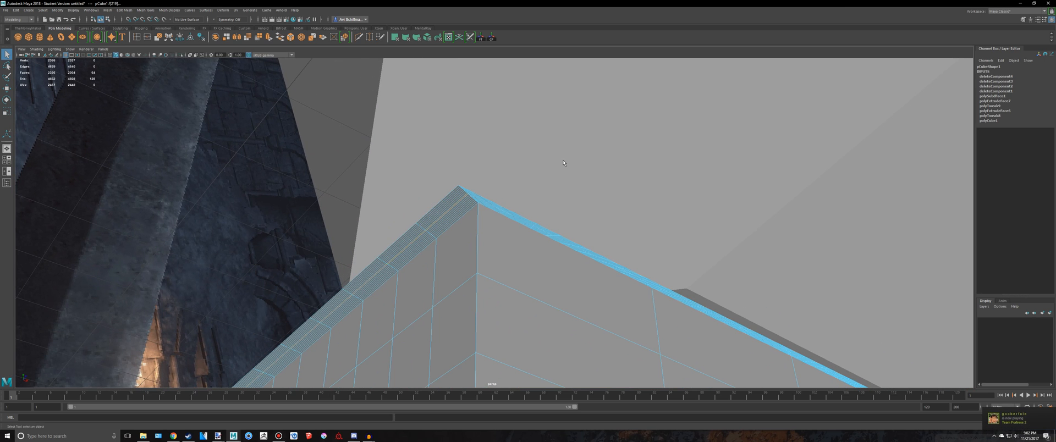
key("shift+period")
key("shift+period")
key("shift+period")
key("shift+period")
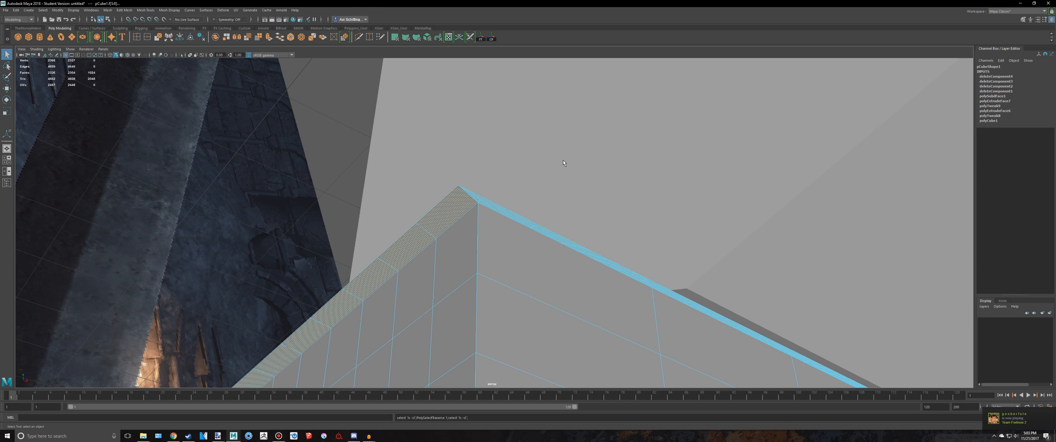
left_click_drag(584, 156, 578, 172, "alt")
scroll(600, 207, "down", 6)
left_click_drag(600, 208, 633, 190, "alt")
key("Delete")
scroll(594, 189, "up", 4)
middle_click_drag(580, 168, 557, 190, "alt")
scroll(563, 177, "up", 3)
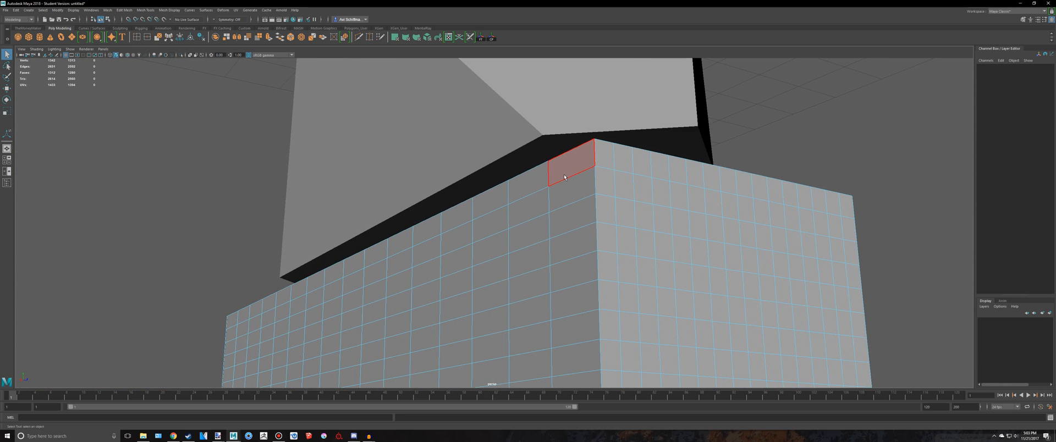
scroll(565, 178, "down", 4)
left_click_drag(565, 179, 542, 233, "alt")
Step: Box-select all remaining faces of the guard in the front view, underside included, and check the selection in perspective
right_click_drag(478, 253, 478, 260)
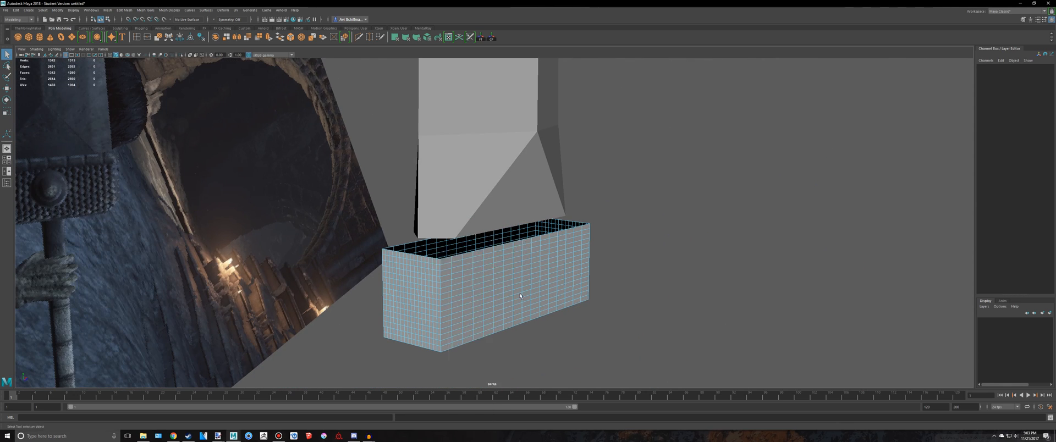
key("space")
key("space")
middle_click_drag(341, 249, 379, 280, "alt")
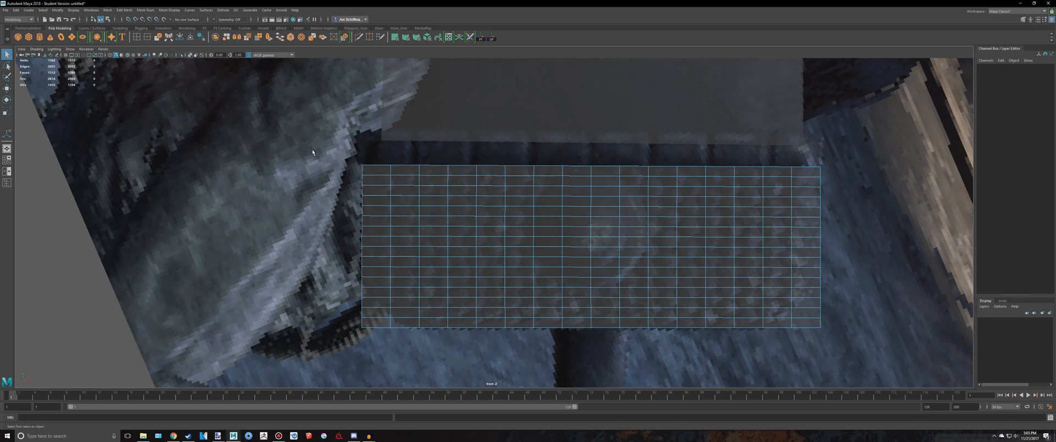
left_click_drag(312, 149, 900, 376)
key("space")
key("space")
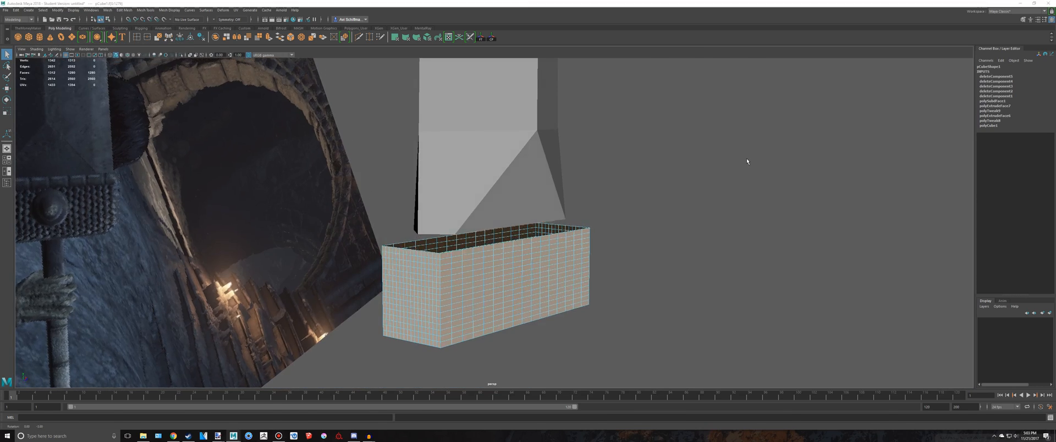
key("alt+Tab")
key("alt+Tab")
Step: Reselect only the guard's side faces from the front view, leaving out the underside, and check the selection in wireframe and shaded display
key("space")
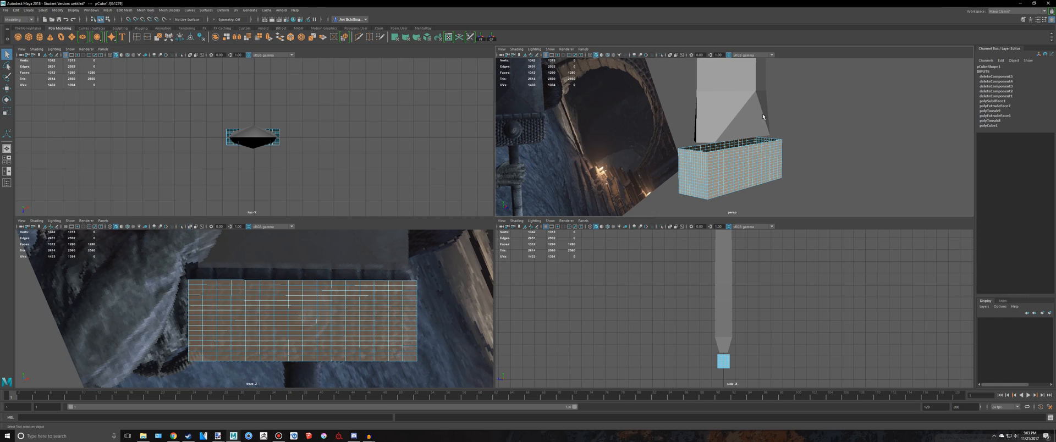
key("space")
left_click_drag(741, 182, 720, 164, "alt")
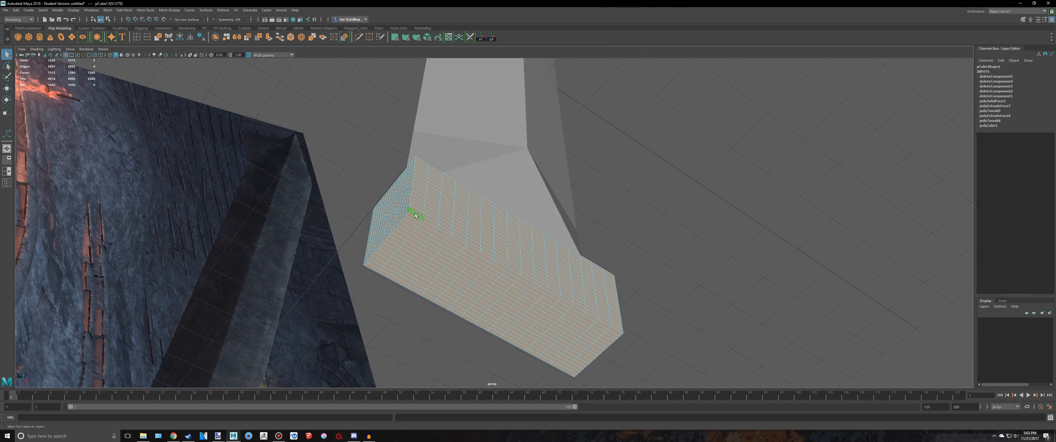
left_click(460, 231)
left_click_drag(463, 234, 526, 318, "alt")
key("space")
key("space")
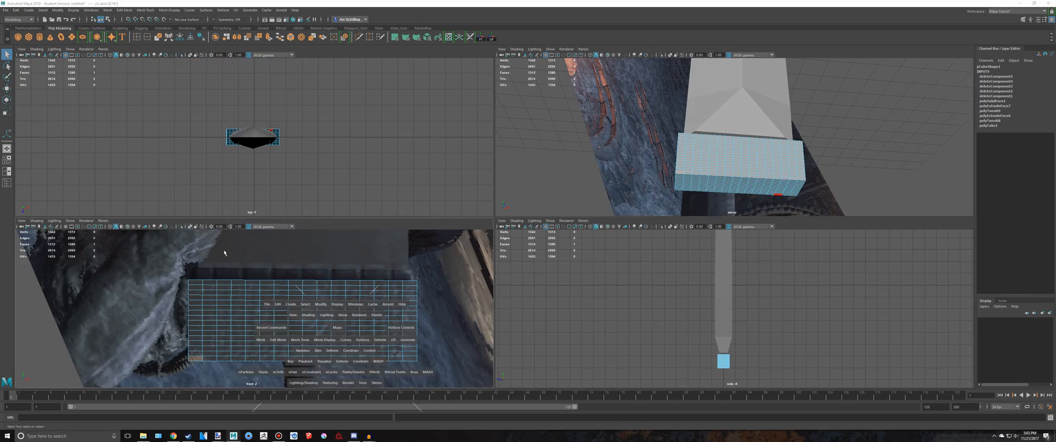
left_click_drag(311, 132, 927, 322)
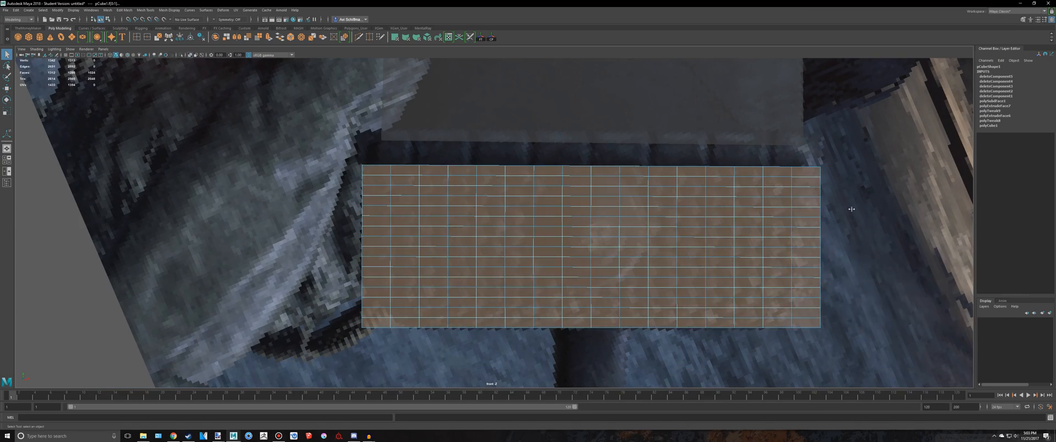
key("space")
key("space")
left_click_drag(828, 190, 838, 169, "alt")
key("4")
mouse_move(776, 208)
left_mouse_down("alt")
mouse_move(707, 231)
mouse_move(690, 264)
mouse_move(754, 259)
left_mouse_up("alt")
key("5")
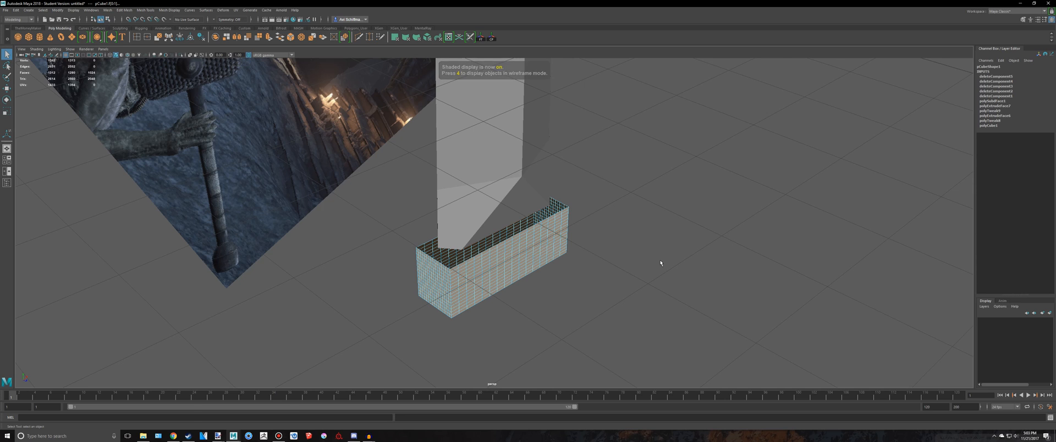
Step: Check the browser reference, and extrude the guard's side faces individually with Keep Faces Together off, moving them outward and scaling them into small studs
key("alt+Tab")
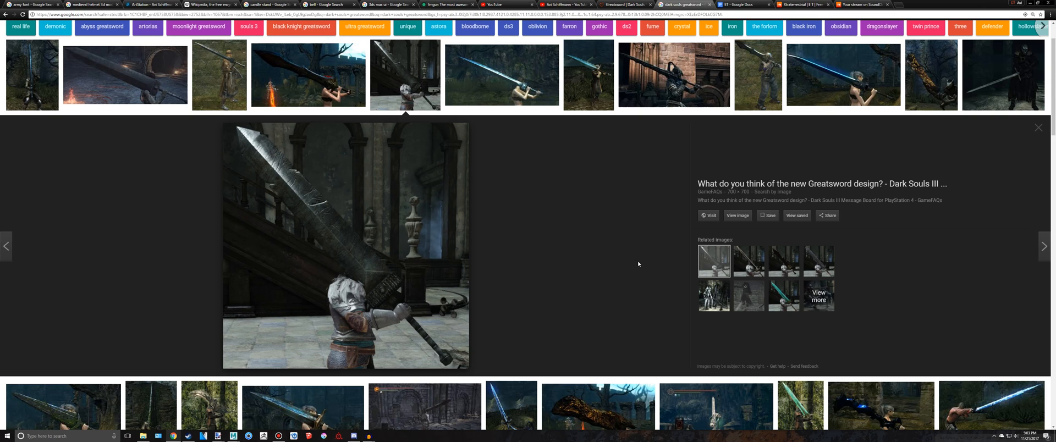
key("alt+Tab")
key("space")
key("space")
middle_click_drag(572, 229, 558, 249, "alt")
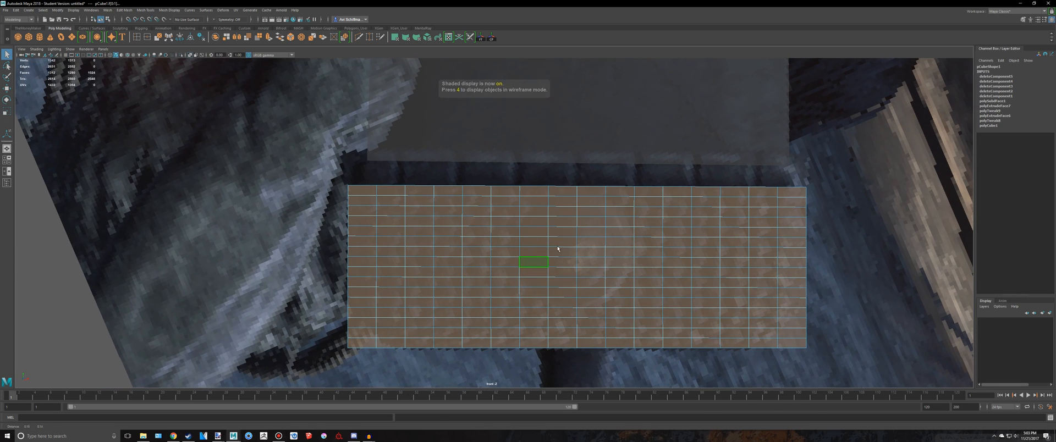
key("ctrl+e")
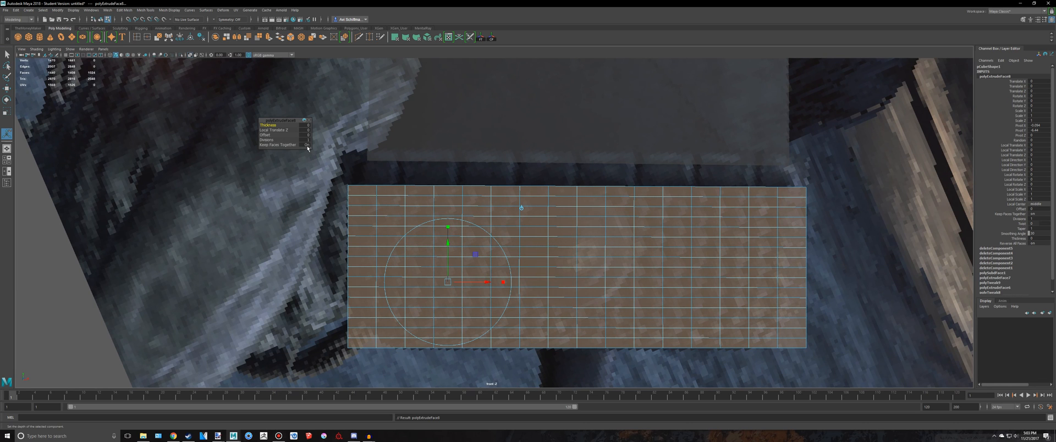
key("space")
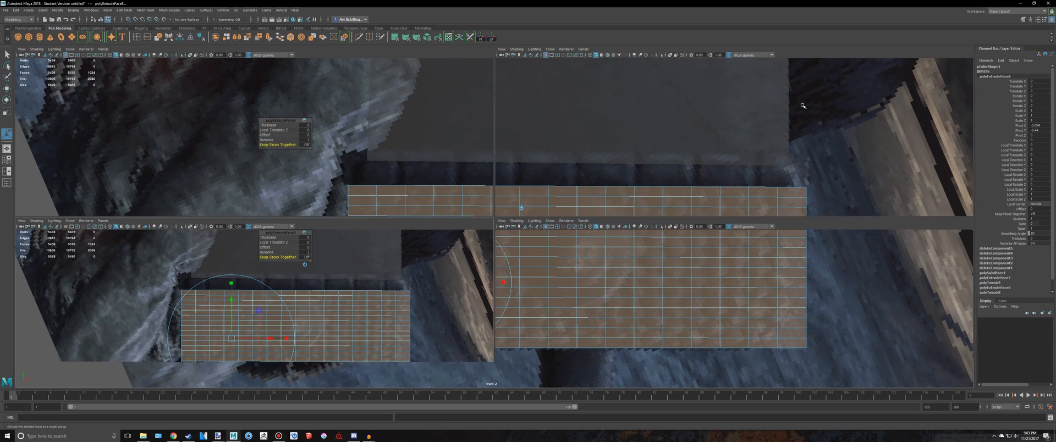
key("space")
left_click_drag(703, 172, 500, 303, "alt")
scroll(549, 292, "up", 3)
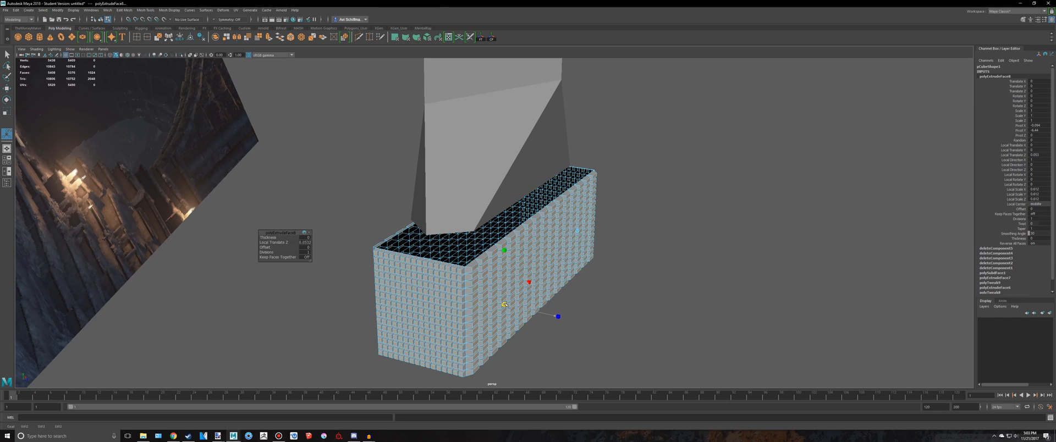
left_click_drag(504, 304, 448, 237)
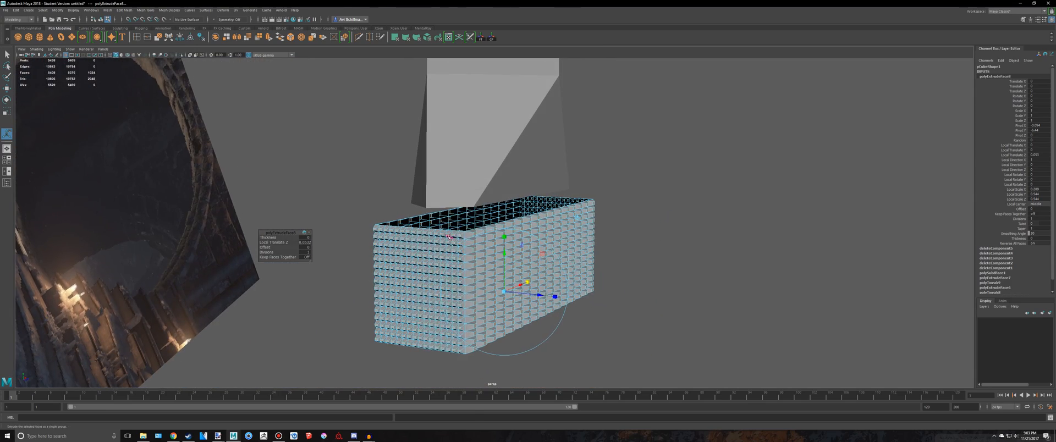
Step: Return the studded guard to object mode and inspect it in smooth mesh preview beside the reference image
right_click(447, 236)
left_click(465, 220)
left_click_drag(698, 231, 624, 247, "alt")
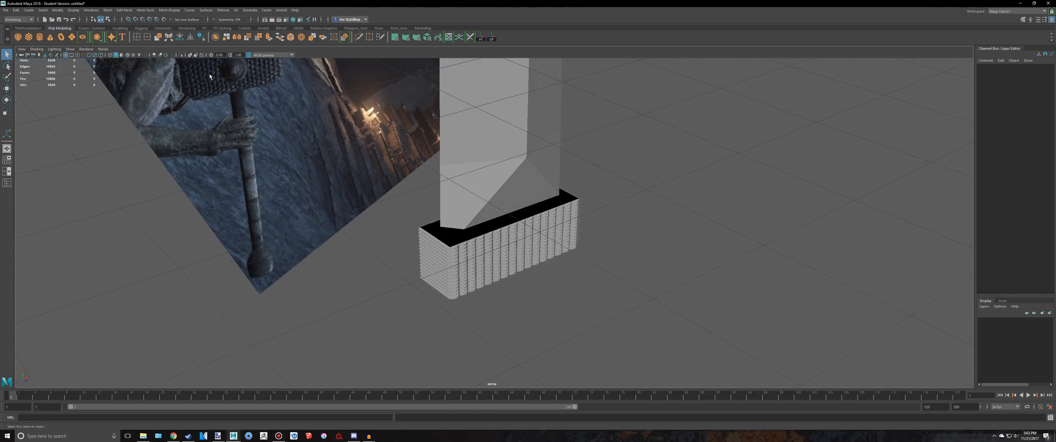
middle_click_drag(209, 78, 224, 129, "alt")
left_click_drag(572, 308, 511, 231, "alt")
left_click(550, 286)
key("3")
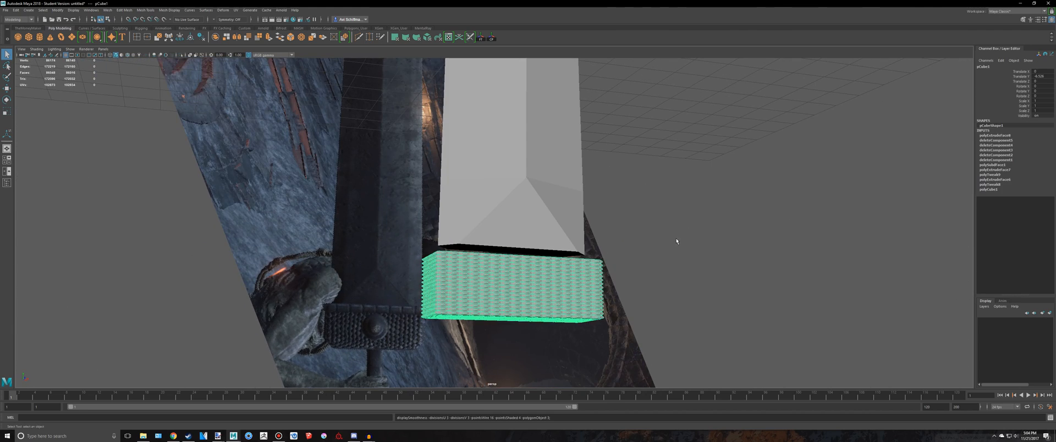
left_click(681, 261)
left_click_drag(681, 262, 669, 220, "alt")
left_click(591, 251)
left_click(655, 261)
Step: Close the guard's open top with Fill Hole and check the cap from the front corner
left_click_drag(656, 262, 618, 296, "alt")
left_click(538, 309)
scroll(522, 302, "up", 2)
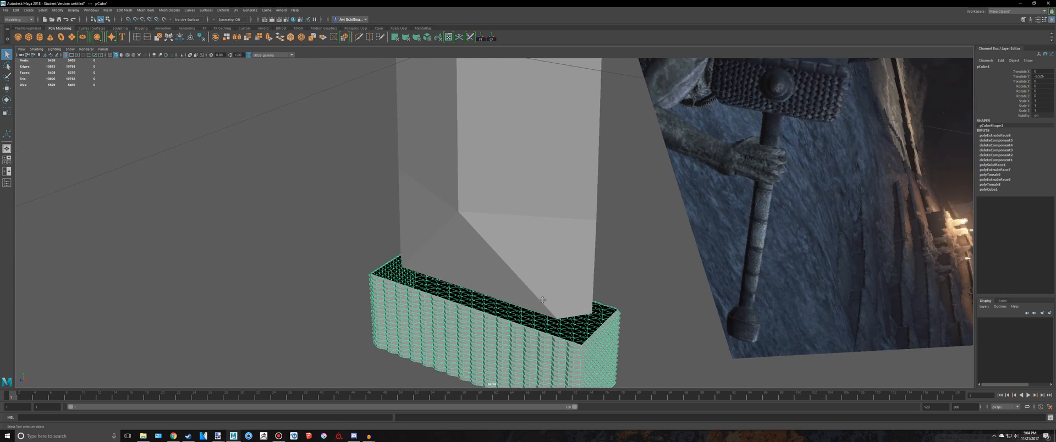
middle_click_drag(364, 286, 357, 224, "alt")
scroll(360, 221, "up", 4)
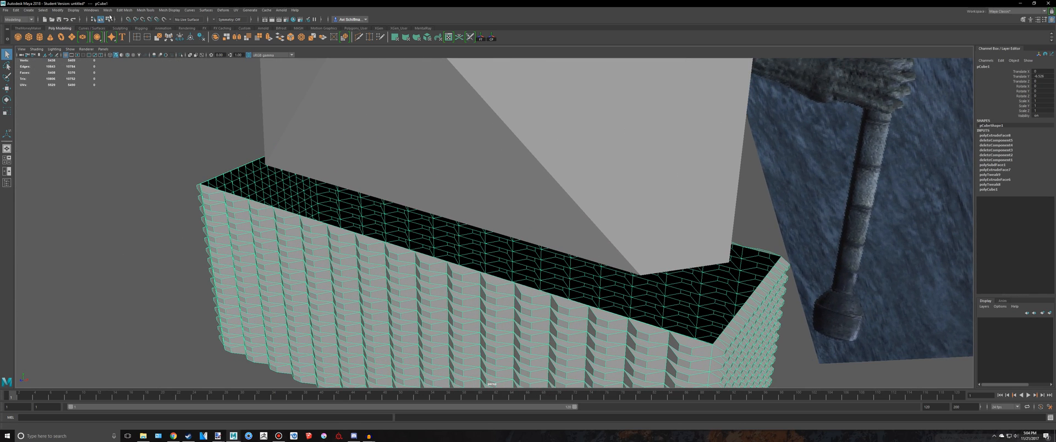
left_click(107, 9)
left_click(121, 57)
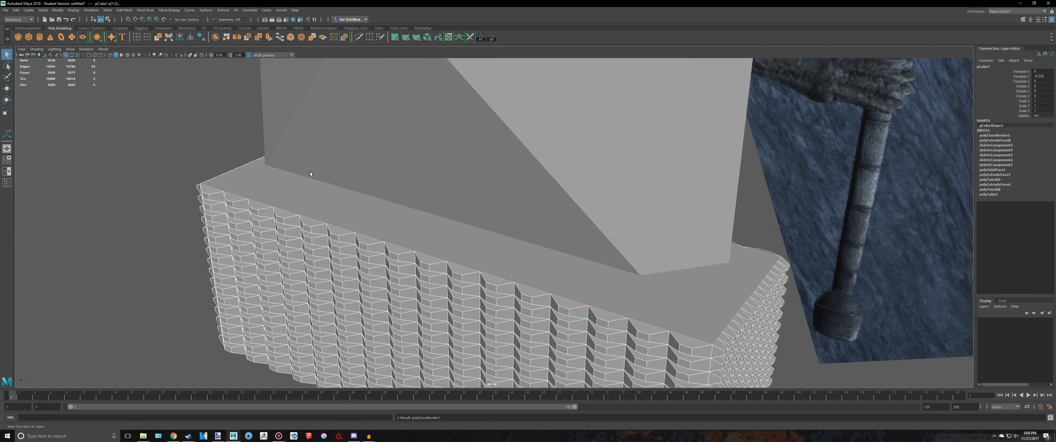
scroll(348, 197, "down", 3)
left_click_drag(397, 238, 577, 211, "alt")
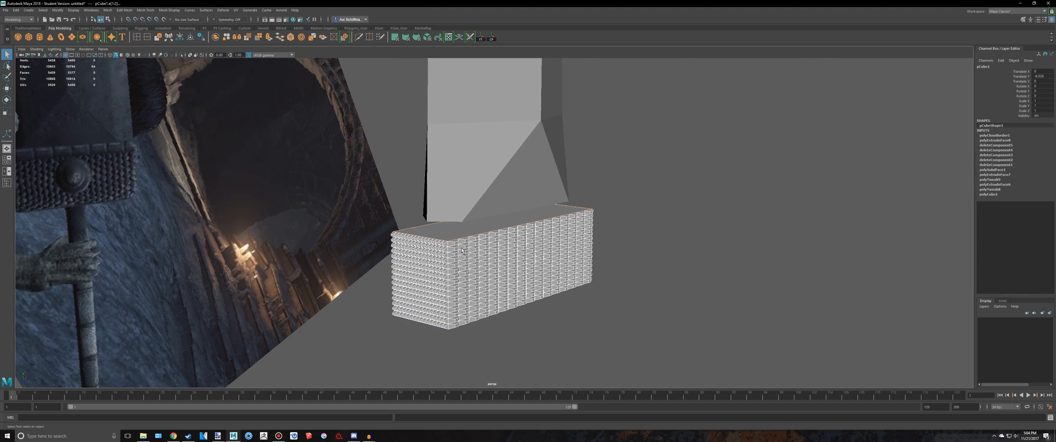
Step: Preview the capped guard smoothed and return it to the unsmoothed display
key("3")
left_click(634, 246)
left_click(550, 246)
key("1")
Step: Extrude the guard's top cap face, widen it slightly past the studded sides, and extrude it upward into a plain rim band matching the front reference
right_click_drag(484, 234, 437, 255)
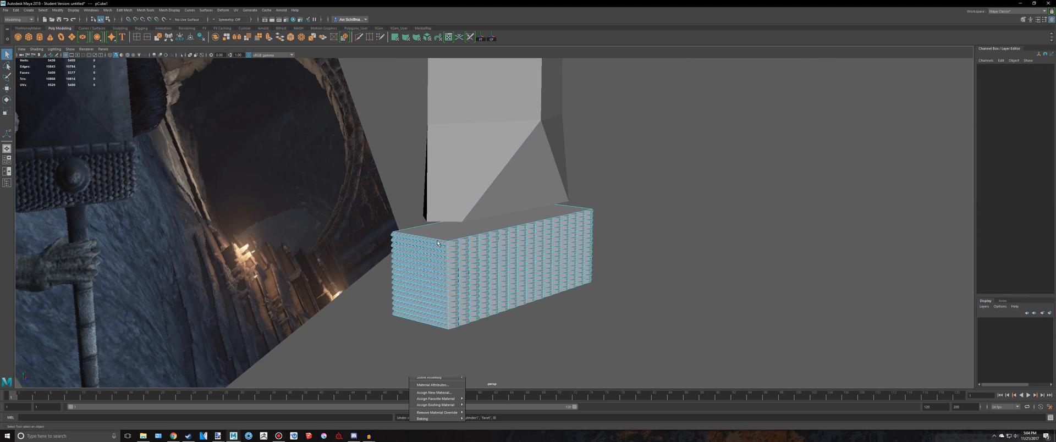
left_click(451, 234)
key("space")
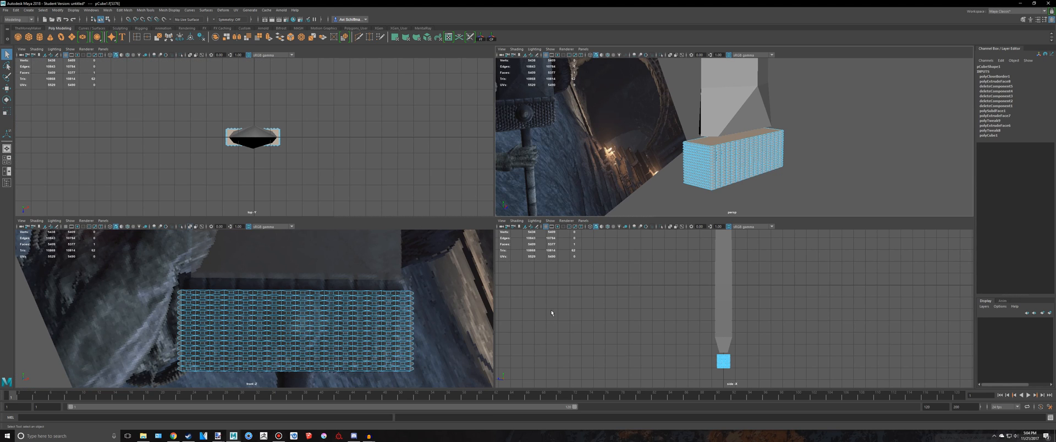
middle_click_drag(337, 289, 363, 304, "alt")
key("space")
scroll(363, 275, "up", 2)
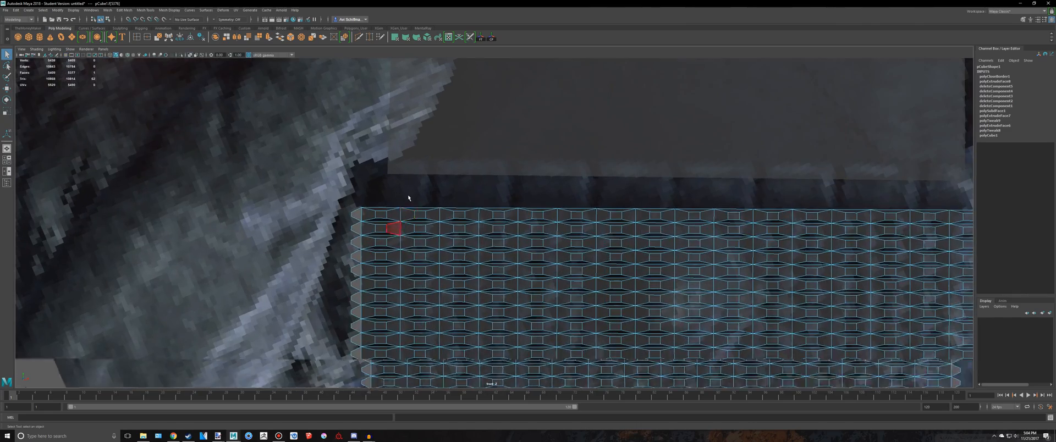
scroll(583, 174, "down", 9)
scroll(566, 189, "up", 5)
scroll(565, 188, "up", 3)
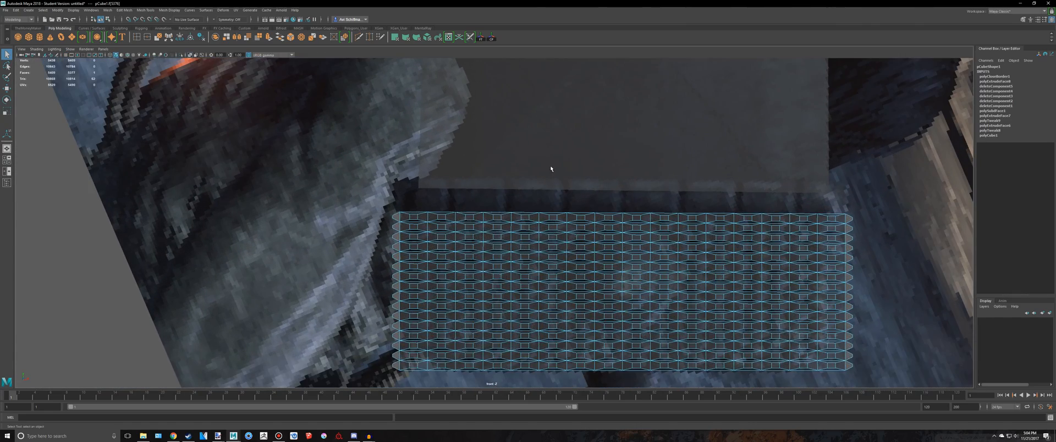
key("space")
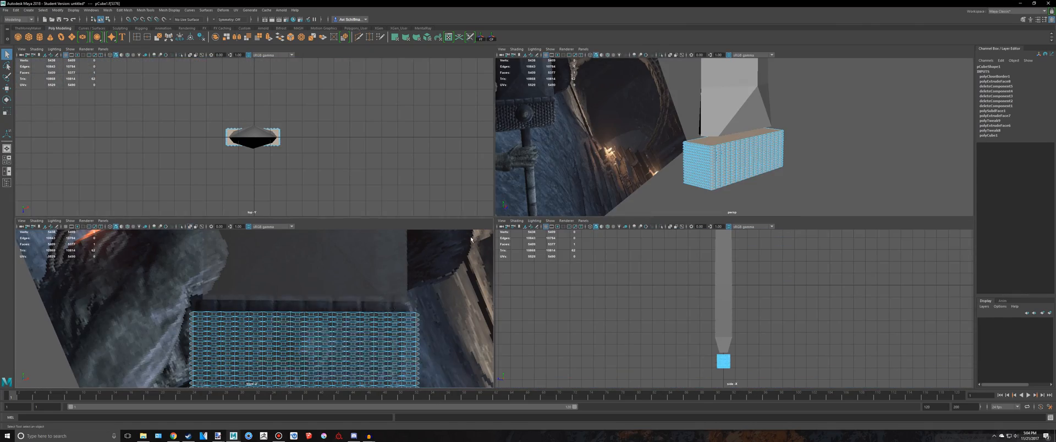
key("space")
key("ctrl+e")
key("r")
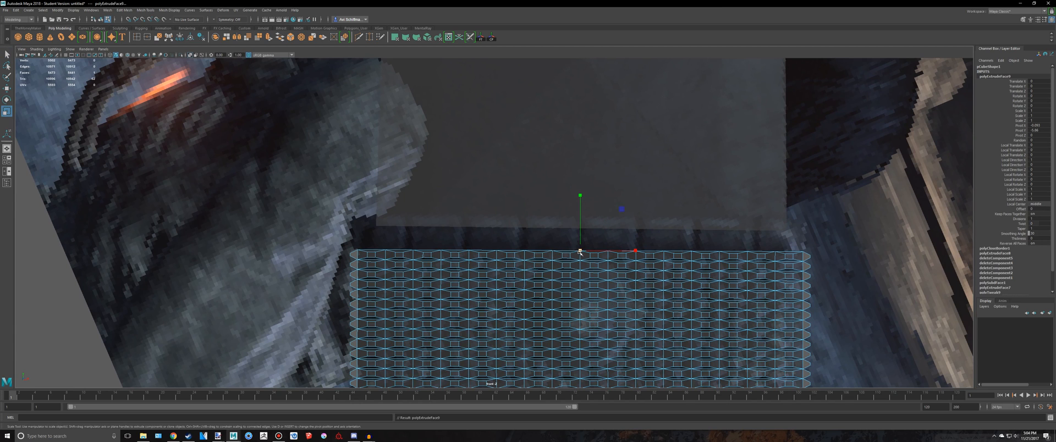
left_click_drag(581, 252, 595, 251)
key("ctrl+e")
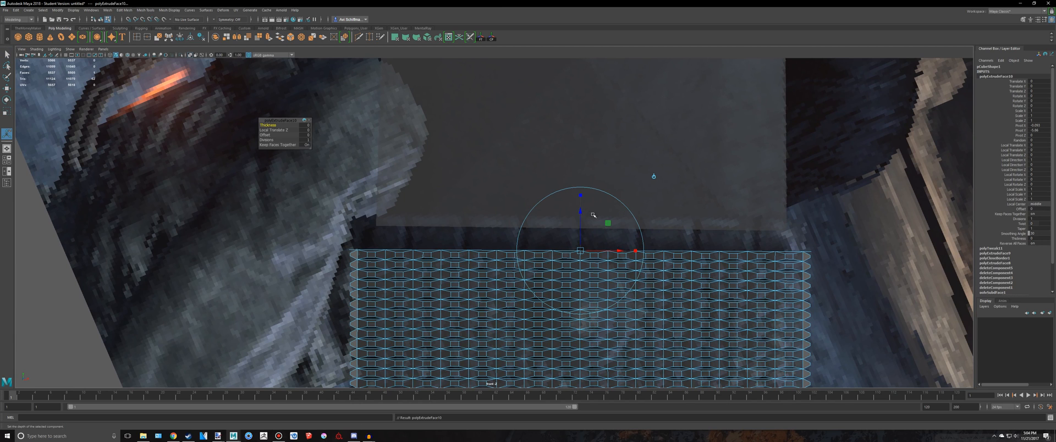
left_click_drag(580, 213, 580, 177)
Step: Extrude the rim band's ring of side faces individually with Keep Faces Together off, moving them outward and scaling them down into tapered studs
left_click(373, 231)
double_click(391, 233, "shift")
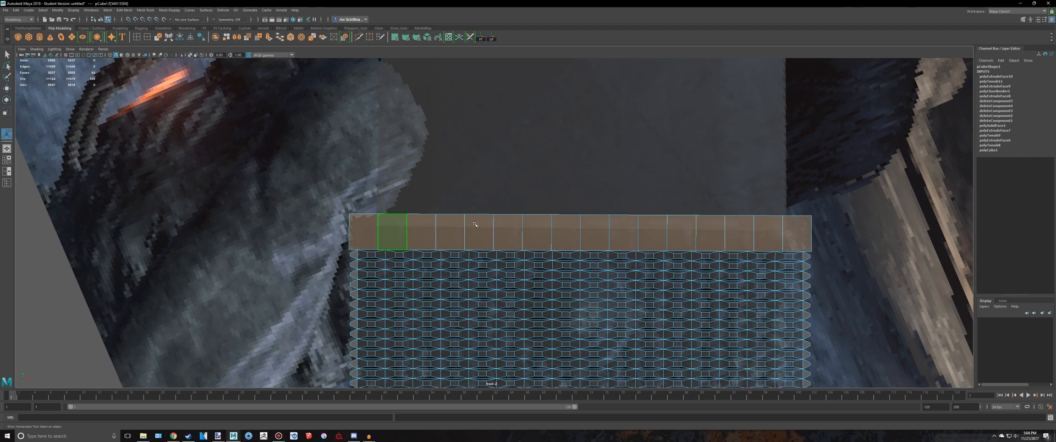
key("space")
key("space")
left_click_drag(776, 148, 700, 196, "alt")
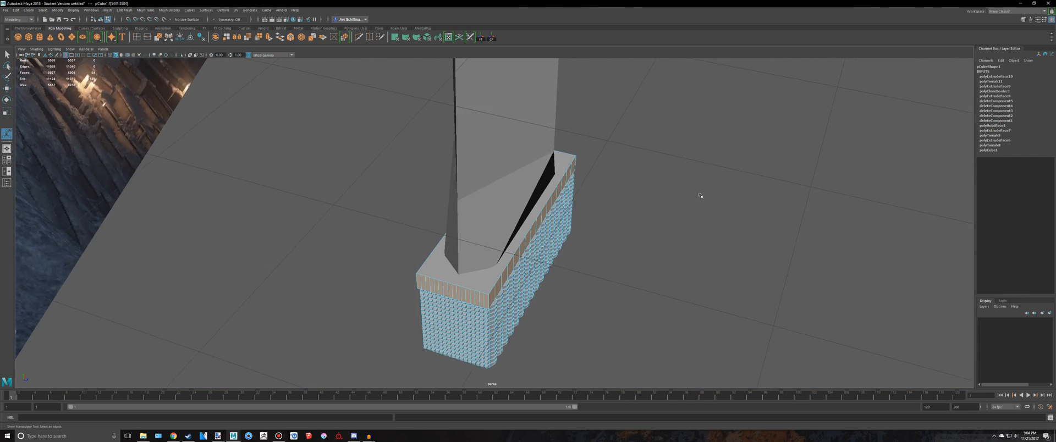
scroll(594, 266, "up", 3)
left_click_drag(594, 266, 560, 270, "alt")
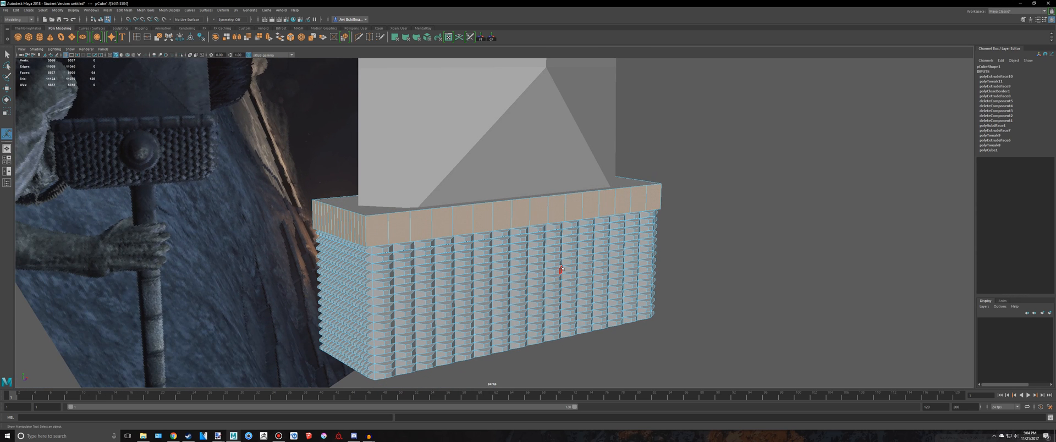
key("ctrl+e")
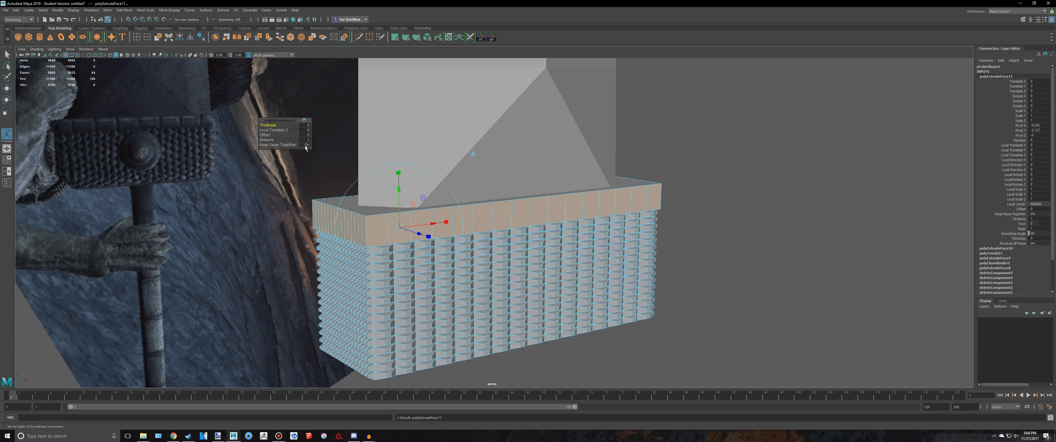
left_click_drag(422, 234, 534, 196)
middle_click_drag(534, 196, 538, 186, "alt")
left_click_drag(540, 121, 537, 124)
left_click_drag(432, 148, 391, 181, "alt")
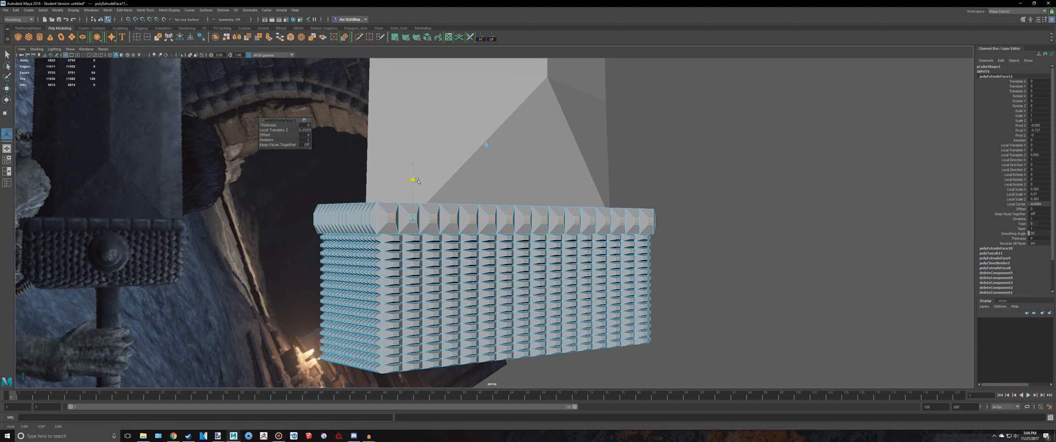
Step: Try to select the whole row of stud tip faces on the rim's narrow end at once
left_click_drag(490, 225, 579, 221, "alt")
scroll(505, 221, "up", 1)
left_click(520, 220)
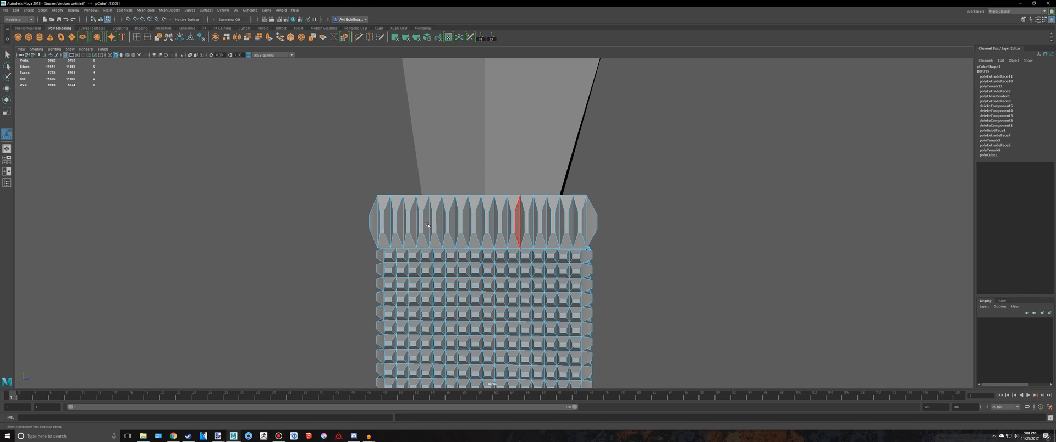
double_click(382, 221, "shift")
Step: Select the small tip face of every rim stud along the guard's first narrow end
left_click(577, 221)
scroll(601, 226, "up", 4)
key("ctrl+z")
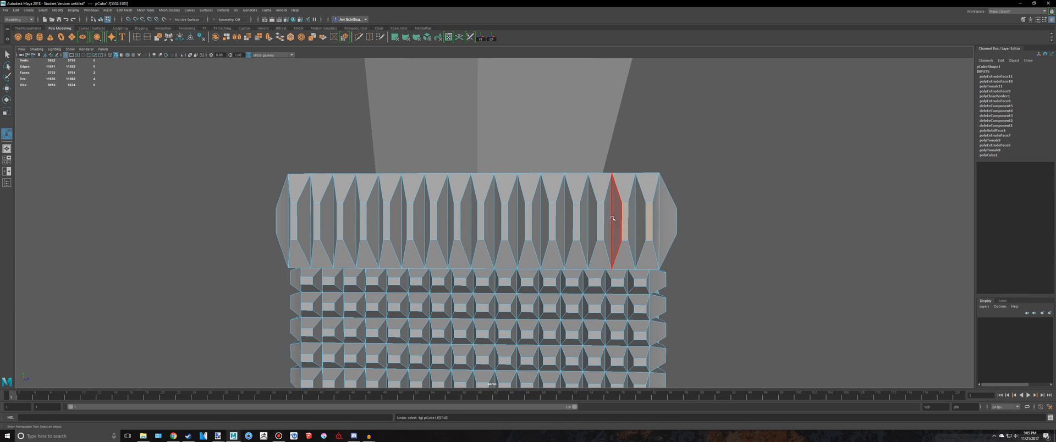
left_click(600, 217, "shift")
left_click(576, 217, "shift")
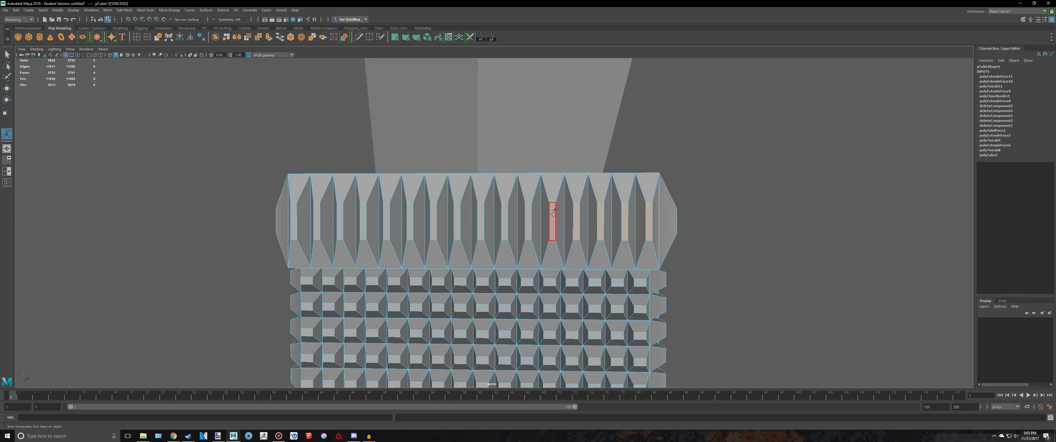
left_click(552, 216, "shift")
left_click(504, 219, "shift")
left_click(481, 218, "shift")
left_click(434, 217, "shift")
left_click(387, 217, "shift")
left_click(363, 218, "shift")
left_click(317, 221, "shift")
left_click(294, 221, "shift")
scroll(283, 221, "down", 5)
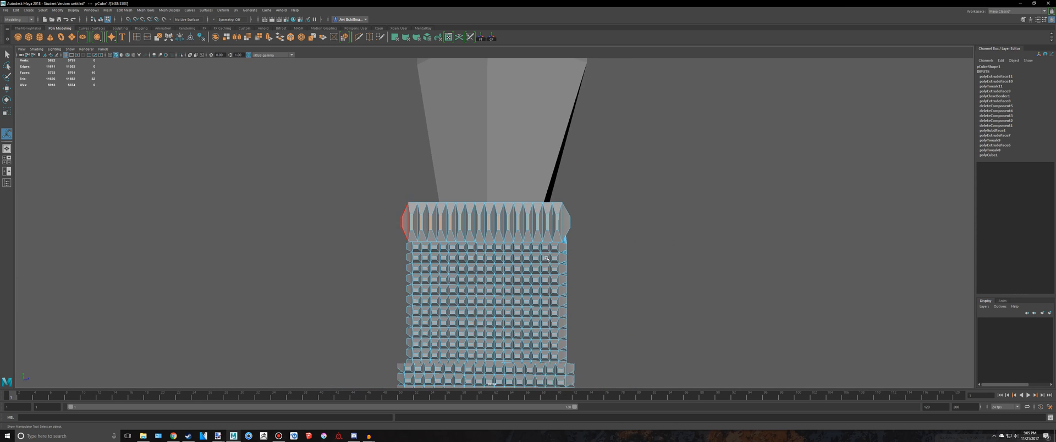
Step: Add the tip faces of all rim studs on the opposite narrow end to the selection
mouse_move(607, 257)
left_mouse_down("alt")
mouse_move(575, 271)
mouse_move(603, 271)
left_mouse_up("alt")
scroll(603, 270, "up", 2)
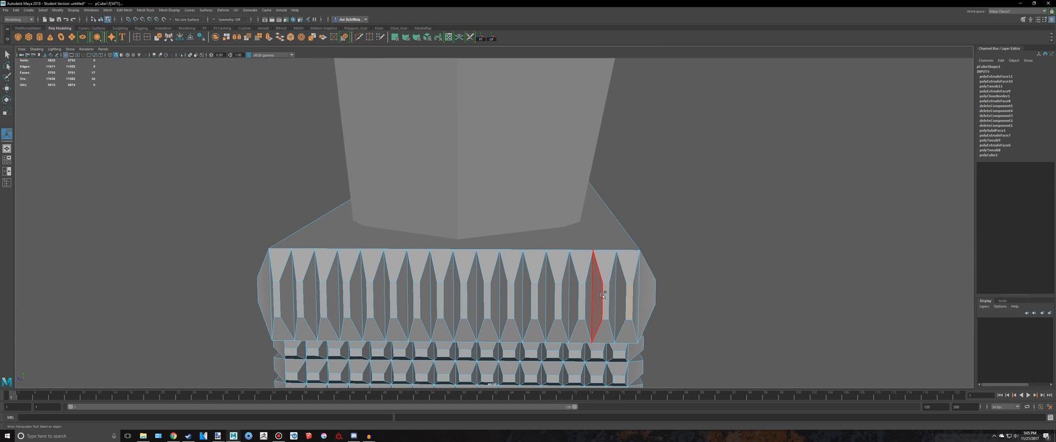
left_click(603, 297, "shift")
left_click(558, 297, "shift")
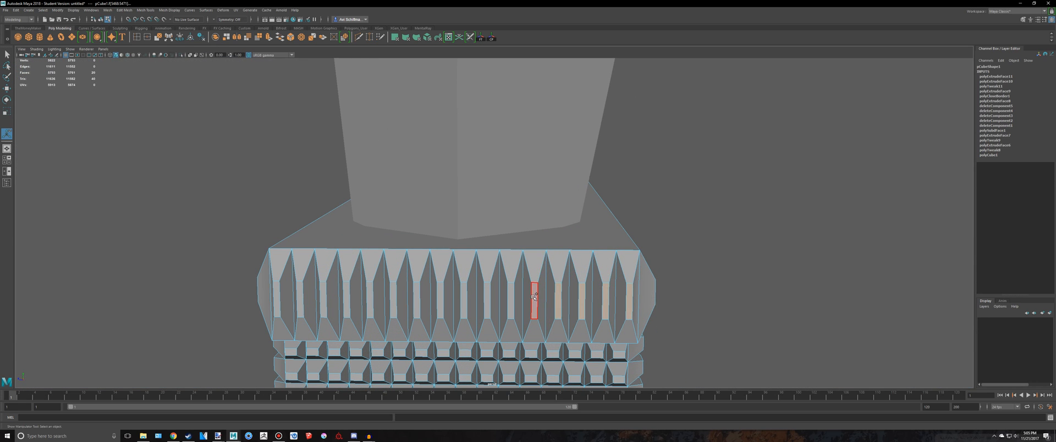
left_click(511, 297, "shift")
left_click(488, 297, "shift")
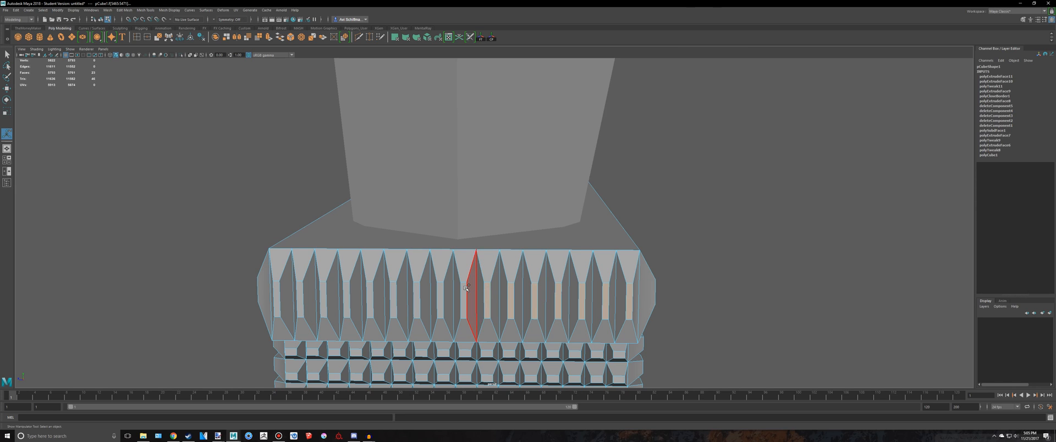
left_click(439, 297, "shift")
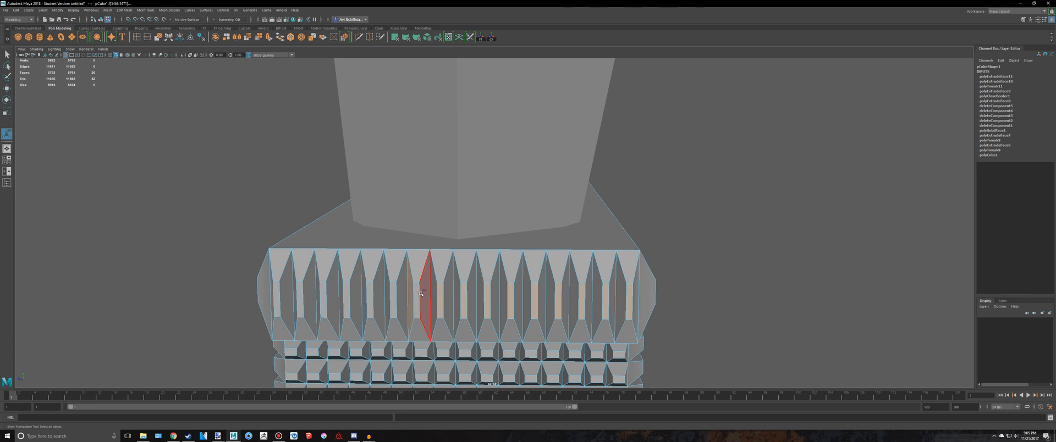
left_click(417, 297, "shift")
left_click(370, 288, "shift")
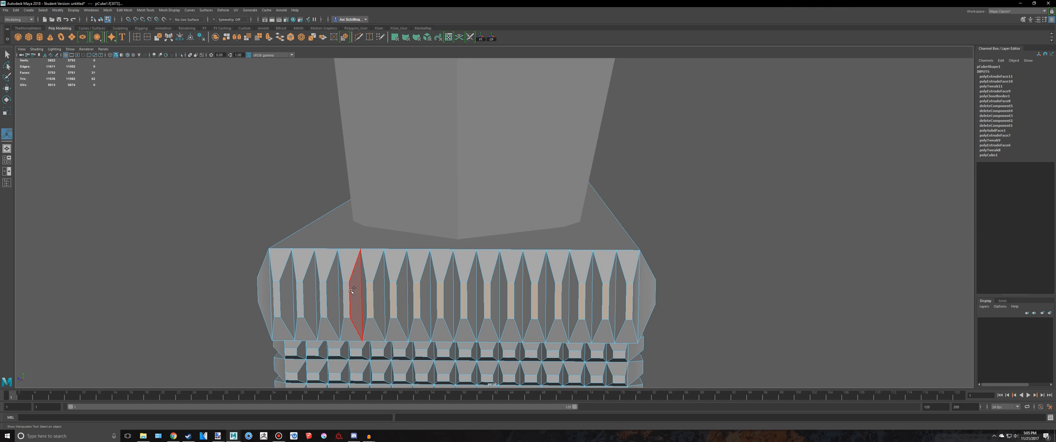
left_click(323, 297, "shift")
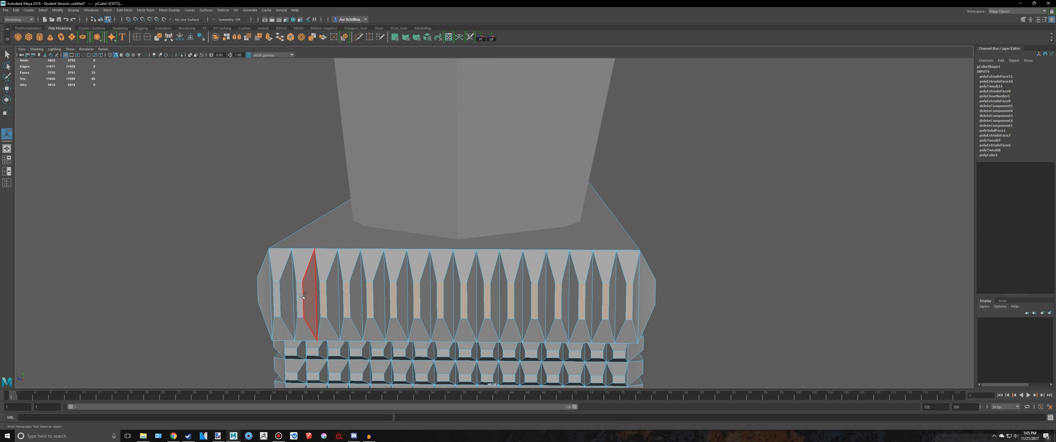
left_click(299, 297, "shift")
left_click(276, 297, "shift")
Step: Try scaling the selected end stud tips vertically
scroll(253, 251, "down", 3)
left_click_drag(253, 251, 422, 235, "alt")
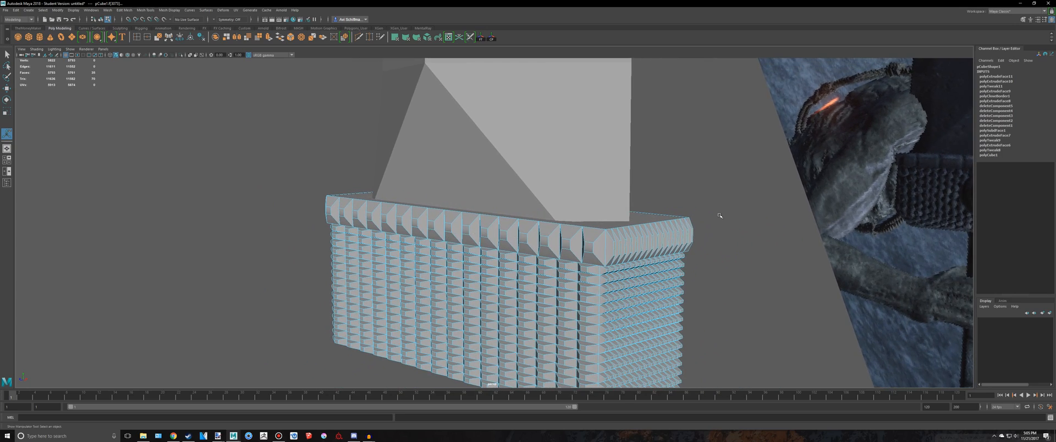
mouse_move(720, 216)
left_mouse_down("alt")
mouse_move(680, 203)
mouse_move(721, 207)
left_mouse_up("alt")
scroll(571, 214, "up", 2)
key("r")
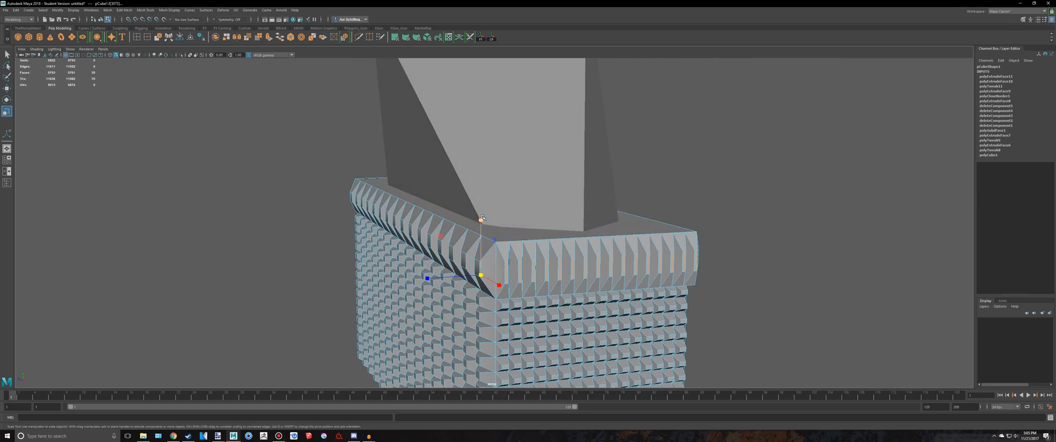
left_click_drag(481, 219, 483, 240)
Step: Use wireframe display to find and drop the stray faces from the selection, keeping only the end stud tips, and return to shaded display
scroll(418, 229, "down", 3)
left_click_drag(352, 230, 487, 243, "alt")
key("4")
left_click_drag(457, 278, 457, 228, "alt")
scroll(454, 232, "up", 4)
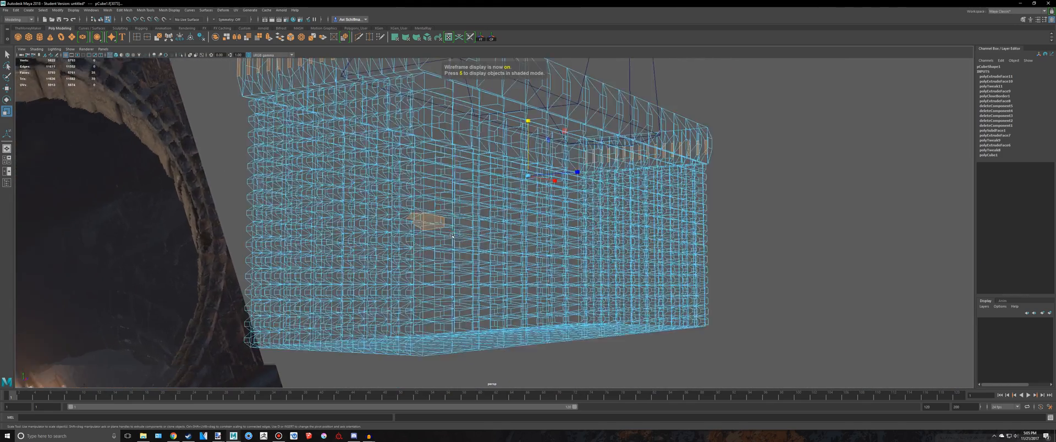
scroll(412, 225, "up", 2)
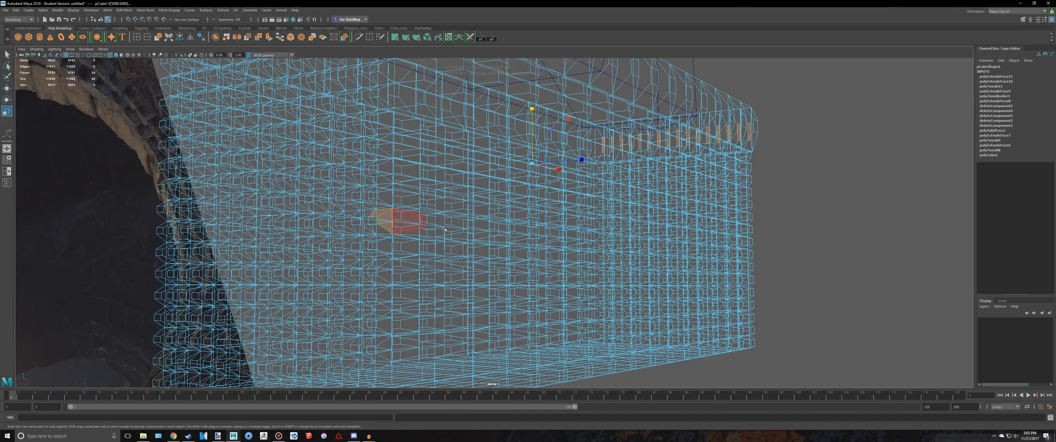
key("ctrl+z")
scroll(670, 275, "down", 4)
mouse_move(672, 276)
left_mouse_down("alt")
mouse_move(683, 261)
mouse_move(670, 265)
mouse_move(698, 262)
mouse_move(669, 285)
mouse_move(620, 257)
left_mouse_up("alt")
key("5")
scroll(620, 257, "up", 4)
middle_click_drag(620, 258, 542, 266, "alt")
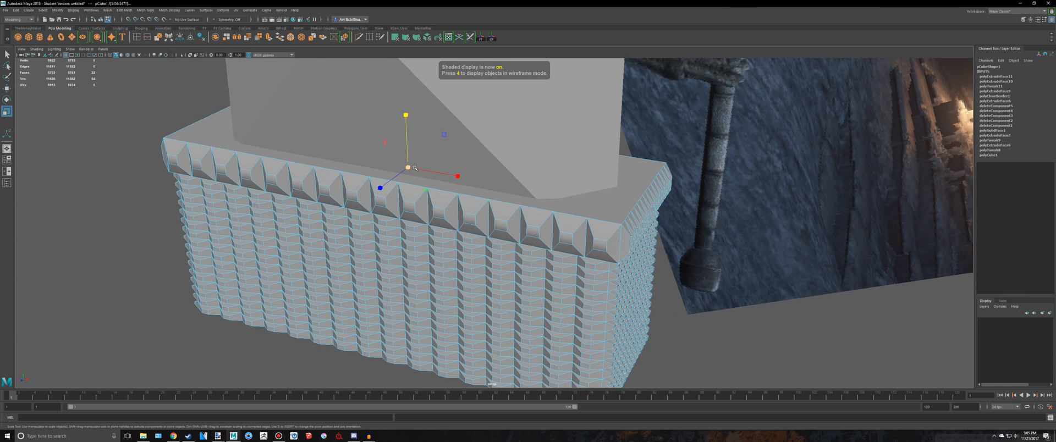
Step: Try scaling the end stud tips uniformly and along the guard's length, and undo these scaling trials
left_click_drag(509, 160, 452, 153, "alt")
scroll(452, 153, "up", 1)
scroll(452, 153, "up", 1)
left_click_drag(394, 80, 397, 108)
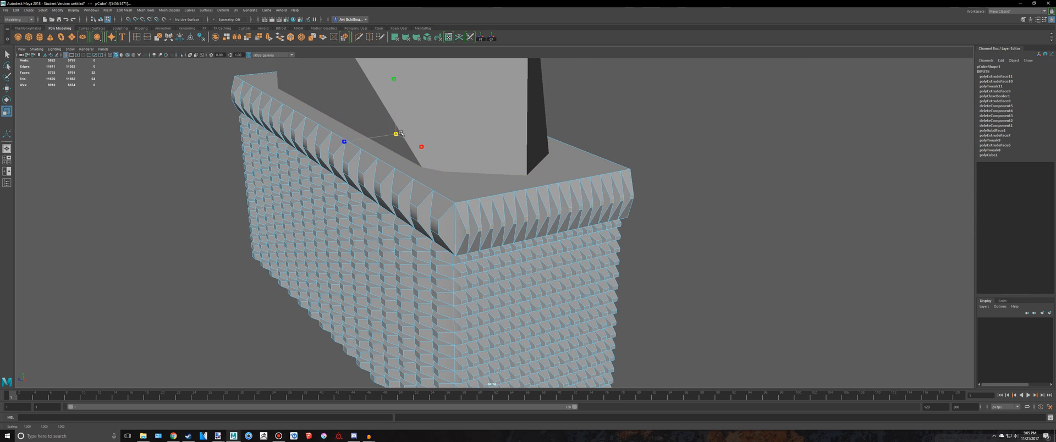
key("ctrl+z")
left_click_drag(475, 156, 462, 114, "alt")
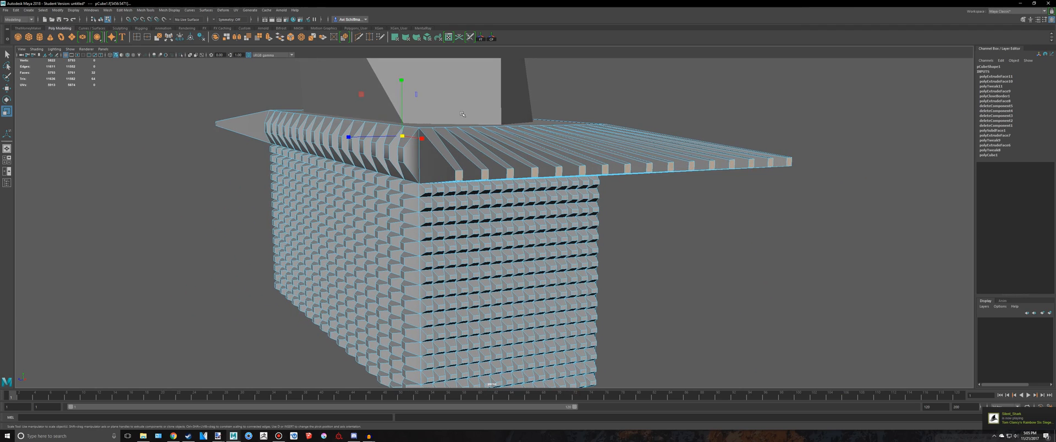
left_click_drag(402, 139, 491, 175)
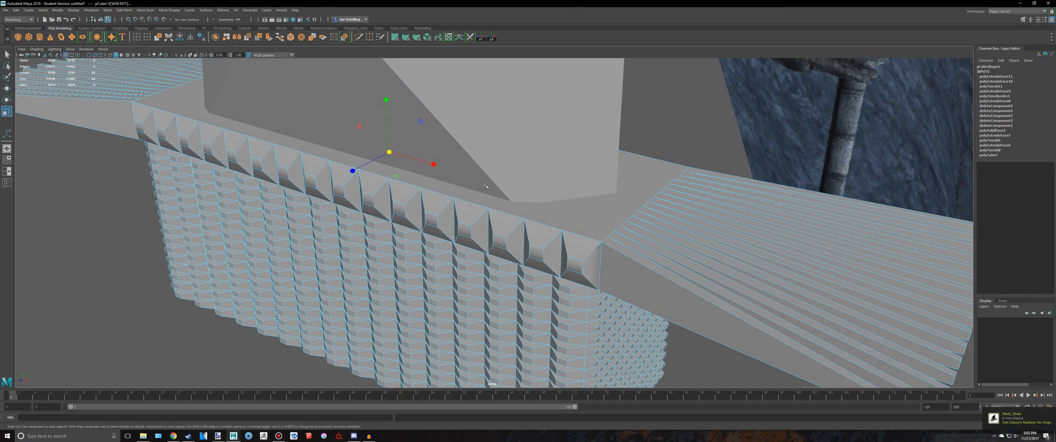
key("ctrl+z")
key("ctrl+z")
key("ctrl+z")
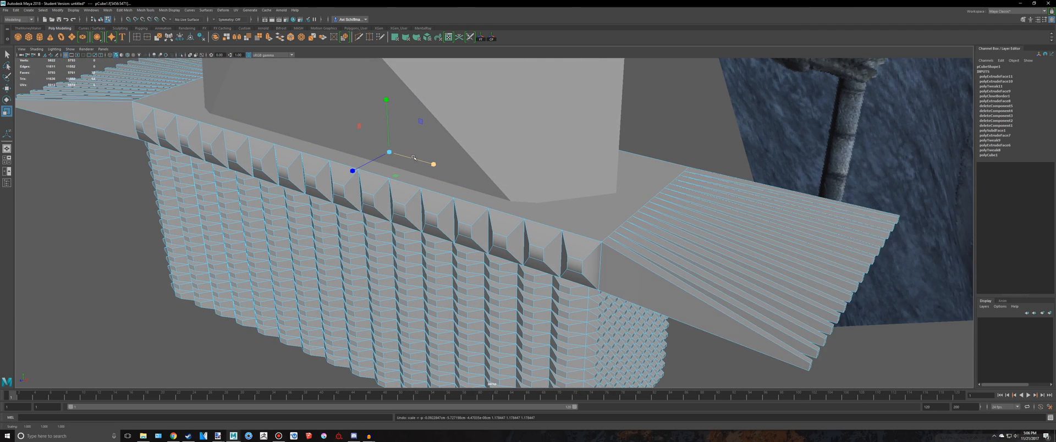
left_click_drag(433, 165, 512, 173, "alt")
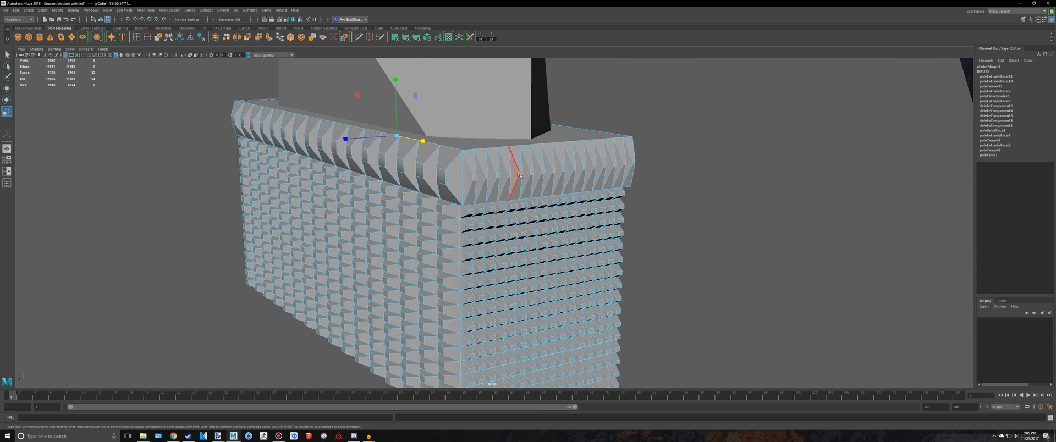
Step: Stretch the selected end stud tips vertically, and undo a trial scaling across the guard's width
left_click_drag(396, 80, 381, 2)
middle_click_drag(493, 141, 490, 160, "alt")
left_click_drag(392, 96, 392, 75)
left_click_drag(341, 156, 310, 159)
key("ctrl+z")
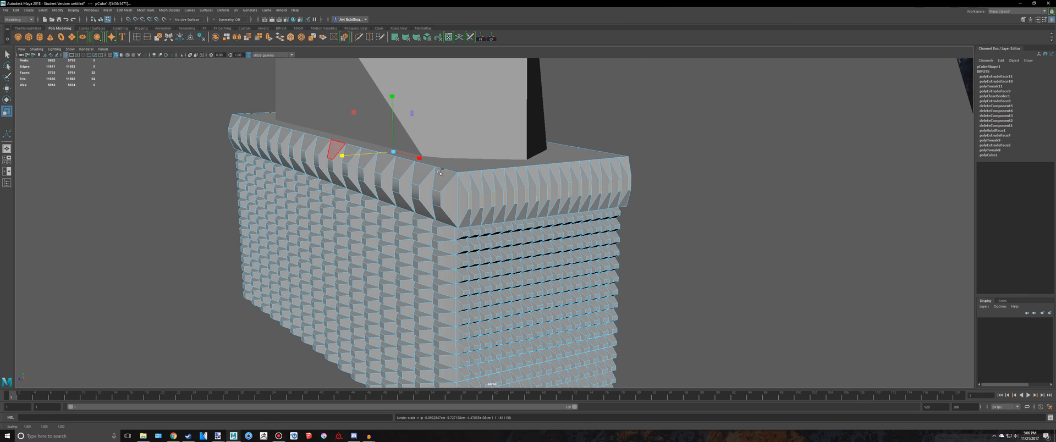
mouse_move(486, 167)
left_mouse_down("alt")
mouse_move(450, 172)
mouse_move(486, 159)
left_mouse_up("alt")
scroll(425, 163, "down", 4)
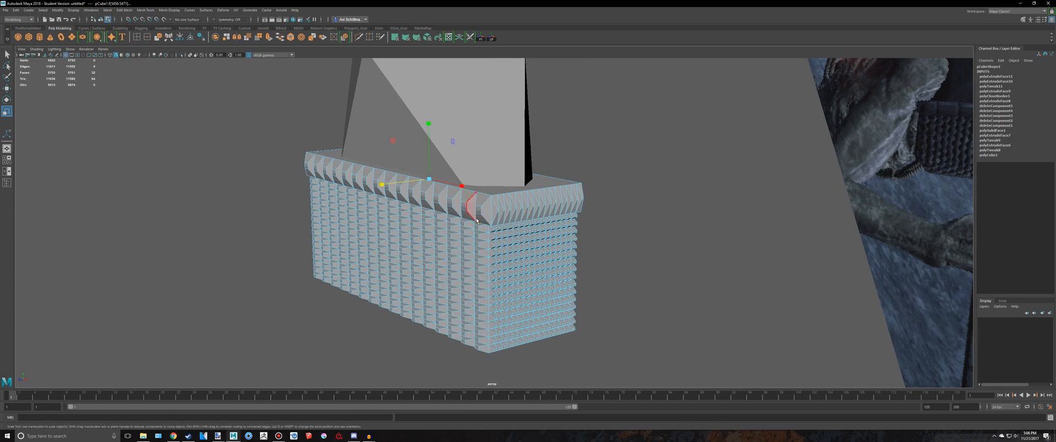
Step: Return the guard to object mode, deselect it, and view its studded rim beside the reference image
key("q")
right_click_drag(478, 217, 509, 209)
left_click(653, 211)
left_click_drag(653, 212, 612, 225, "alt")
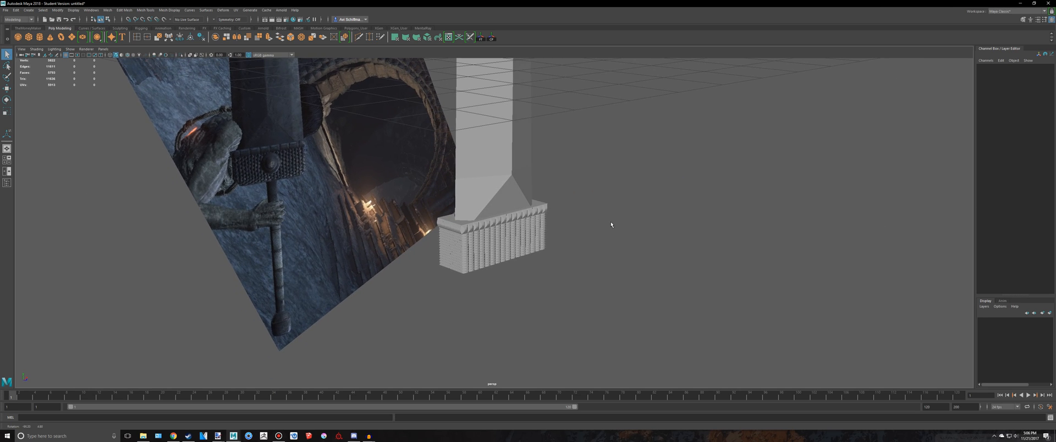
Step: Examine how the studded guard and blade line up with the sword reference image in the front view
middle_click_drag(575, 215, 570, 226, "alt")
key("space")
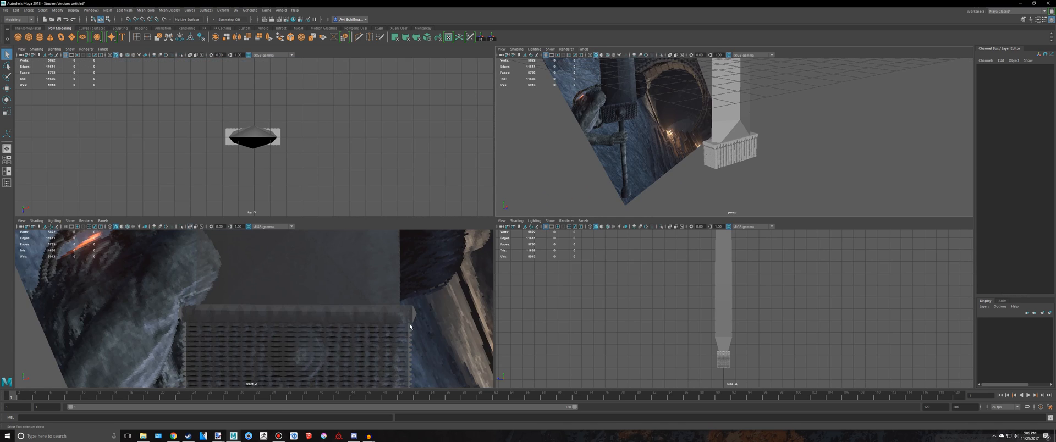
key("space")
left_click(279, 436)
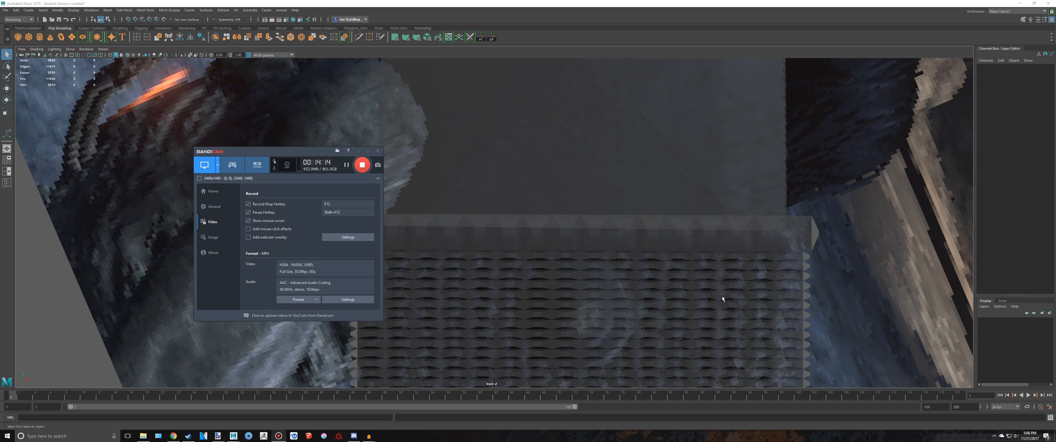
scroll(606, 252, "down", 5)
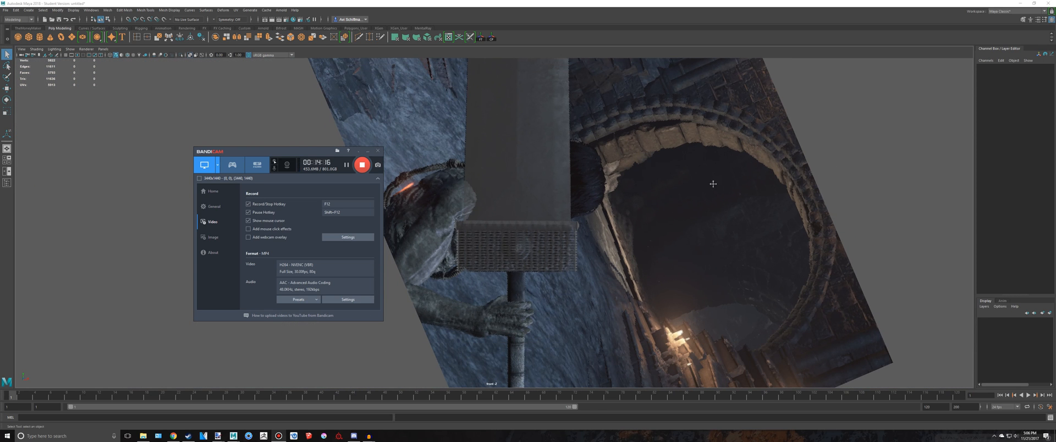
middle_click_drag(713, 184, 726, 174, "alt")
key("space")
key("space")
Step: Inspect the studded guard block from an angle in the perspective view beside the reference image, leaving it deselected
left_click_drag(693, 220, 398, 209, "alt")
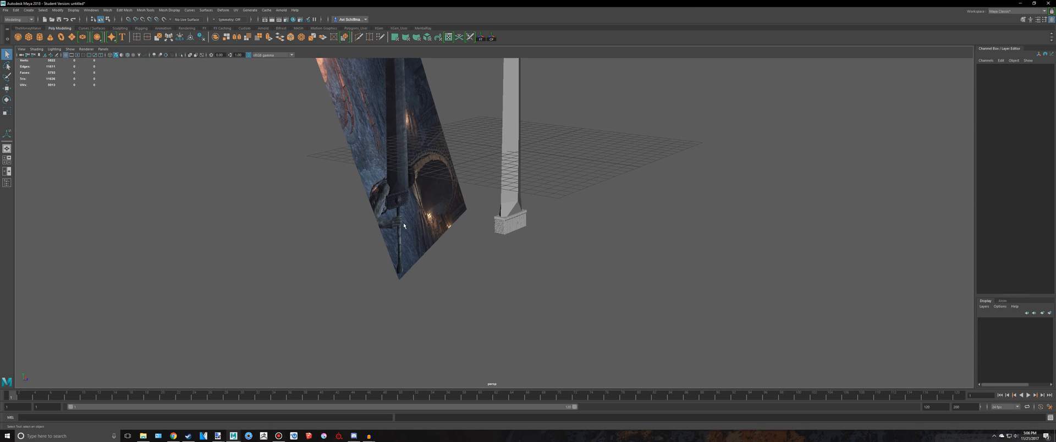
scroll(528, 231, "up", 5)
left_click(538, 236)
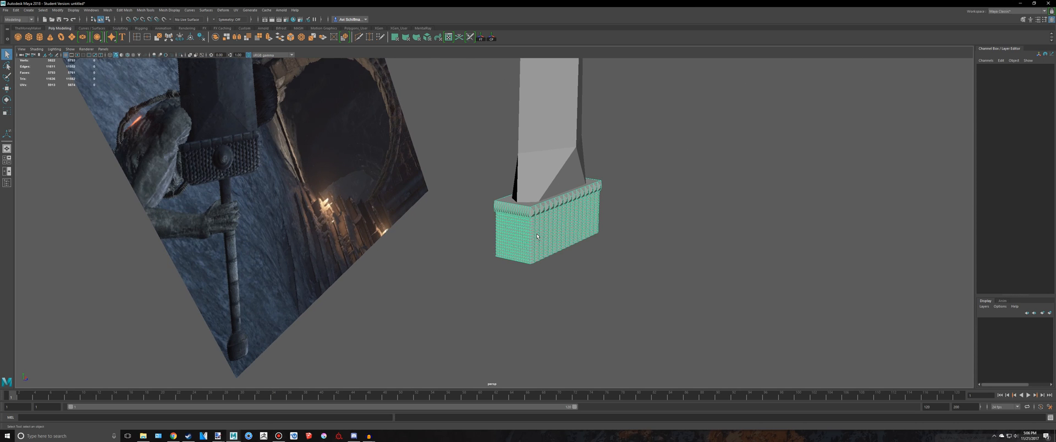
scroll(506, 275, "down", 4)
left_click(415, 353)
scroll(616, 302, "down", 4)
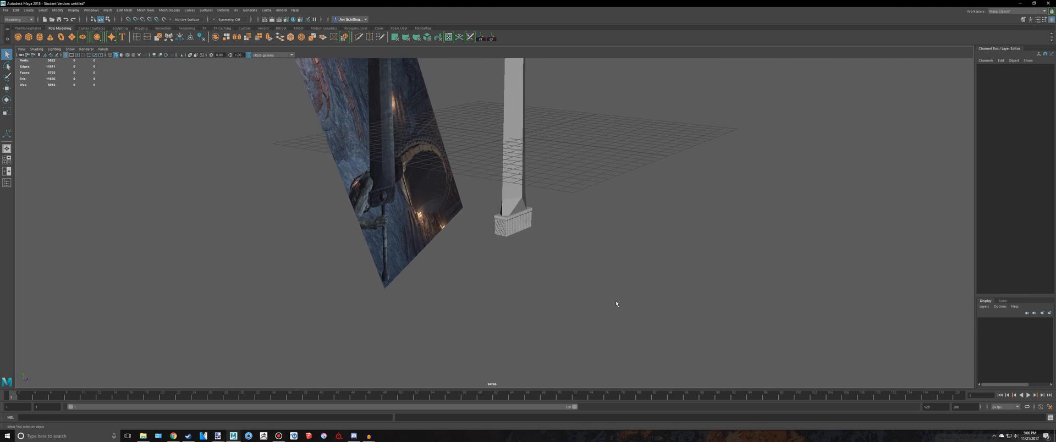
scroll(616, 304, "up", 3)
left_click(513, 234)
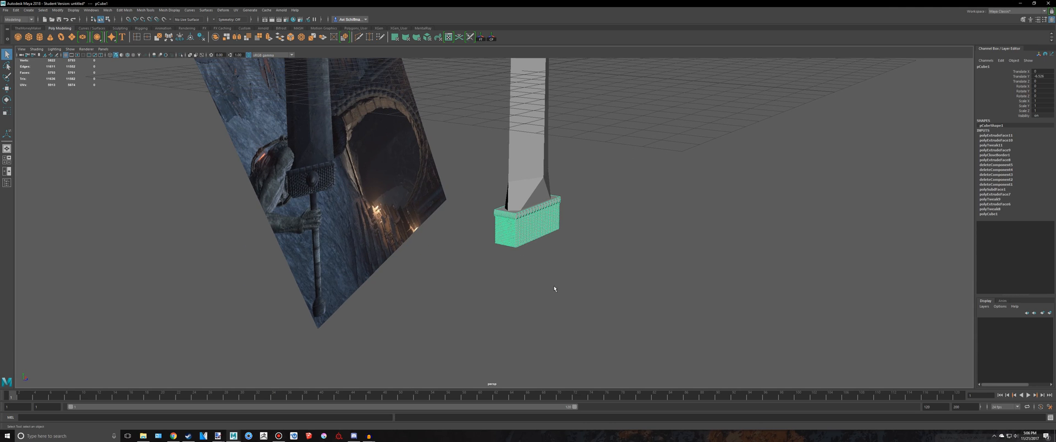
left_click(496, 307)
left_click(278, 435)
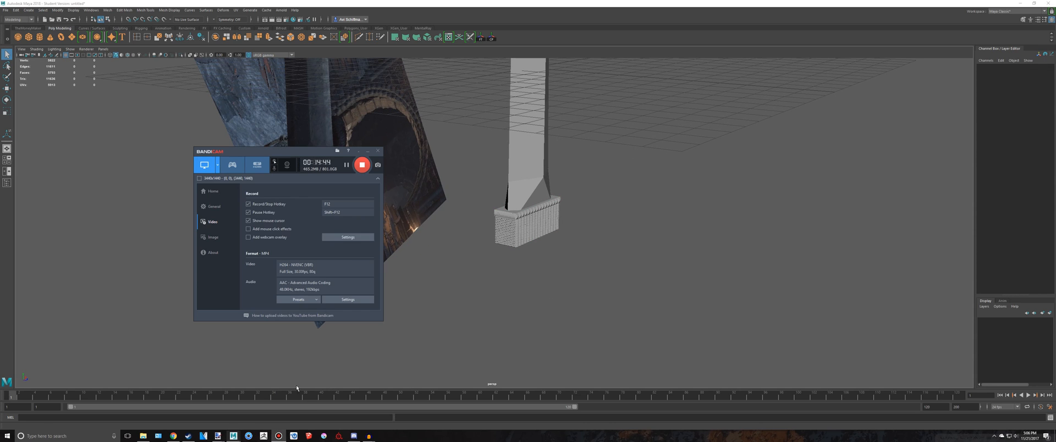